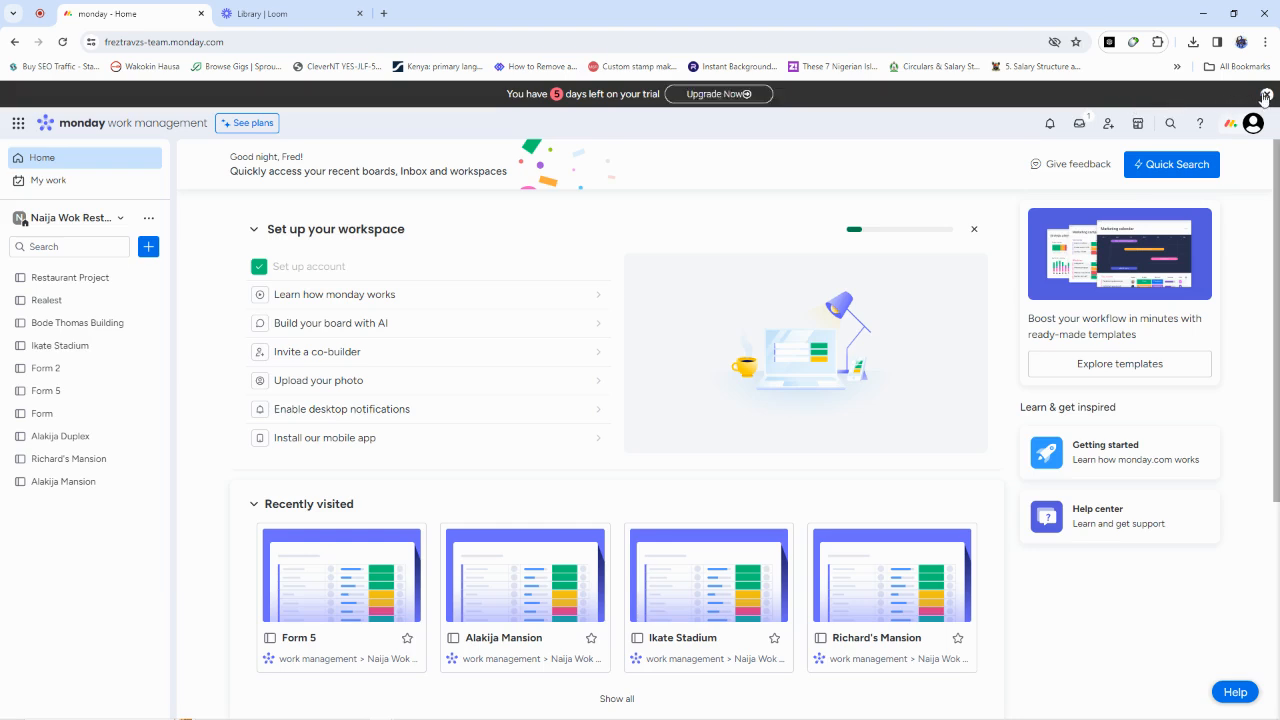
# - Dismiss the trial banner and the workspace setup checklist on the home page
pyautogui.click(1266, 96)
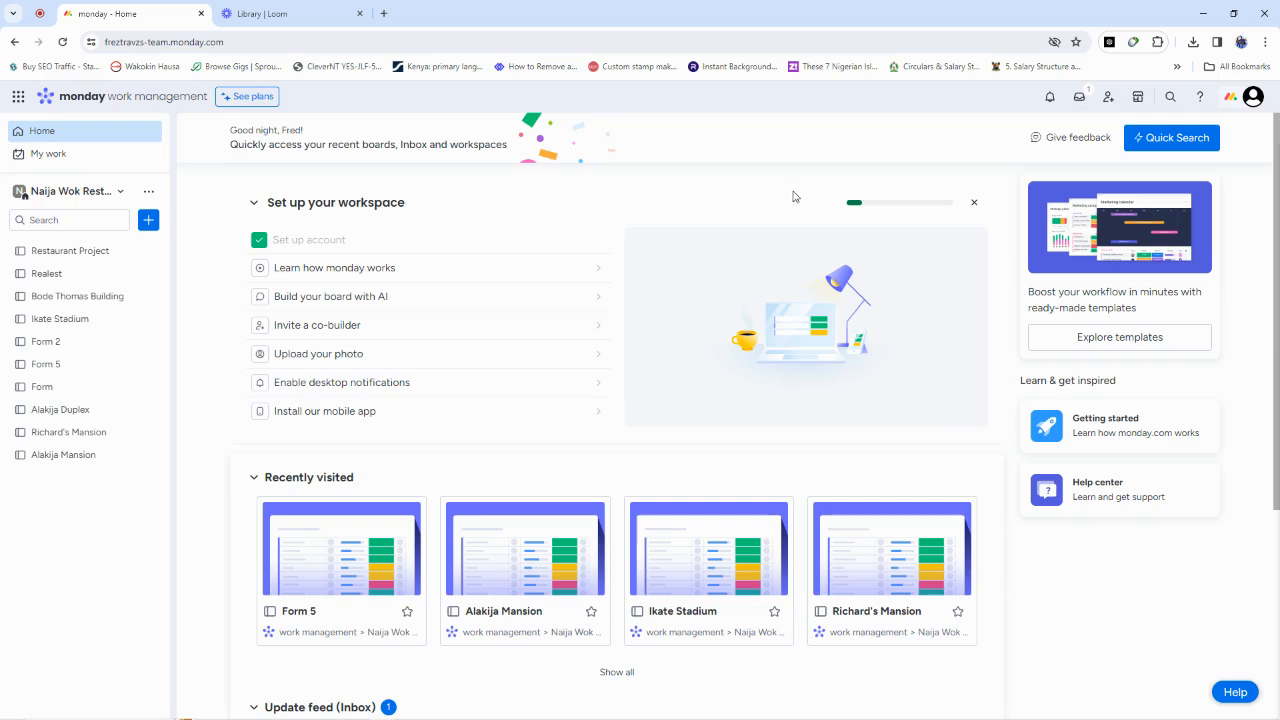
pyautogui.click(974, 206)
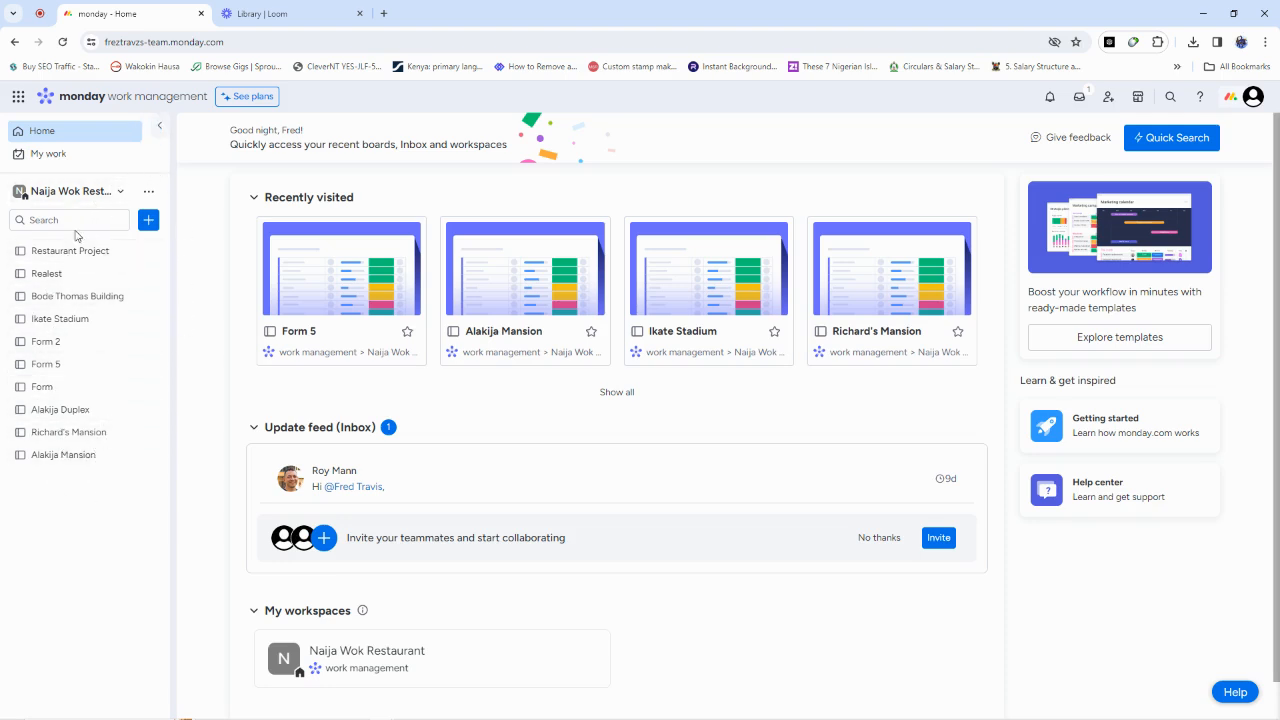
# - Create a new blank form in the Naija Wok Restaurant workspace and open it for editing
pyautogui.click(148, 221)
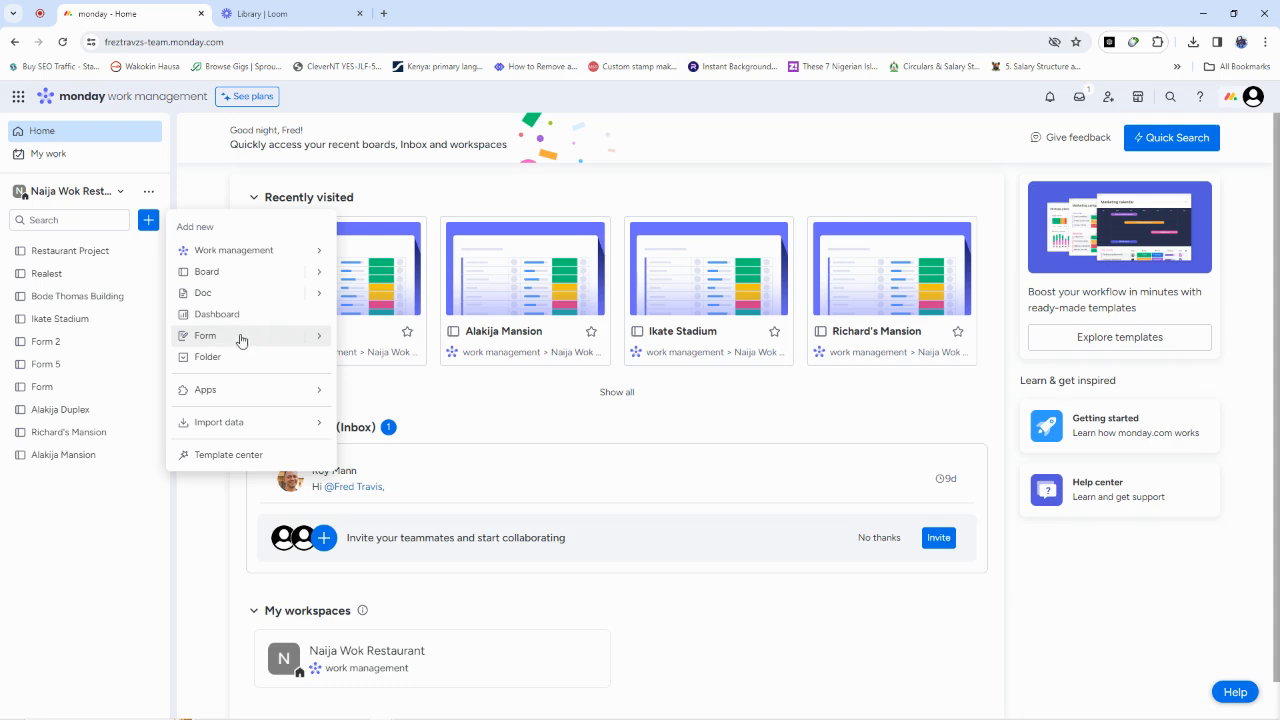
pyautogui.click(318, 337)
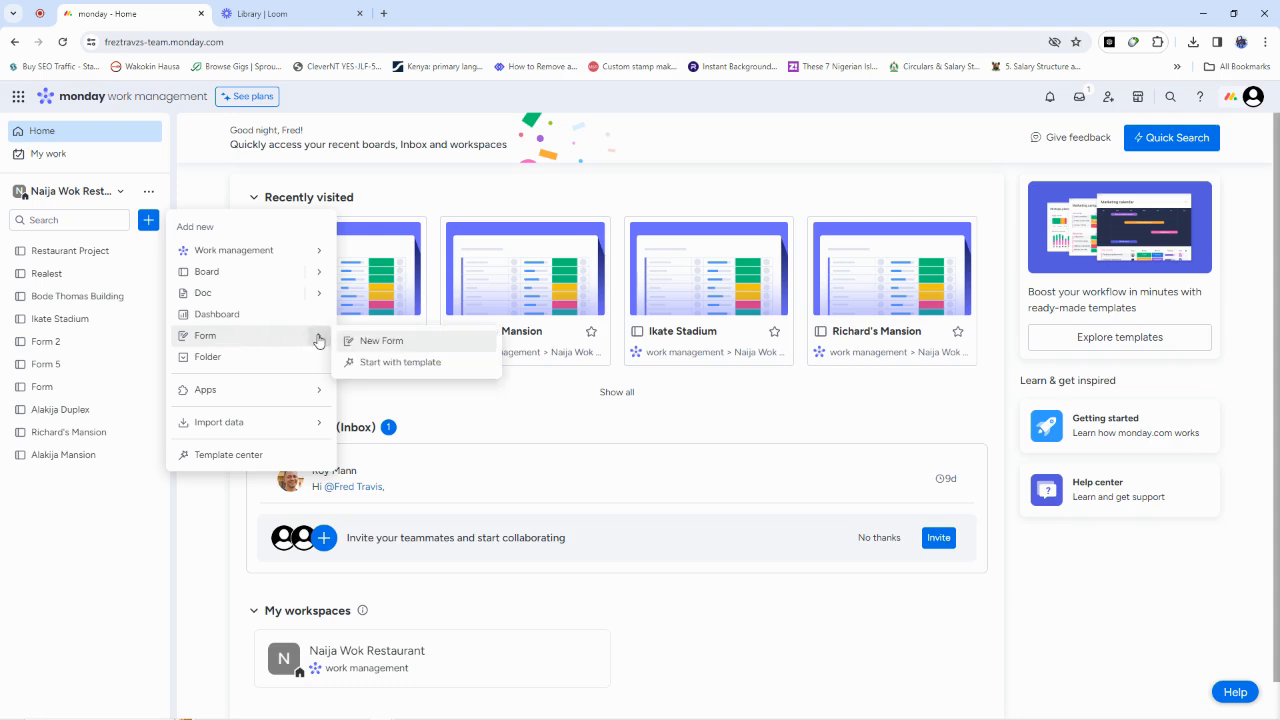
pyautogui.click(370, 343)
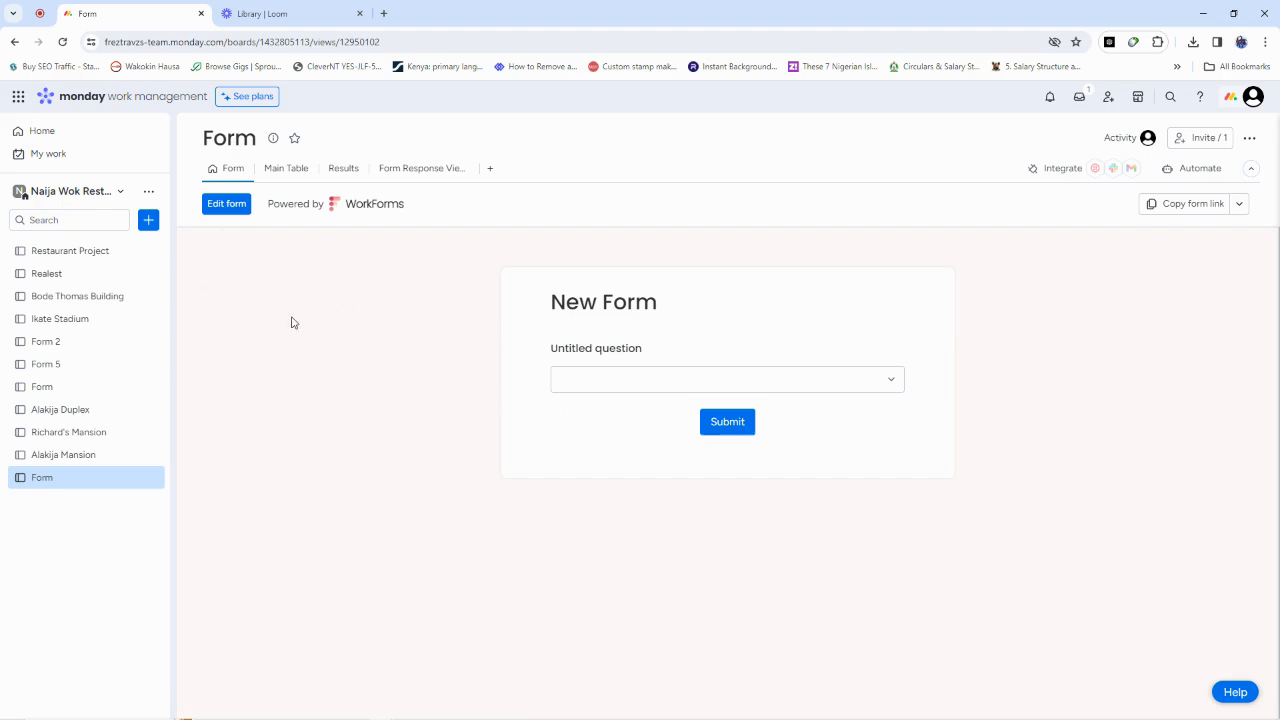
pyautogui.click(230, 205)
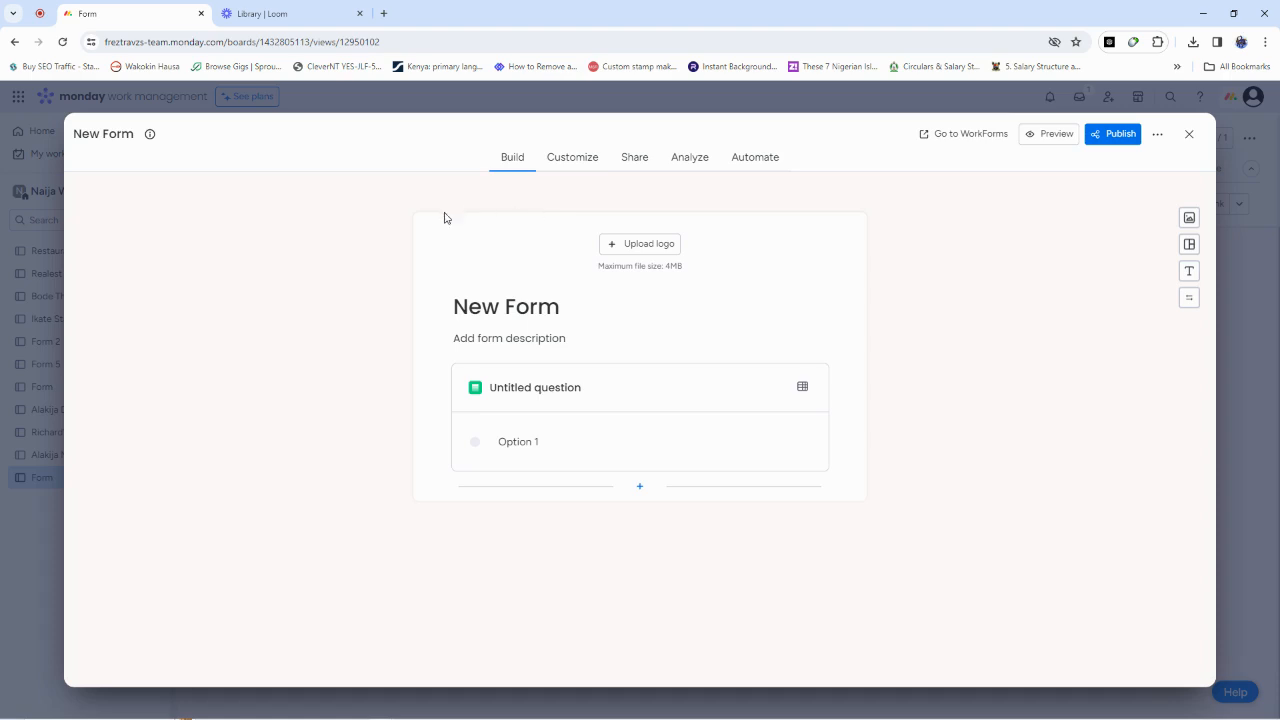
# - Change the form's title to "Recruitment Form"
pyautogui.click(507, 311)
pyautogui.hotkey('ctrl', 'a')
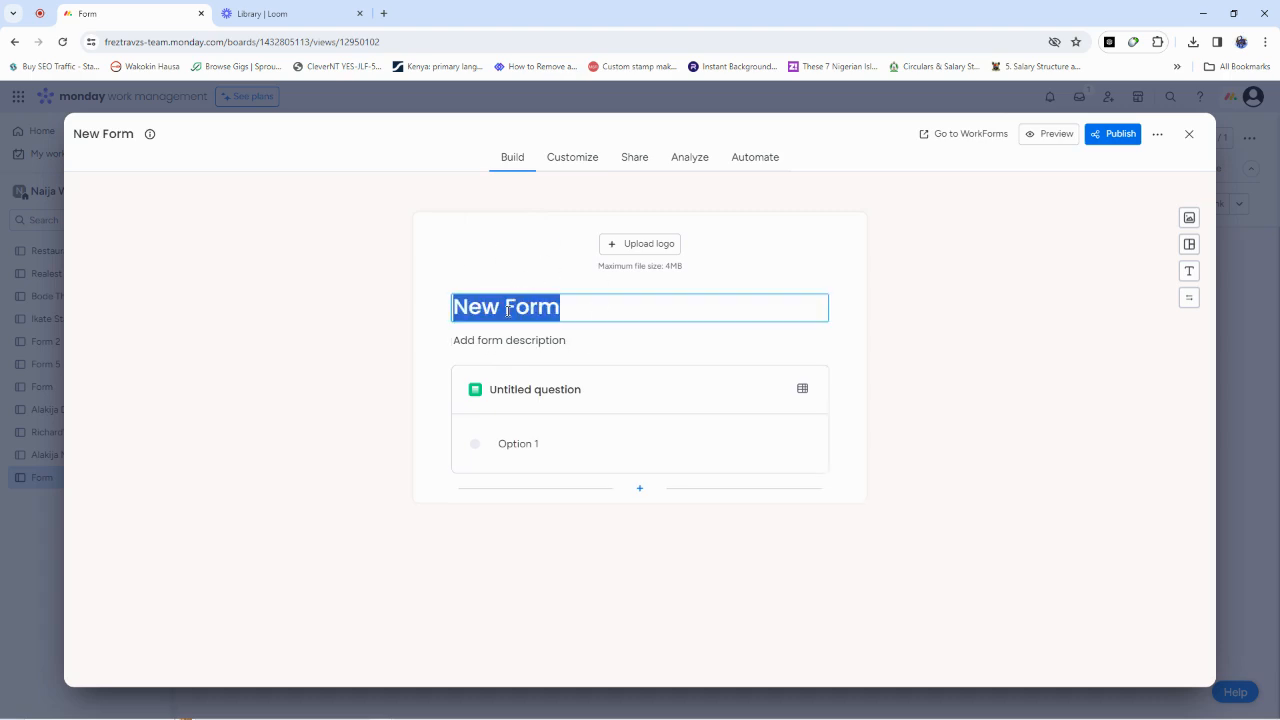
pyautogui.press('BackSpace')
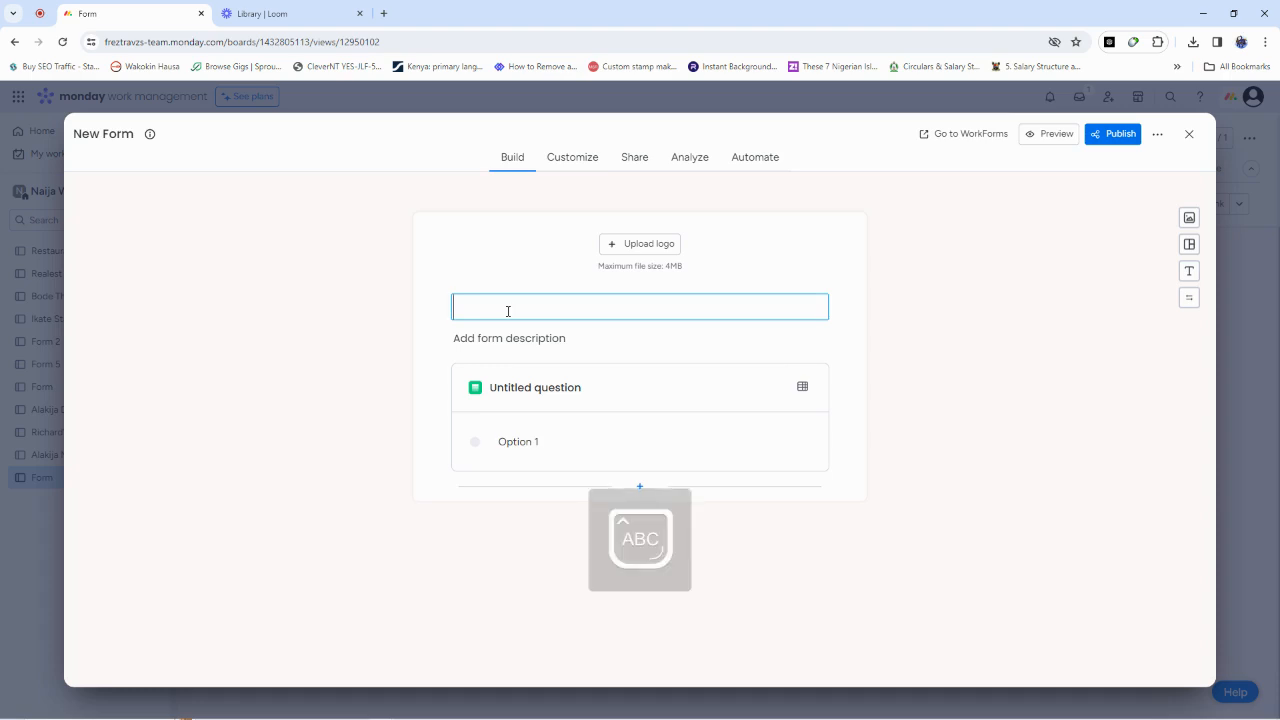
pyautogui.write('Recr')
pyautogui.write('u')
pyautogui.press('BackSpace')
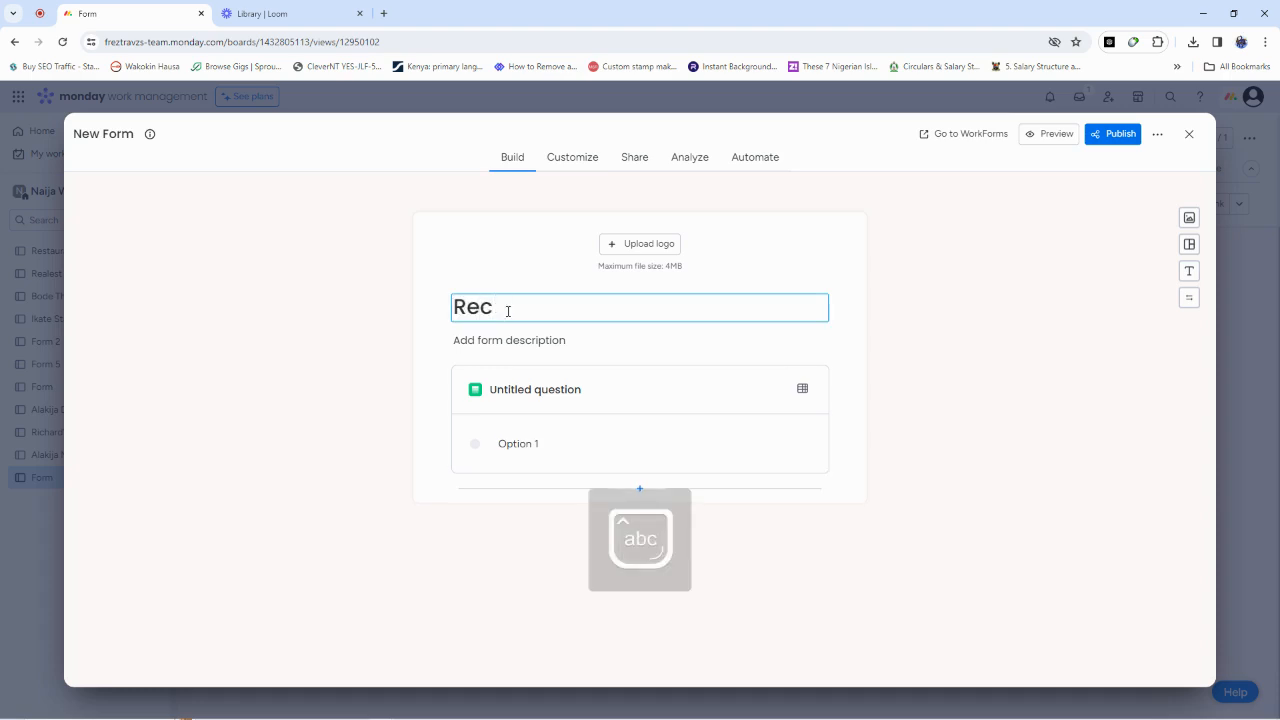
pyautogui.write('ruitment Form')
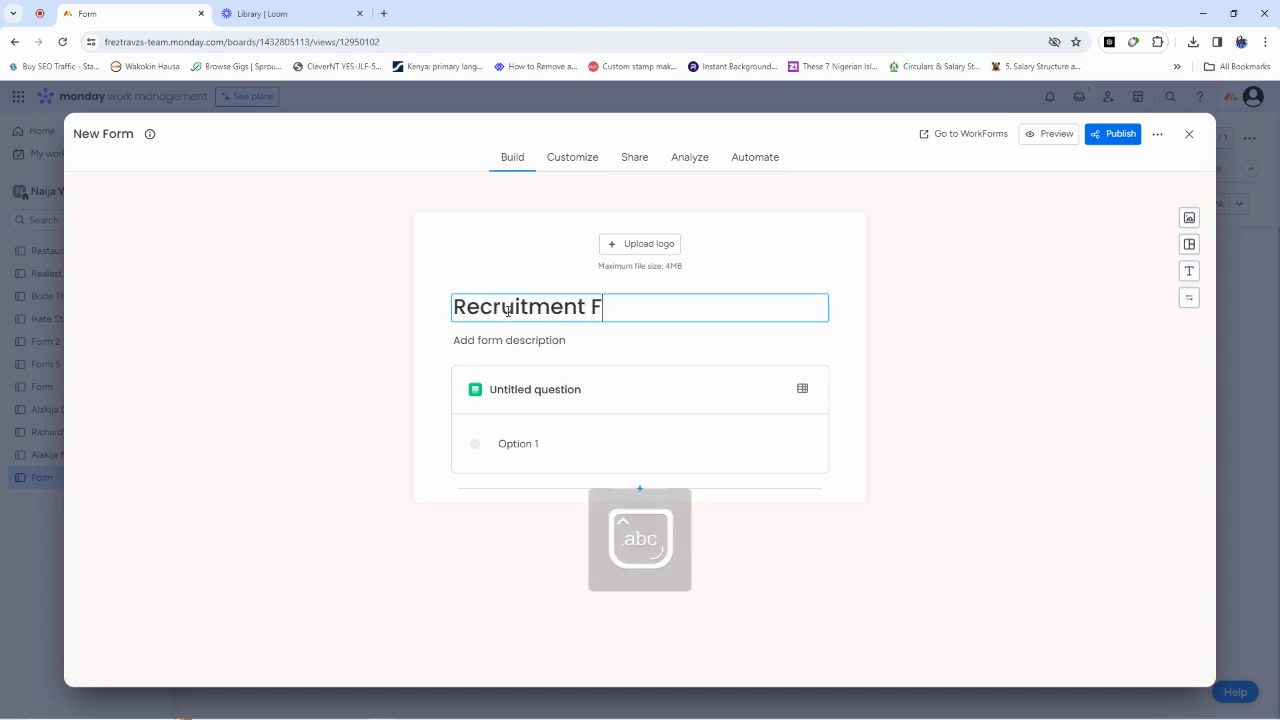
# - Set the form description to "Jandon's Staffing"
pyautogui.click(553, 345)
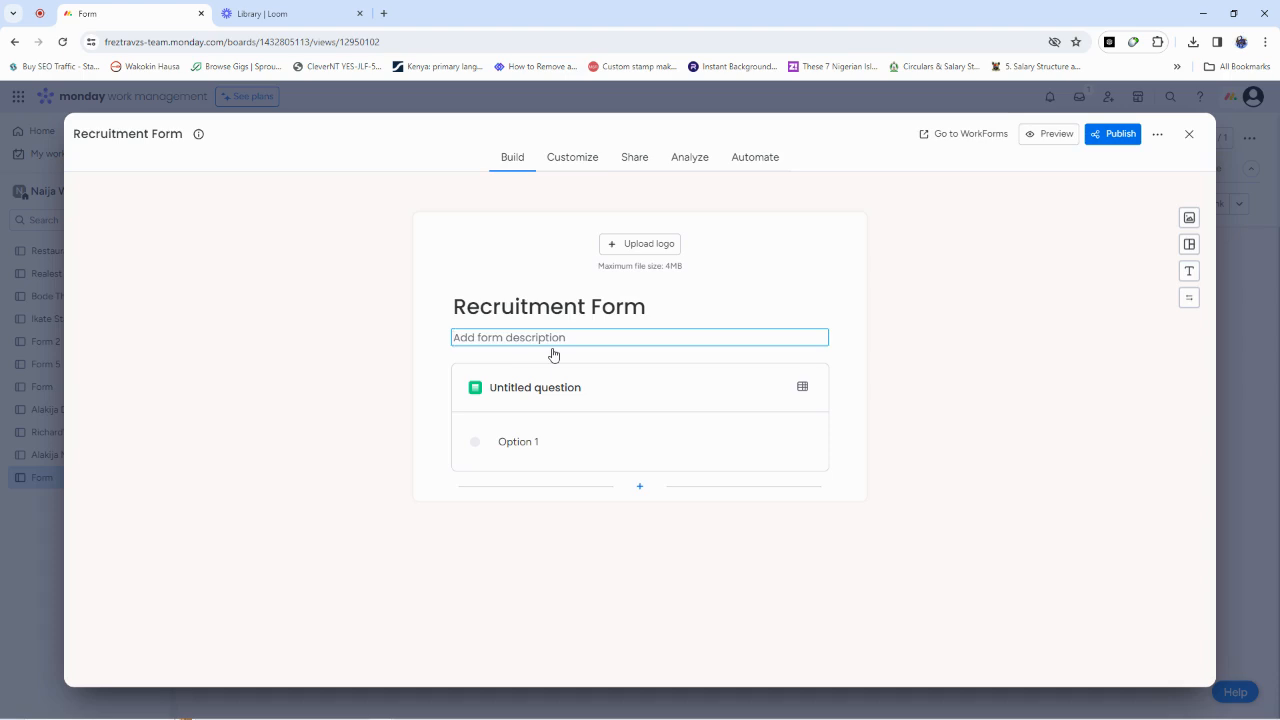
pyautogui.press('capslock')
pyautogui.write('J')
pyautogui.press('capslock')
pyautogui.write('and')
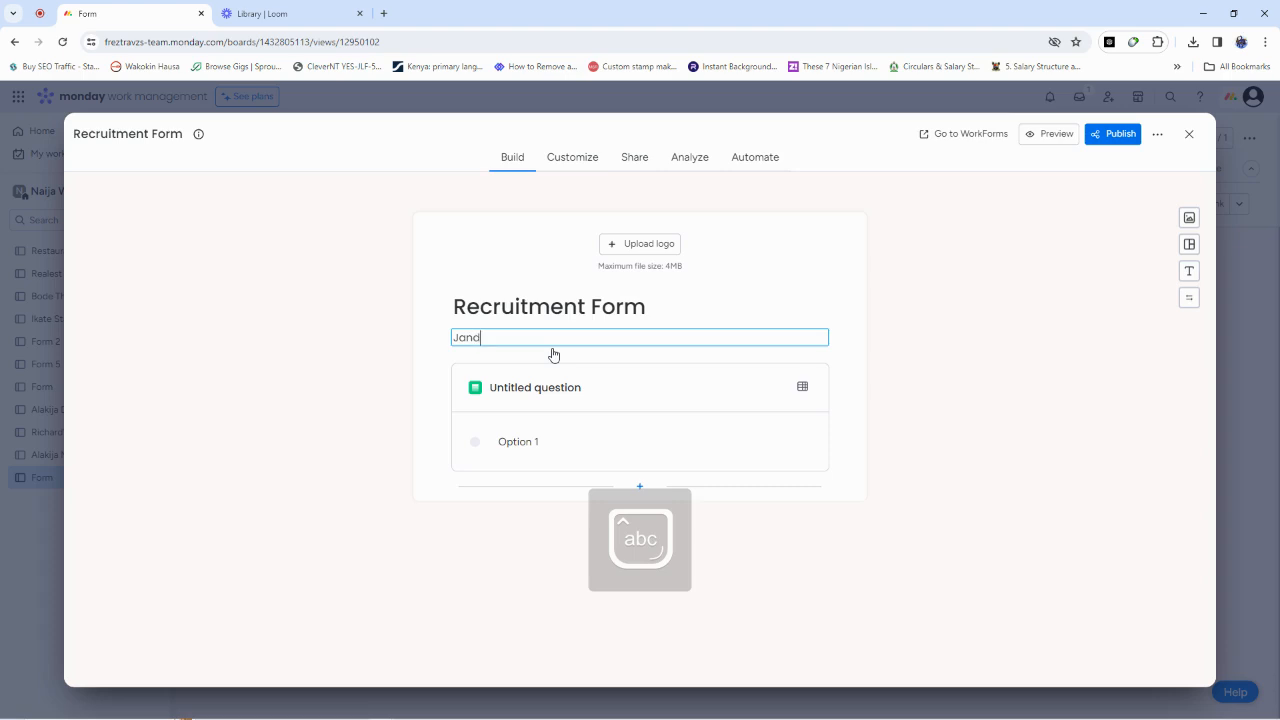
pyautogui.write("on's ")
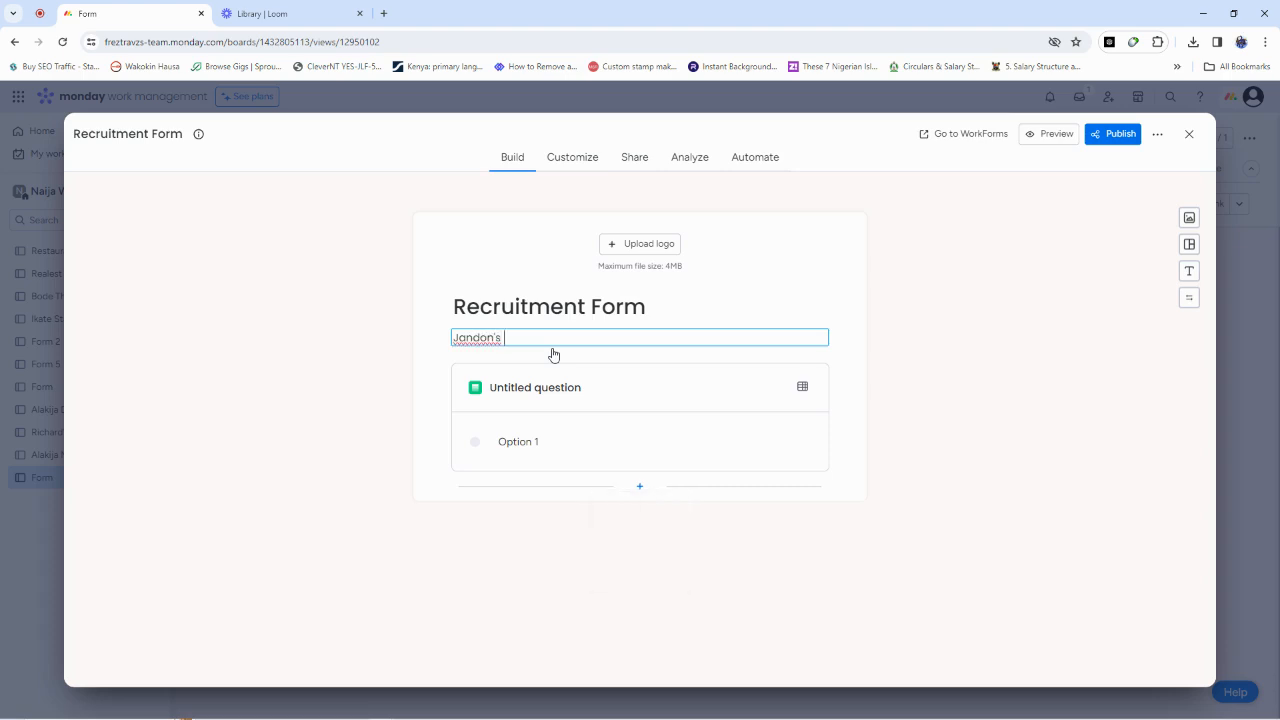
pyautogui.write('Staff')
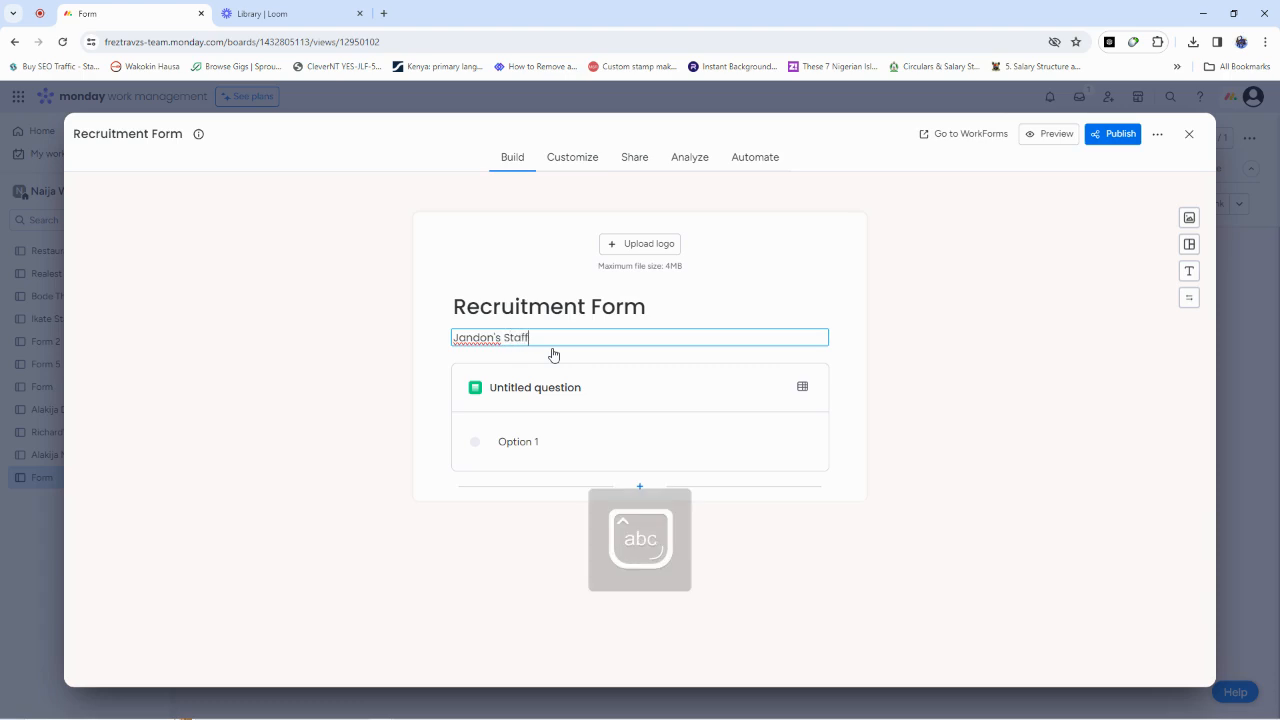
pyautogui.write('ing')
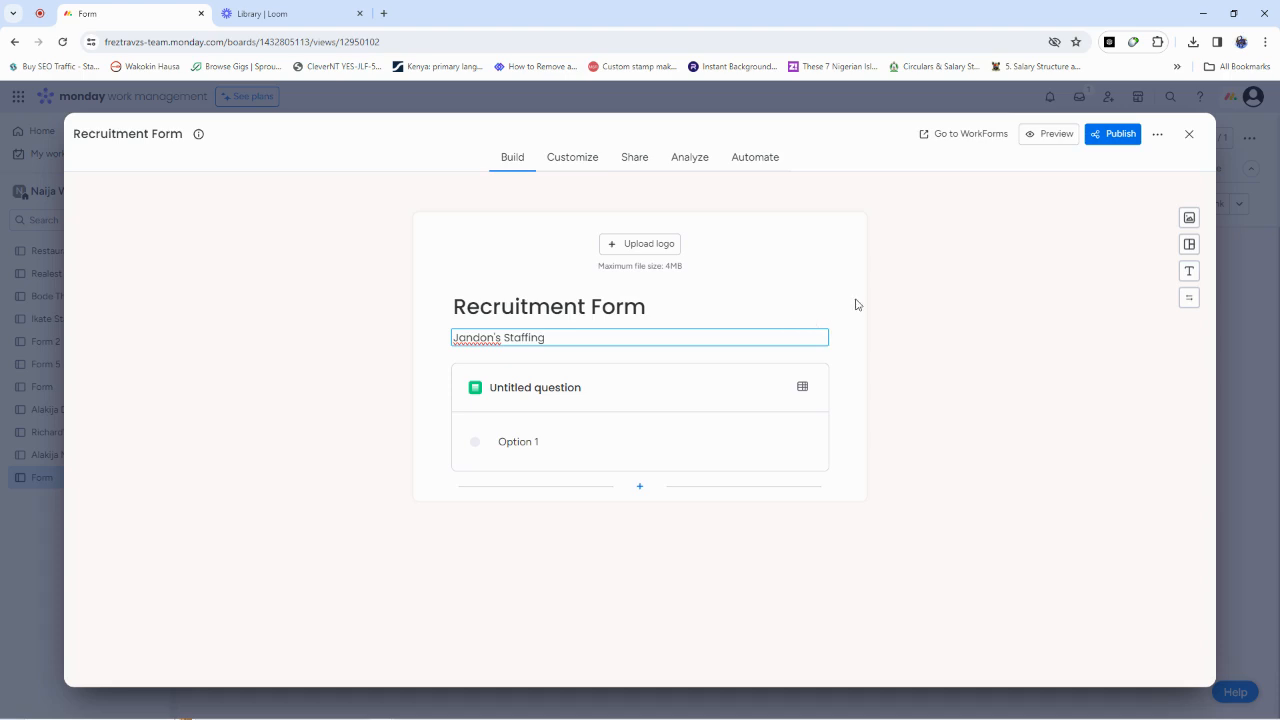
pyautogui.click(908, 360)
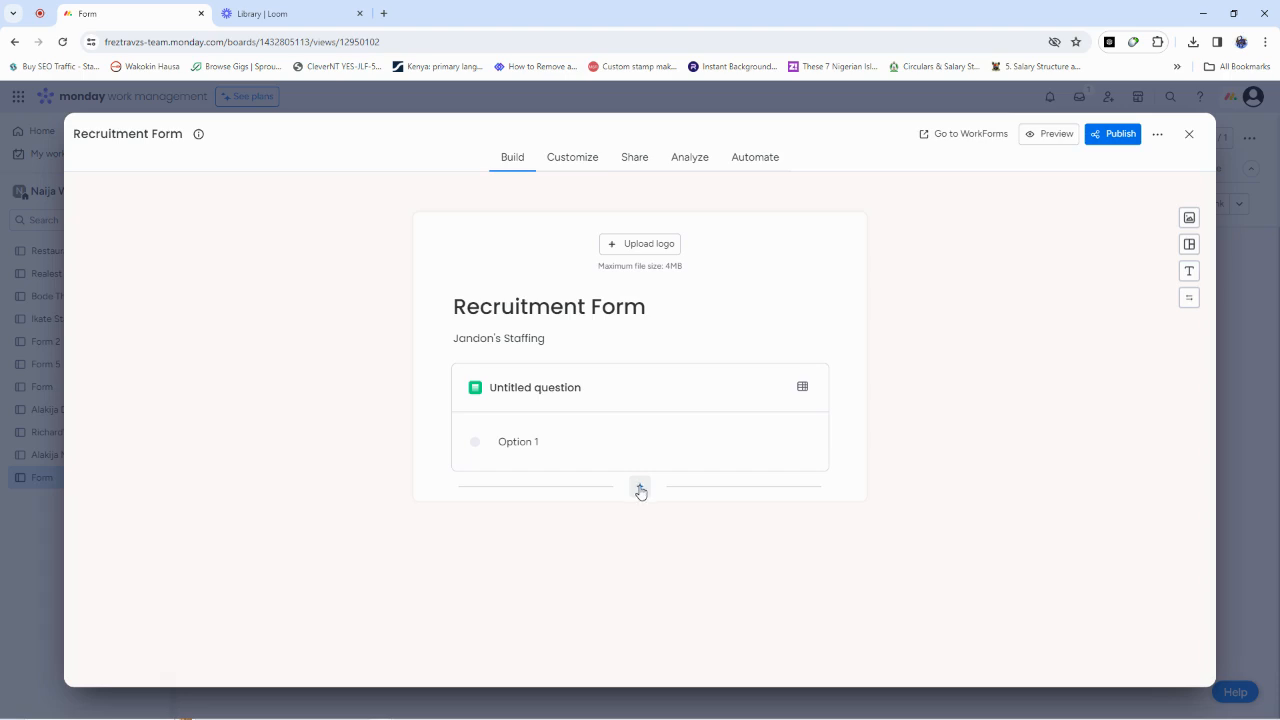
# - Examine the question types available for a new question below the untitled one
pyautogui.click(640, 489)
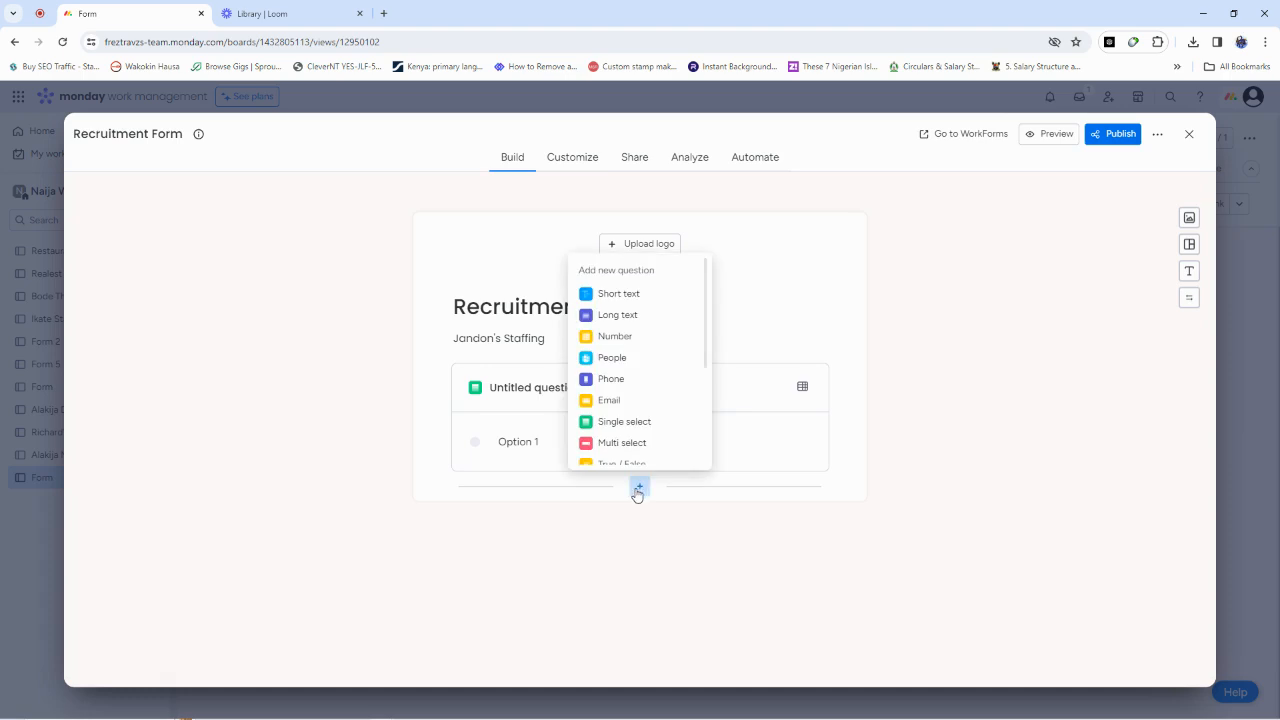
pyautogui.scroll(-1, 626, 343)
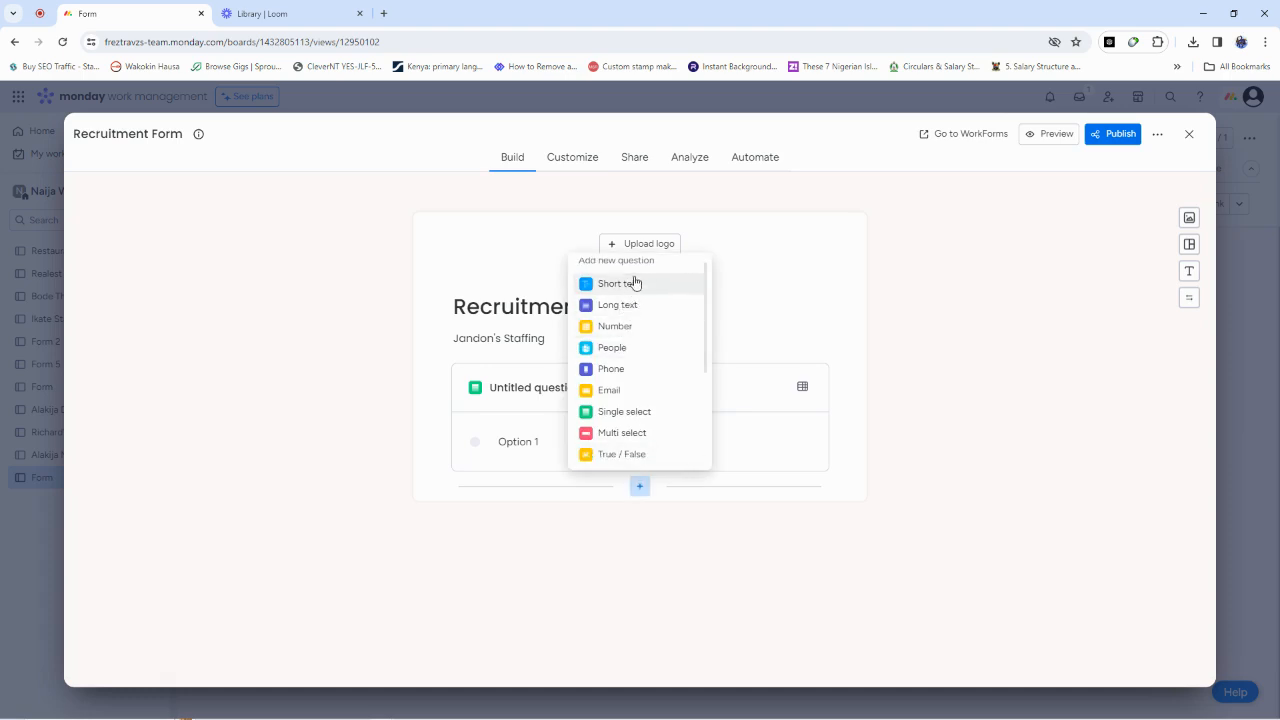
pyautogui.scroll(-3, 628, 340)
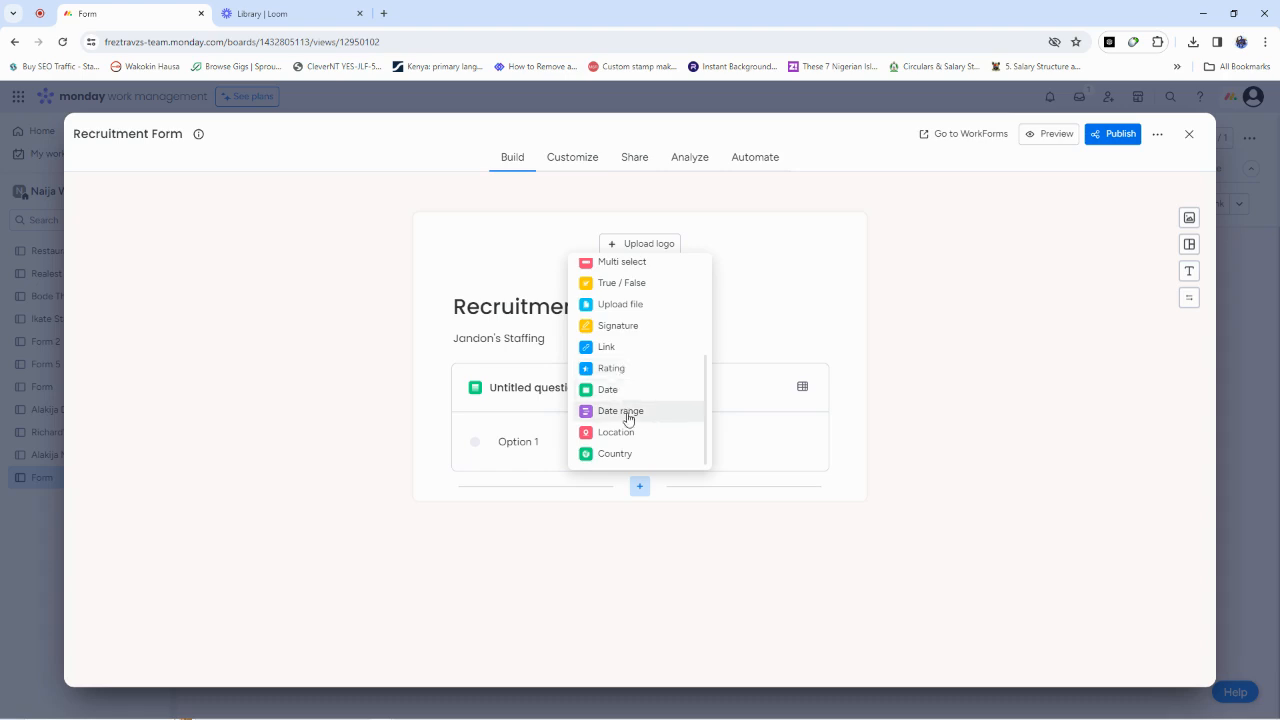
pyautogui.scroll(5, 628, 412)
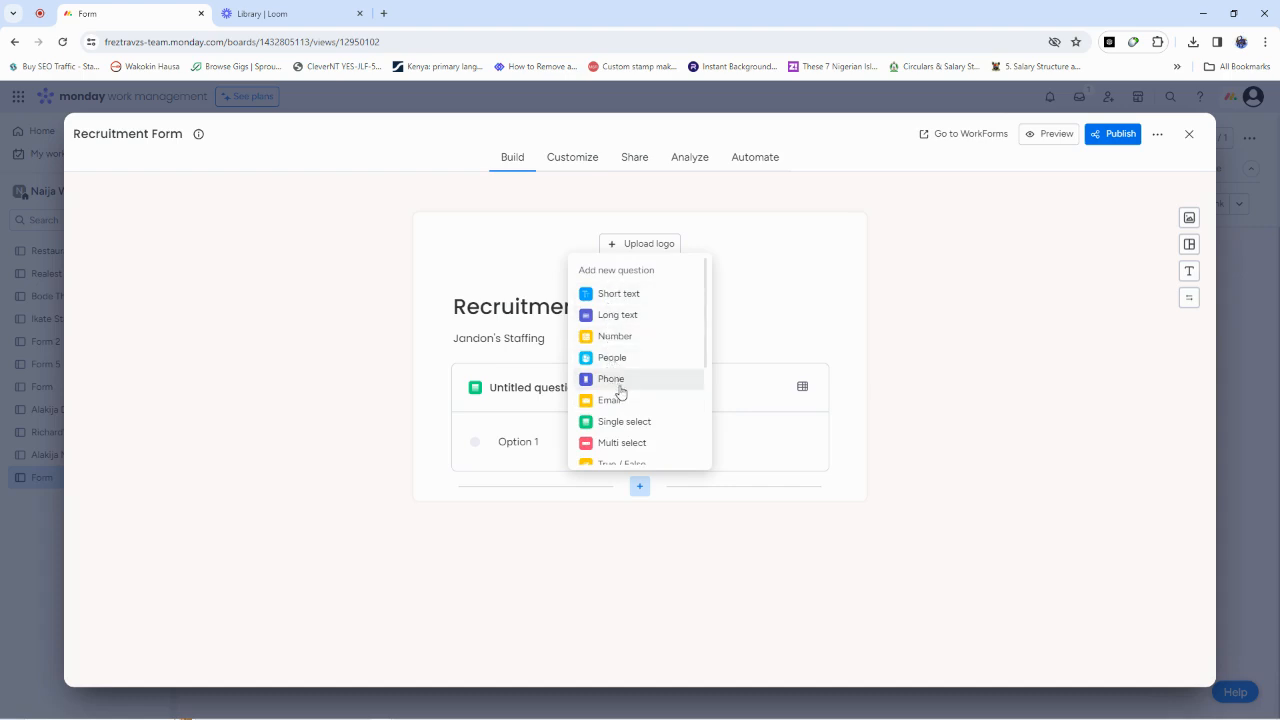
pyautogui.scroll(-3, 620, 389)
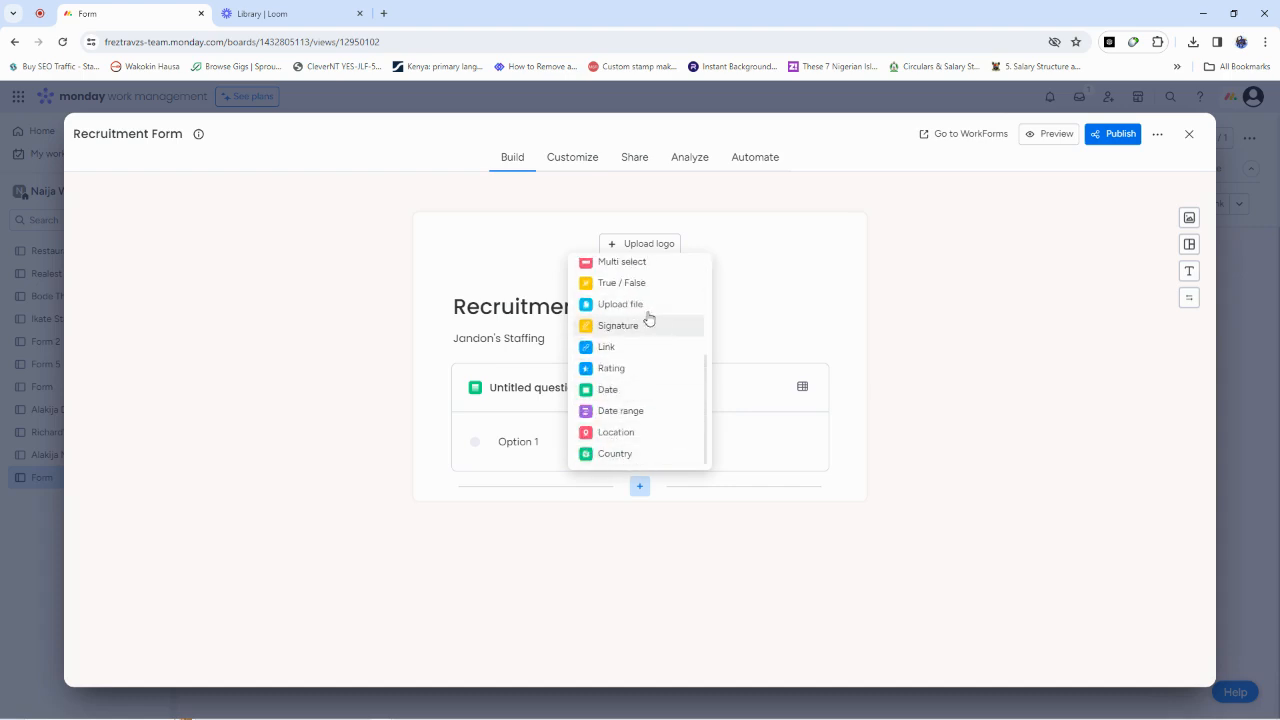
pyautogui.scroll(3, 623, 323)
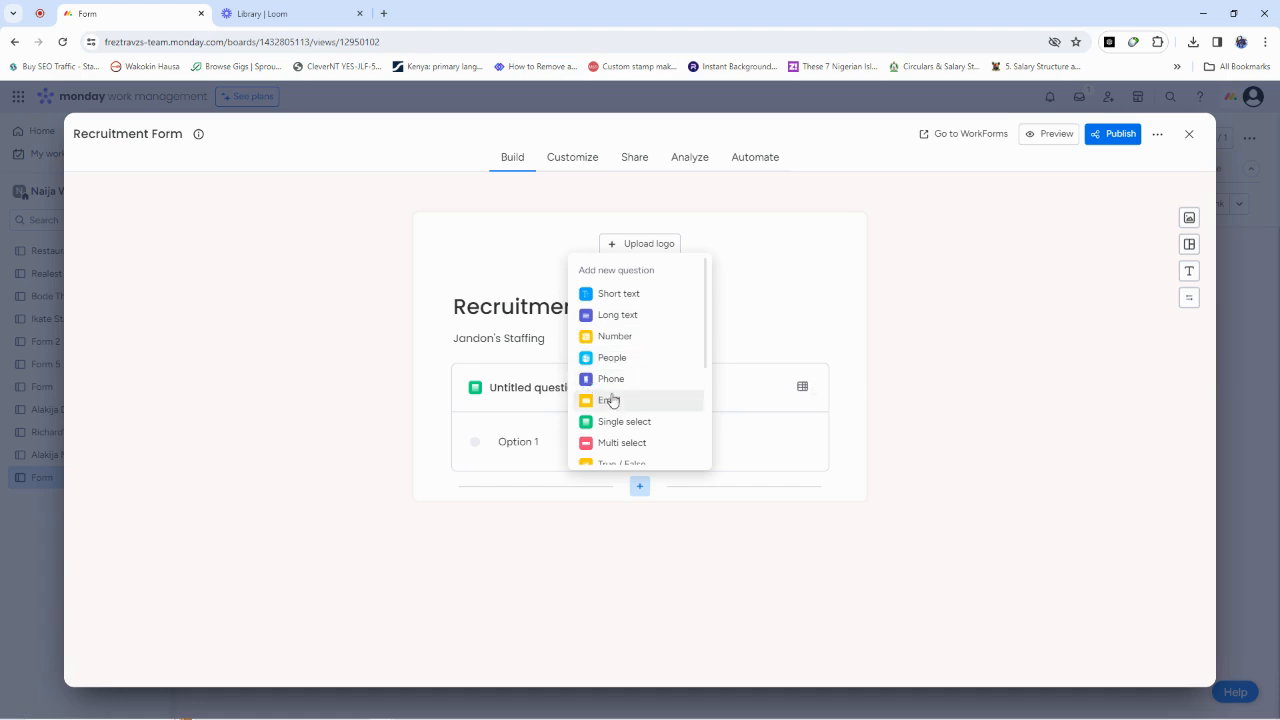
pyautogui.scroll(-1, 647, 412)
pyautogui.scroll(-1, 645, 405)
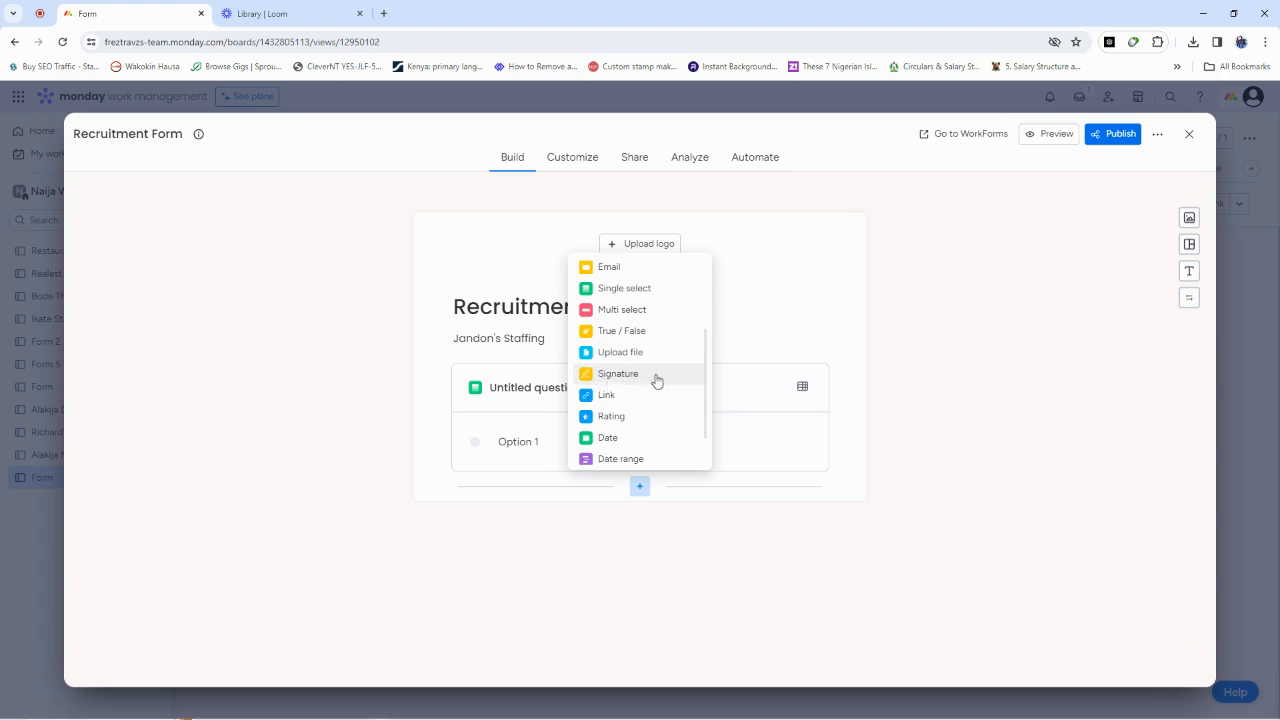
pyautogui.scroll(-2, 622, 414)
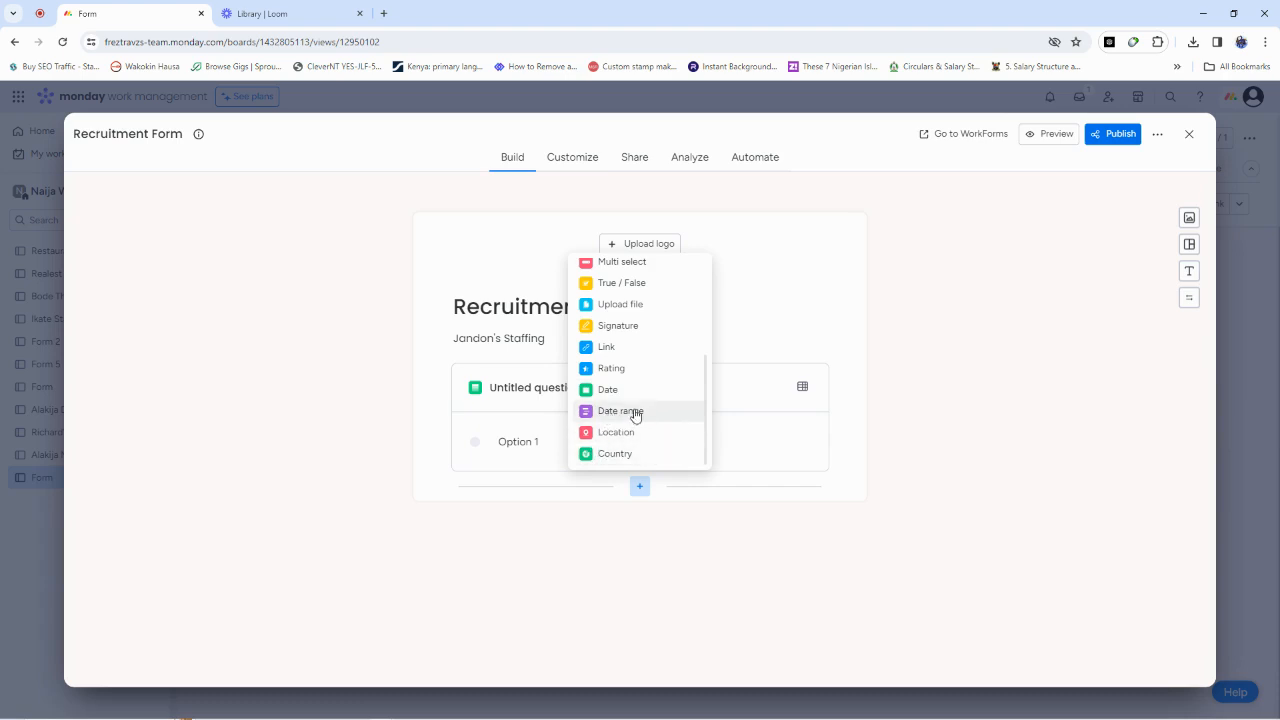
pyautogui.scroll(3, 644, 361)
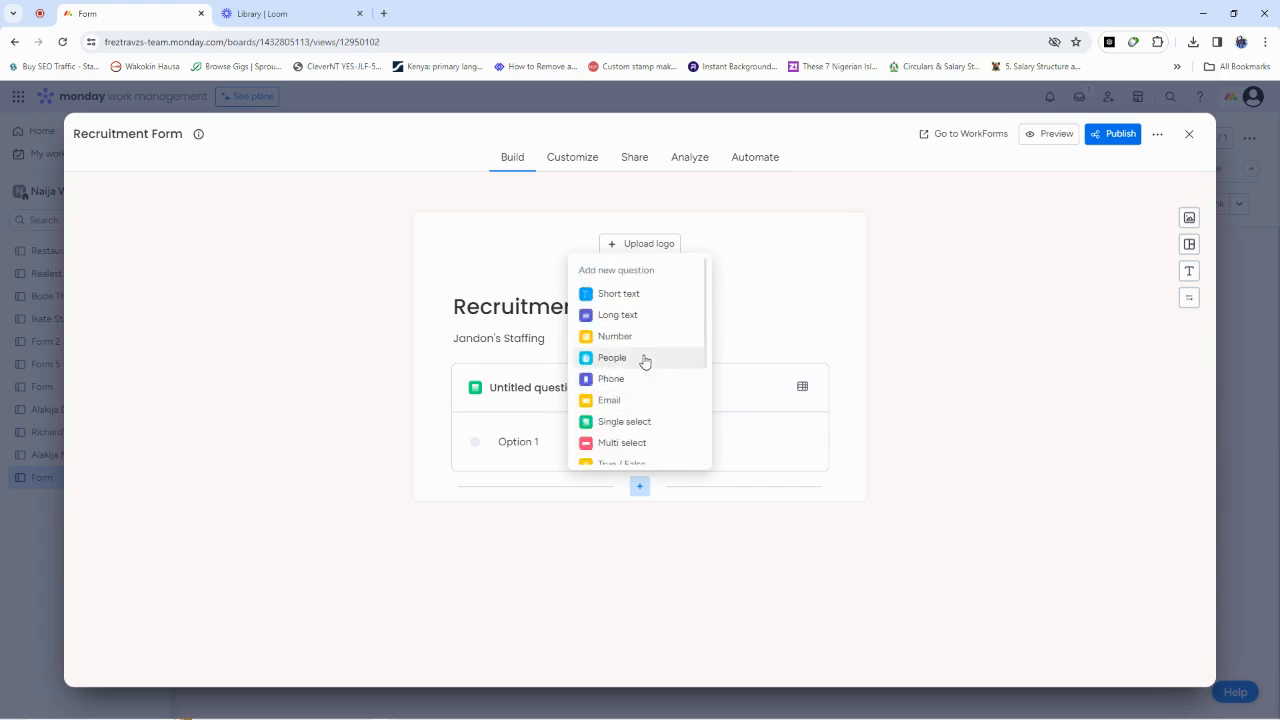
# - Add a short text question reading "What is your Surname?" and make it required
pyautogui.click(626, 296)
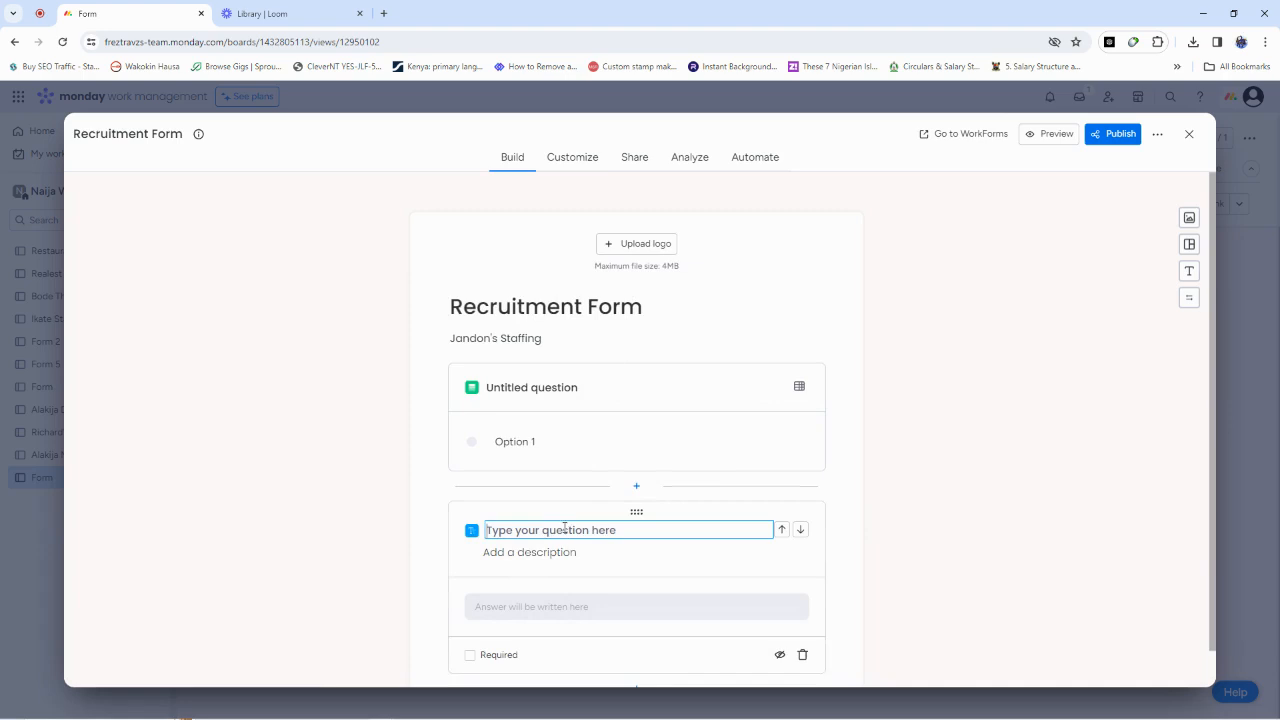
pyautogui.write('What')
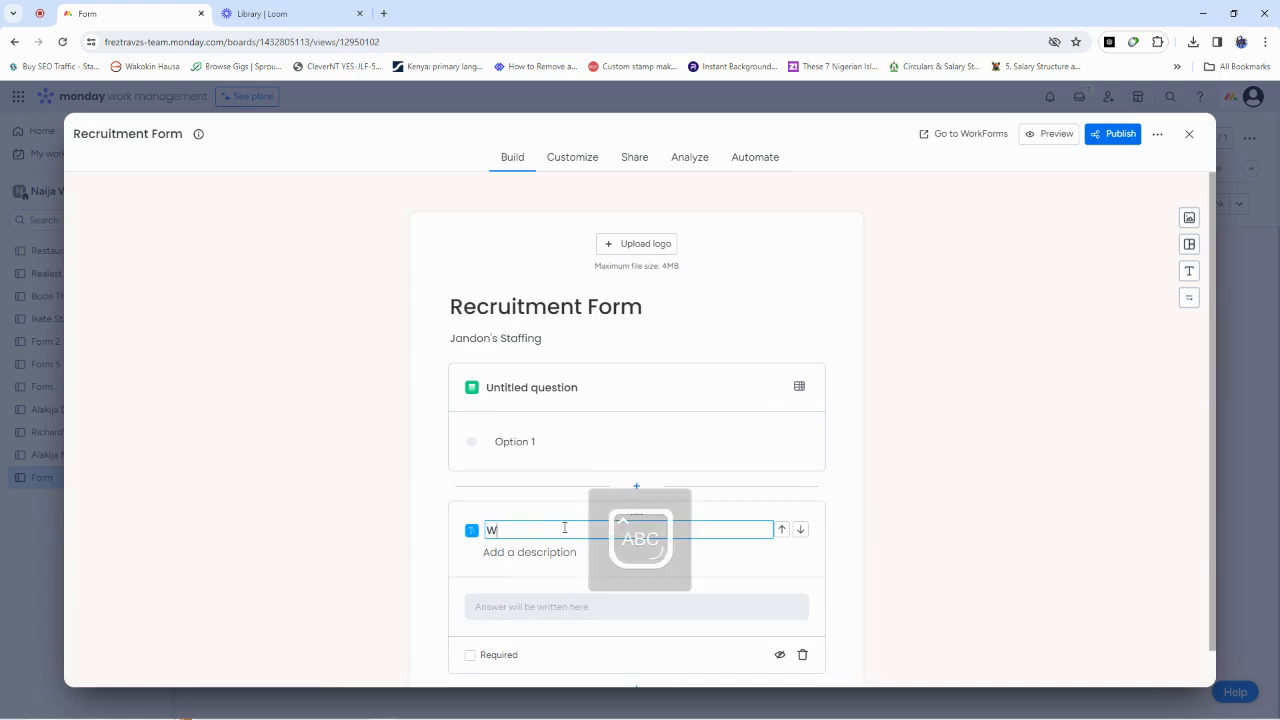
pyautogui.write('your S')
pyautogui.scroll(-1, 693, 533)
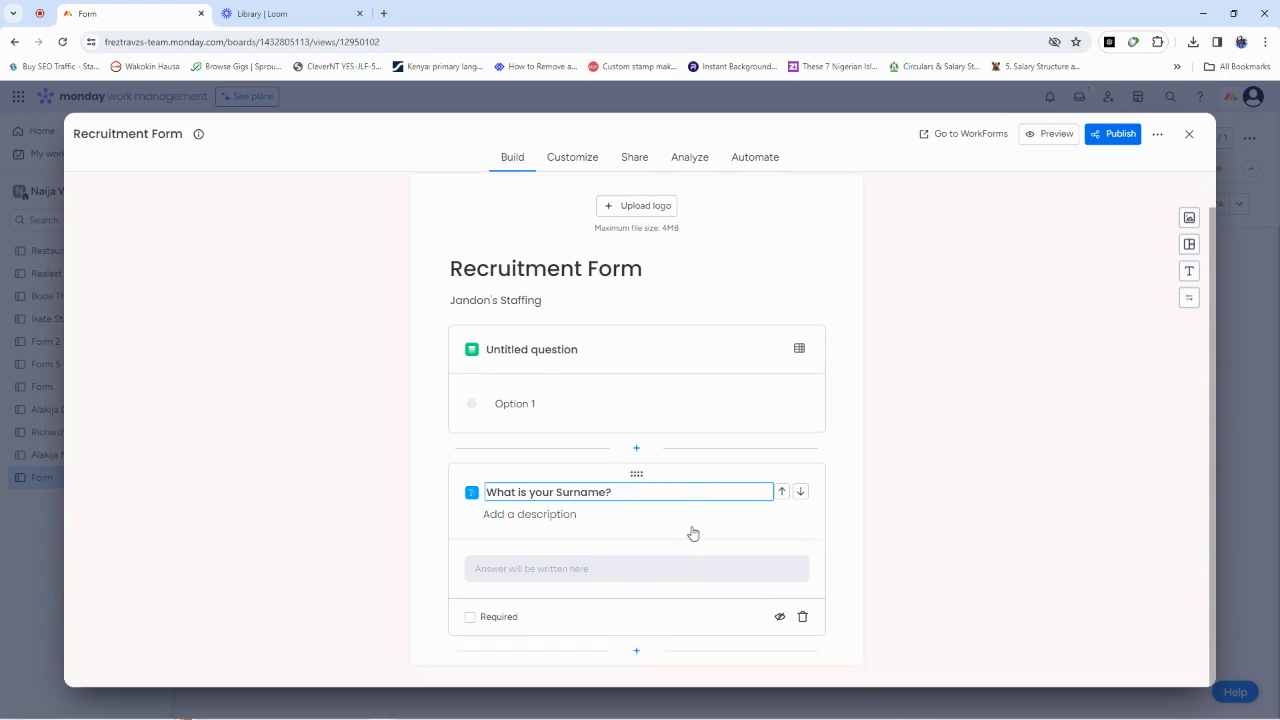
pyautogui.click(470, 618)
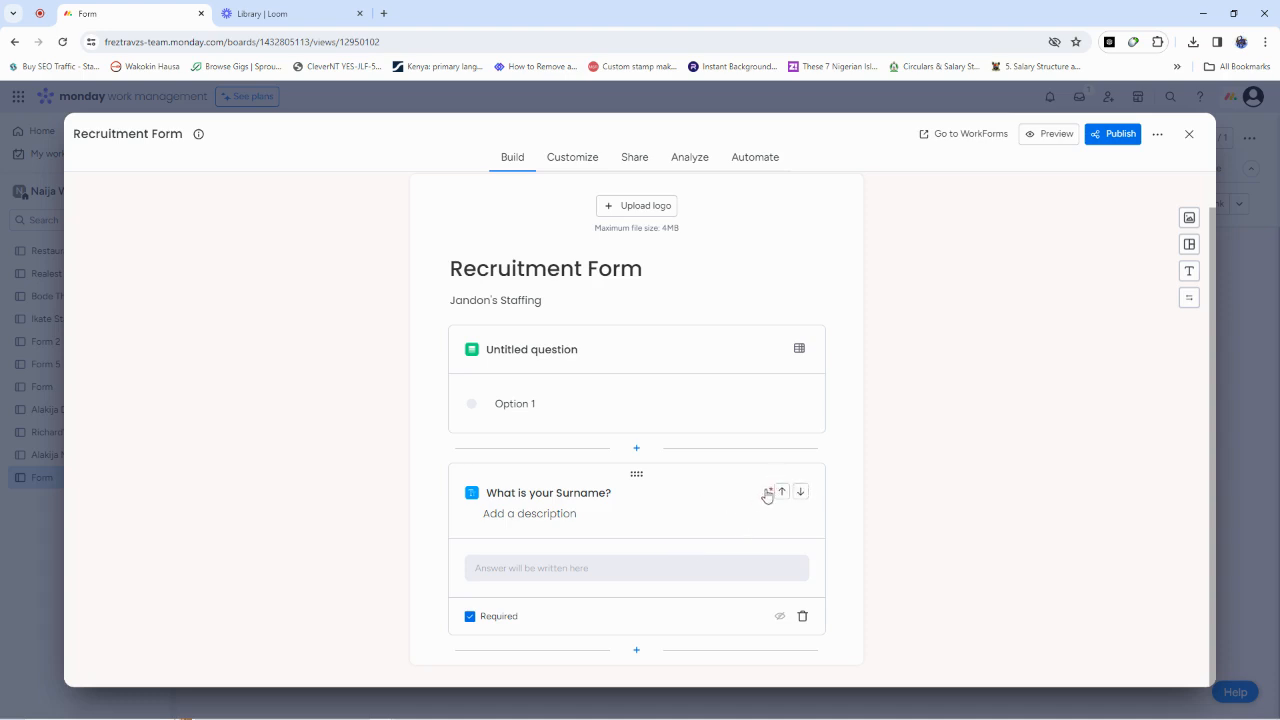
pyautogui.click(470, 616)
pyautogui.click(470, 616)
# - Delete the untitled single-select question above the surname question
pyautogui.click(640, 400)
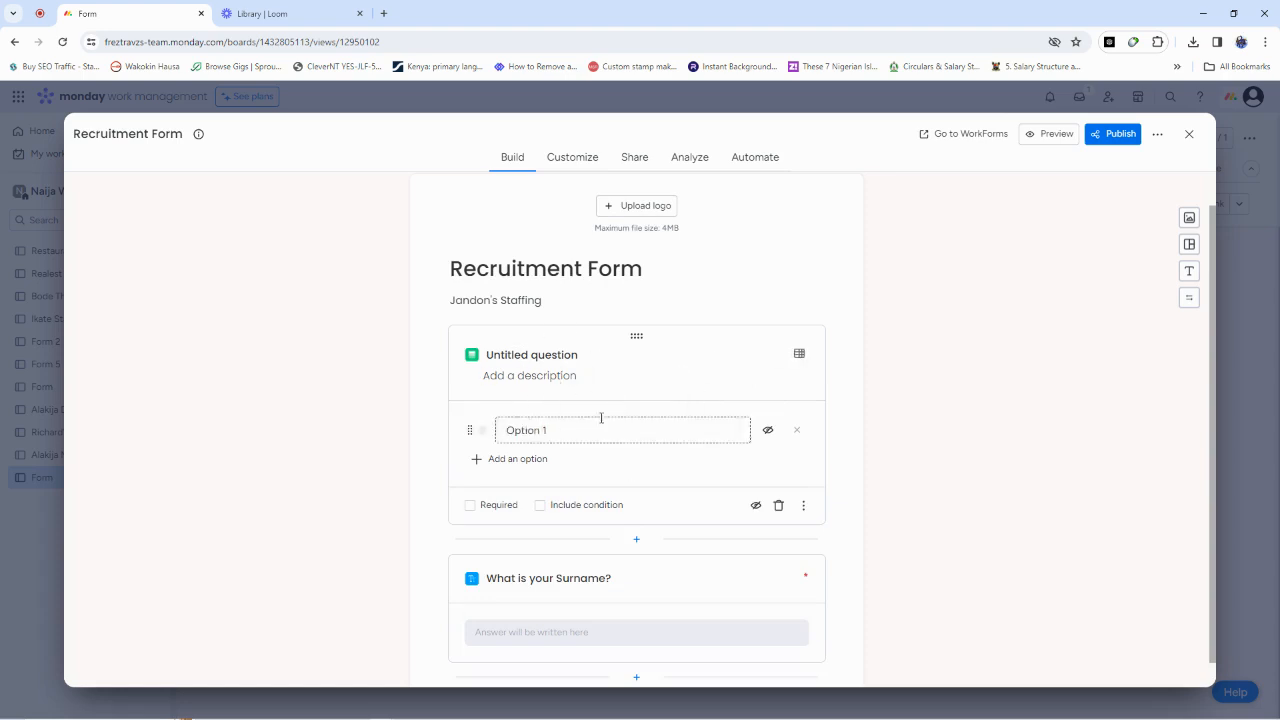
pyautogui.click(780, 507)
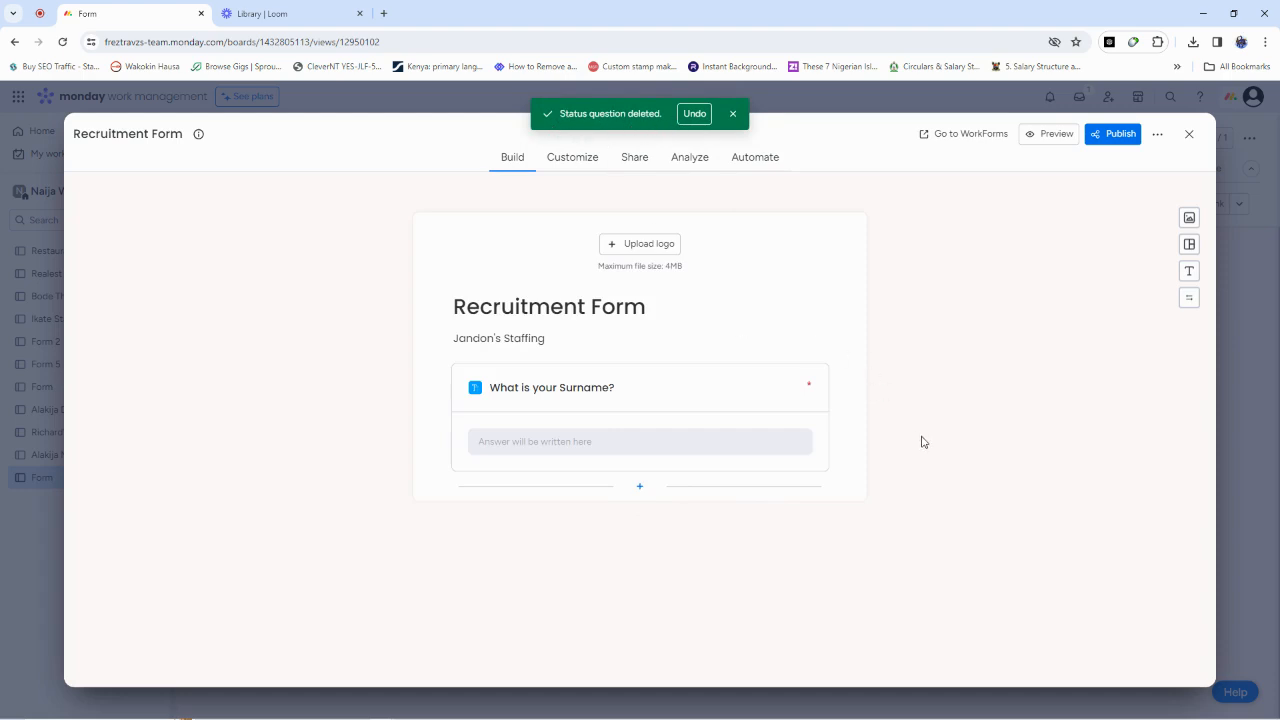
# - Add a short text question reading "What is your Given Name?" below the surname question
pyautogui.click(641, 488)
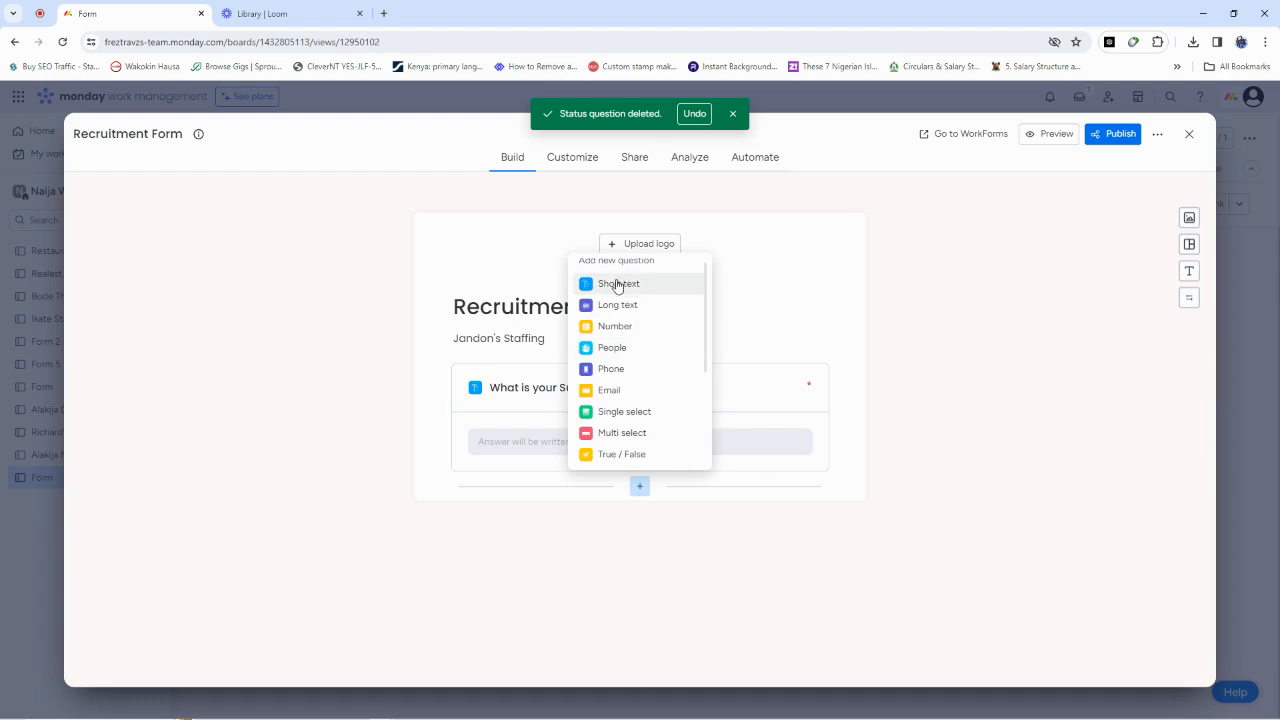
pyautogui.click(617, 285)
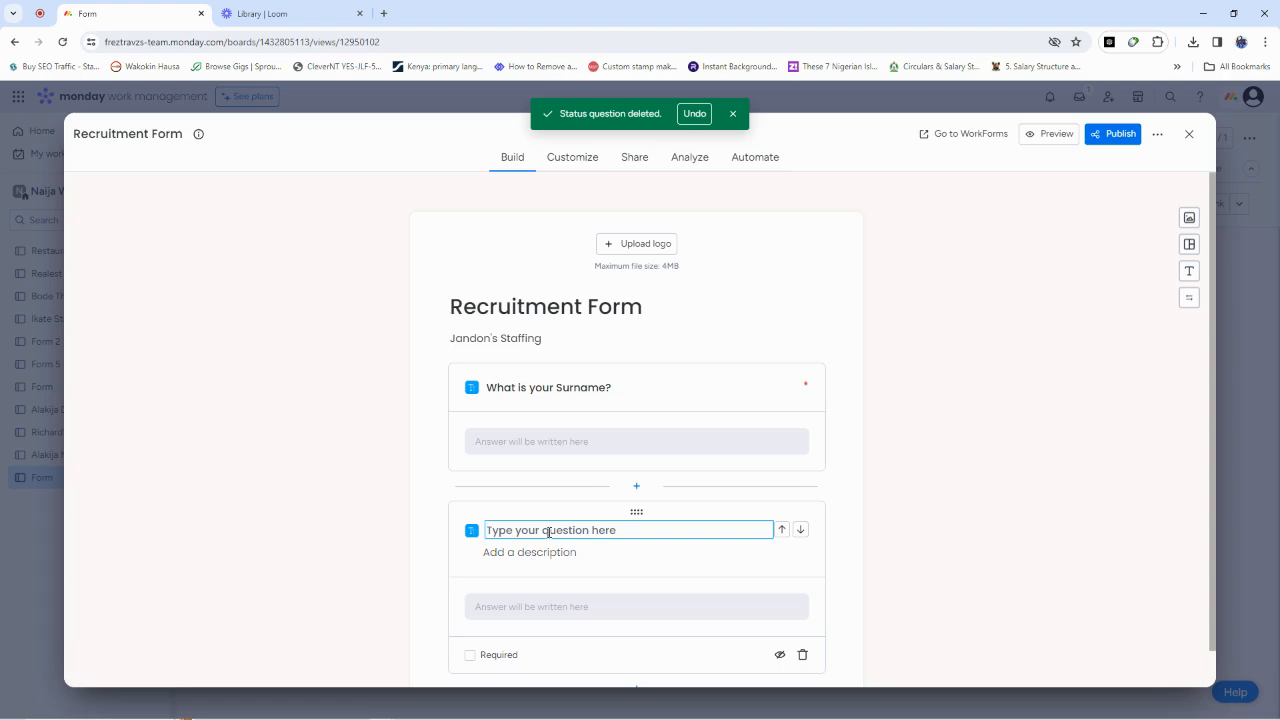
pyautogui.press('capslock')
pyautogui.write('What is')
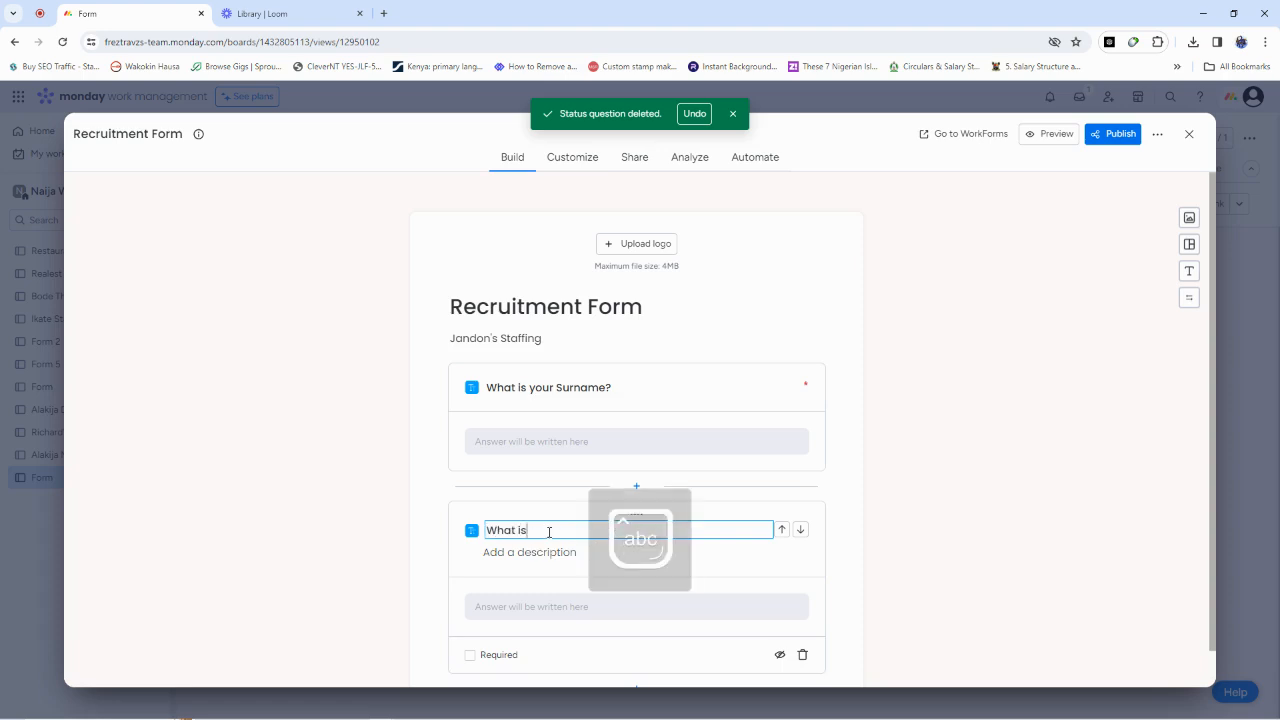
pyautogui.write(' your Given Nm')
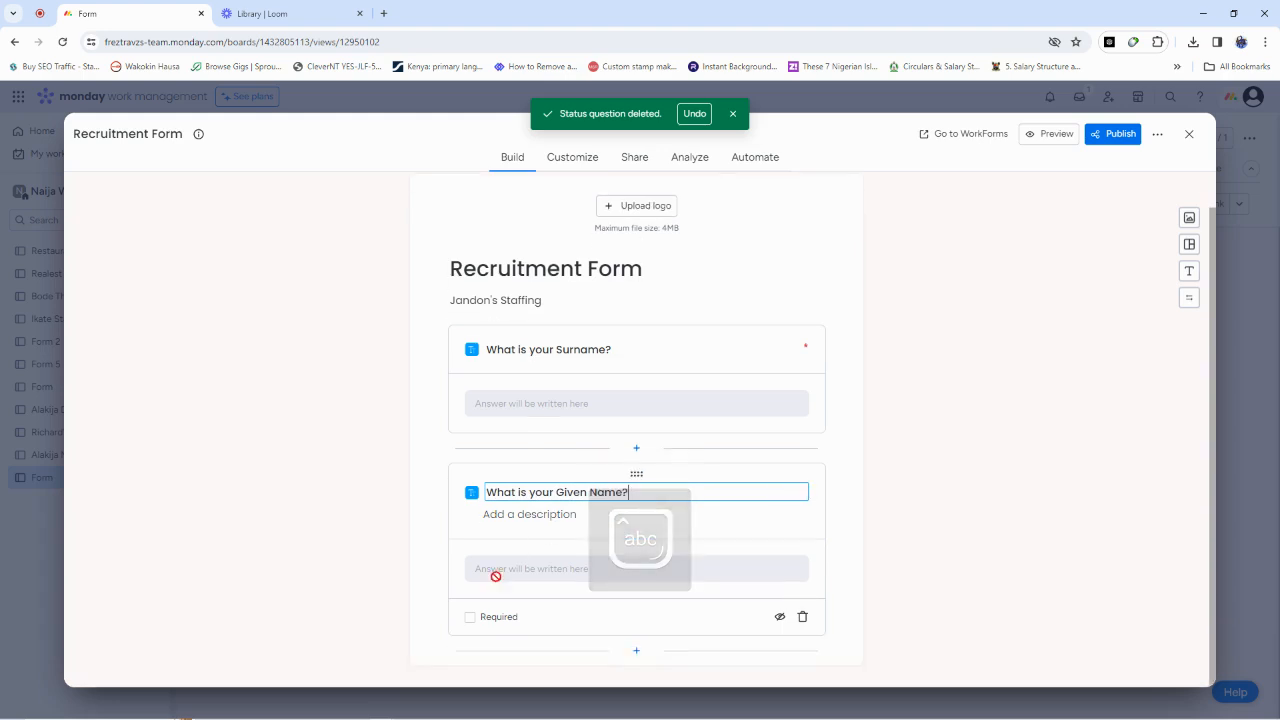
# - Make the question below the surname question required and word it "What are your Given Names?"
pyautogui.click(470, 616)
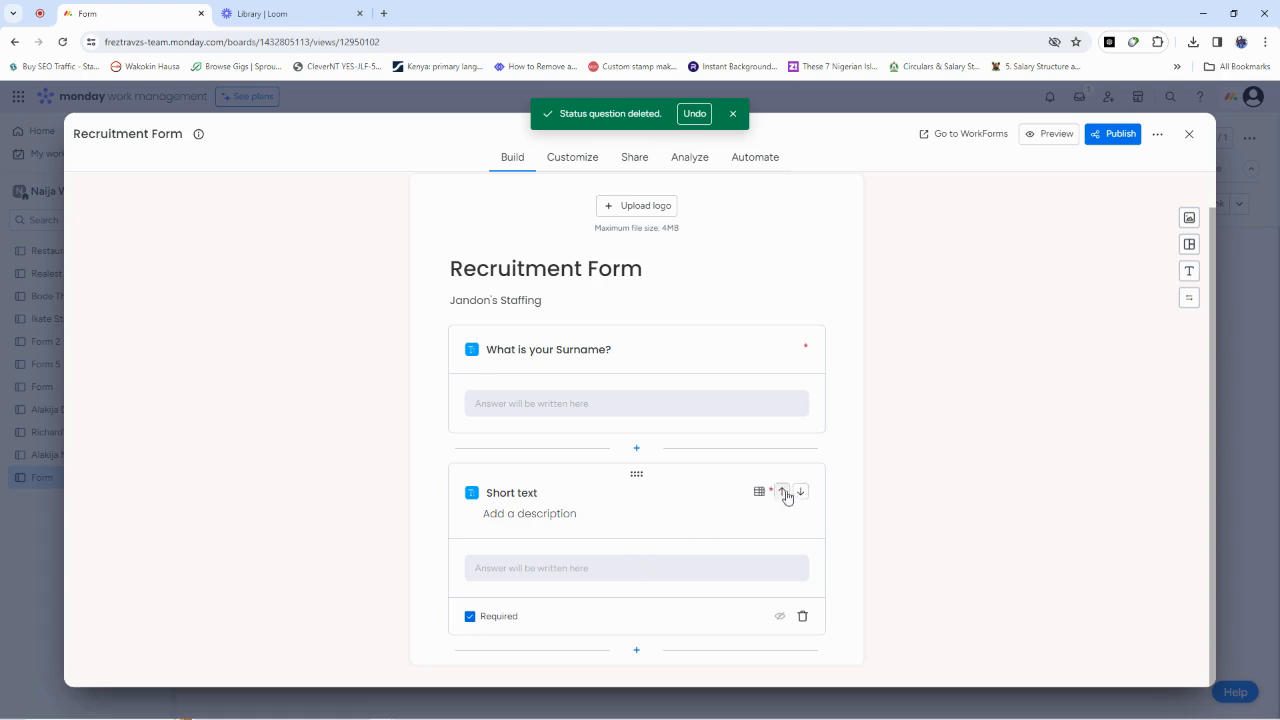
pyautogui.moveTo(811, 346)
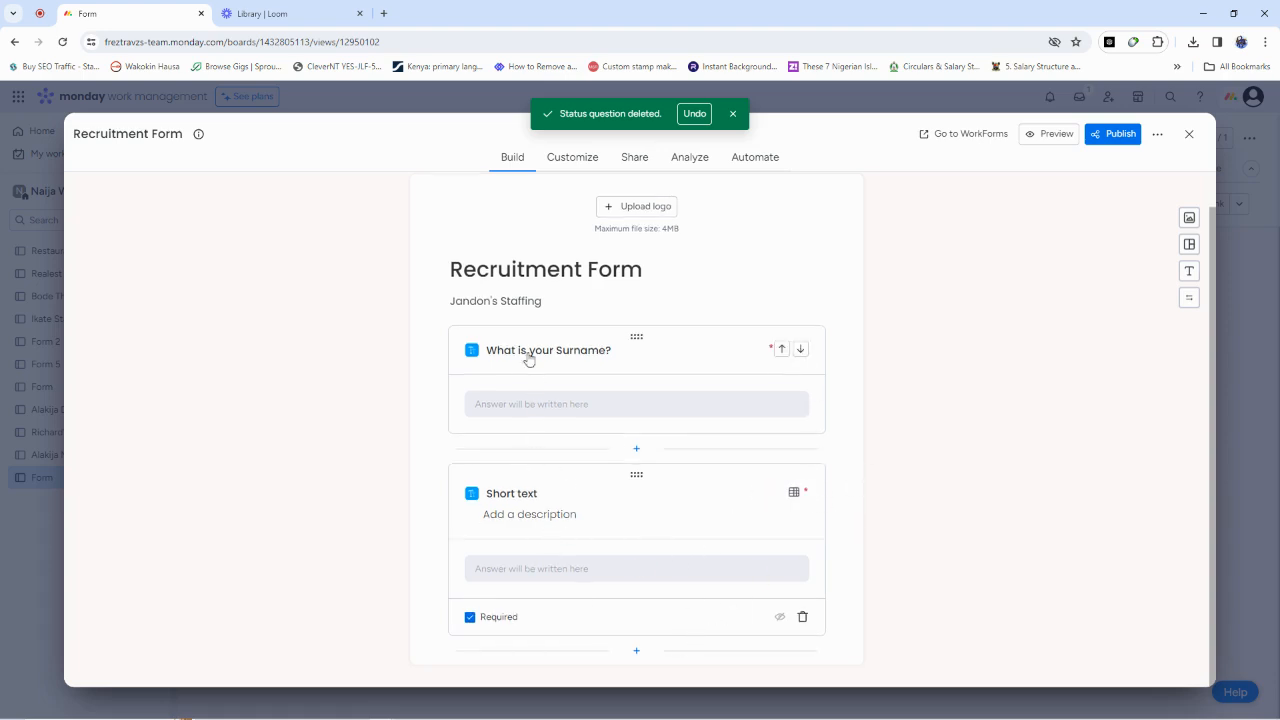
pyautogui.click(531, 492)
pyautogui.tripleClick(531, 493)
pyautogui.write('W')
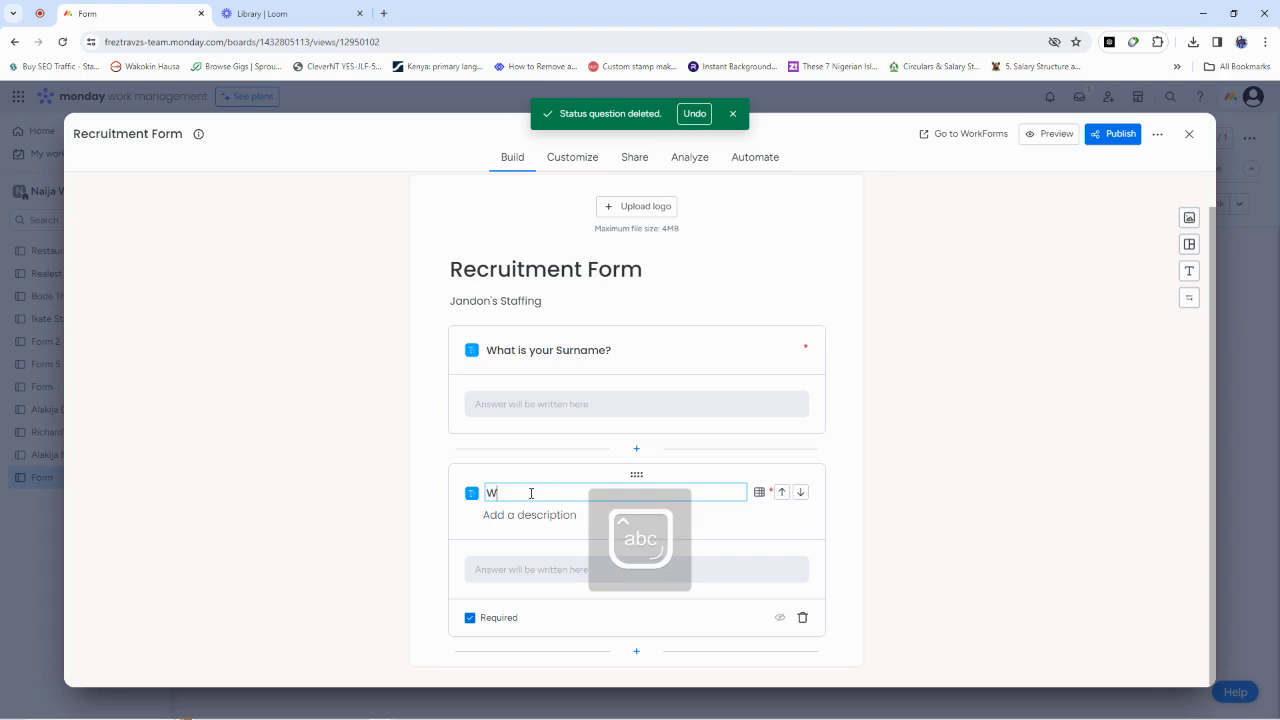
pyautogui.write('hatis yo')
pyautogui.write('ur Giv')
pyautogui.write('en Name')
pyautogui.write('s')
pyautogui.click(525, 493)
pyautogui.press('BackSpace')
pyautogui.press('BackSpace')
pyautogui.write('are')
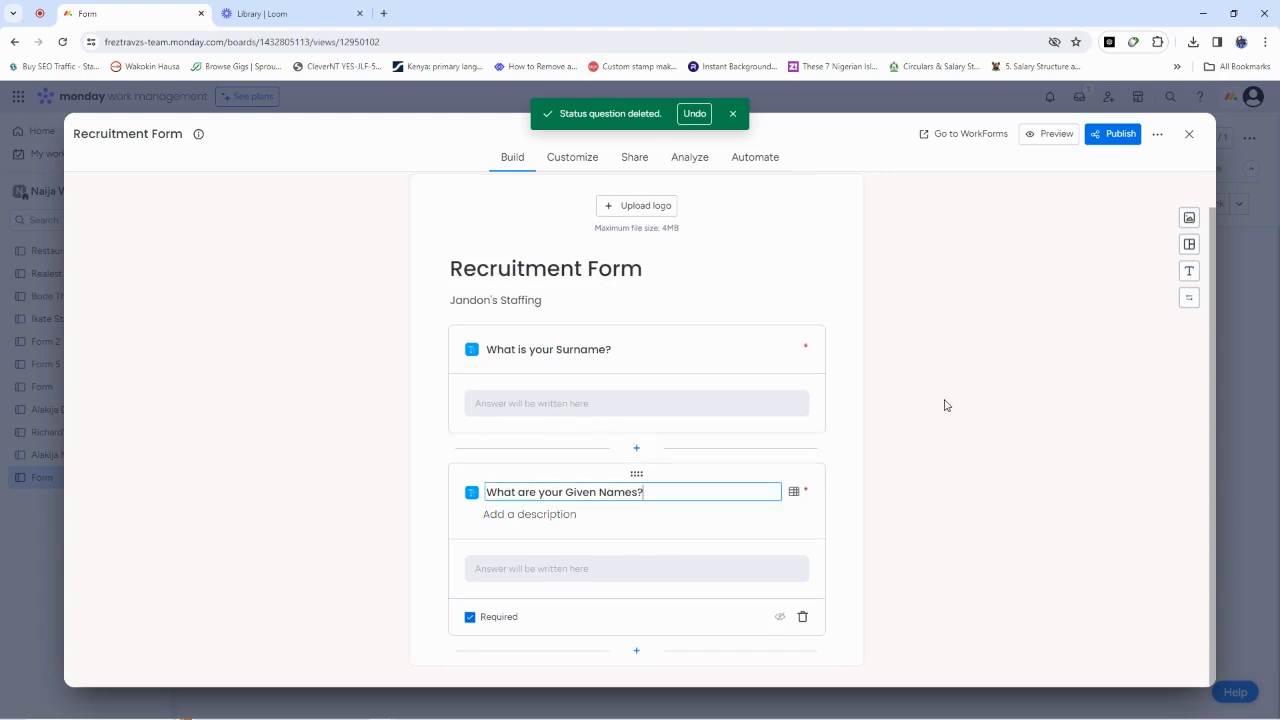
# - Add a required email question reading "What is your email address?" below the given names question
pyautogui.click(634, 652)
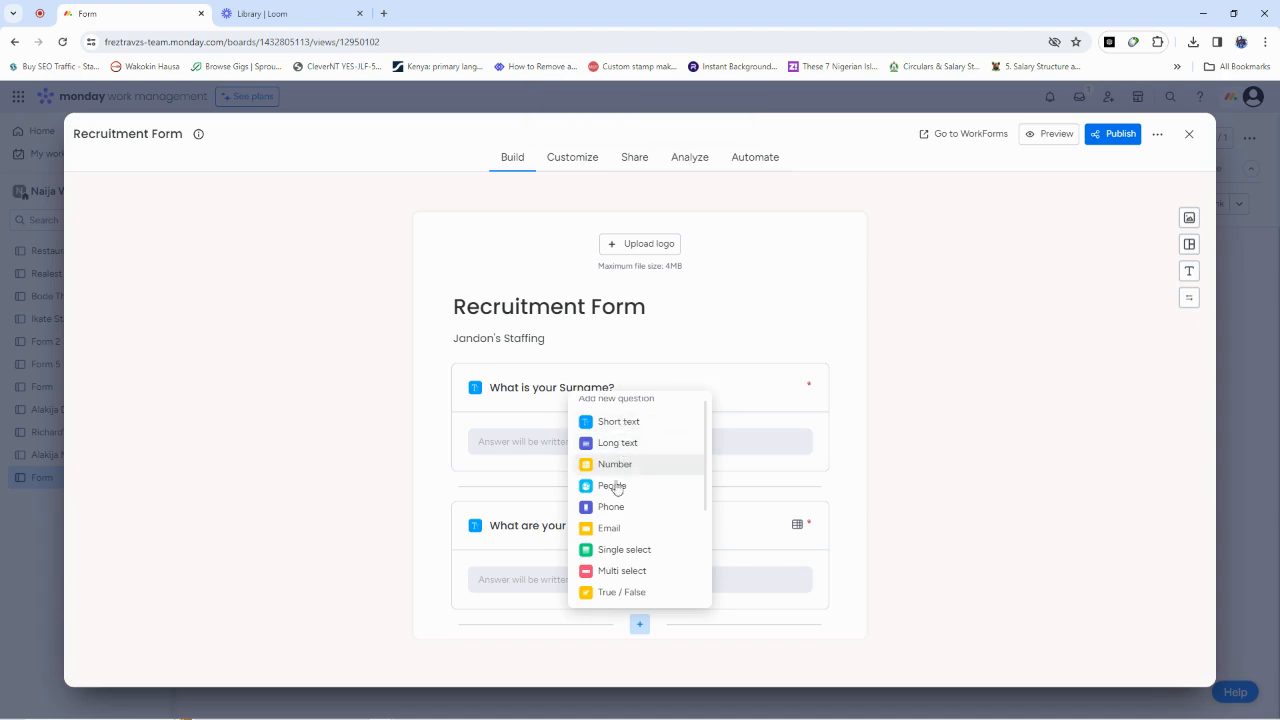
pyautogui.click(613, 533)
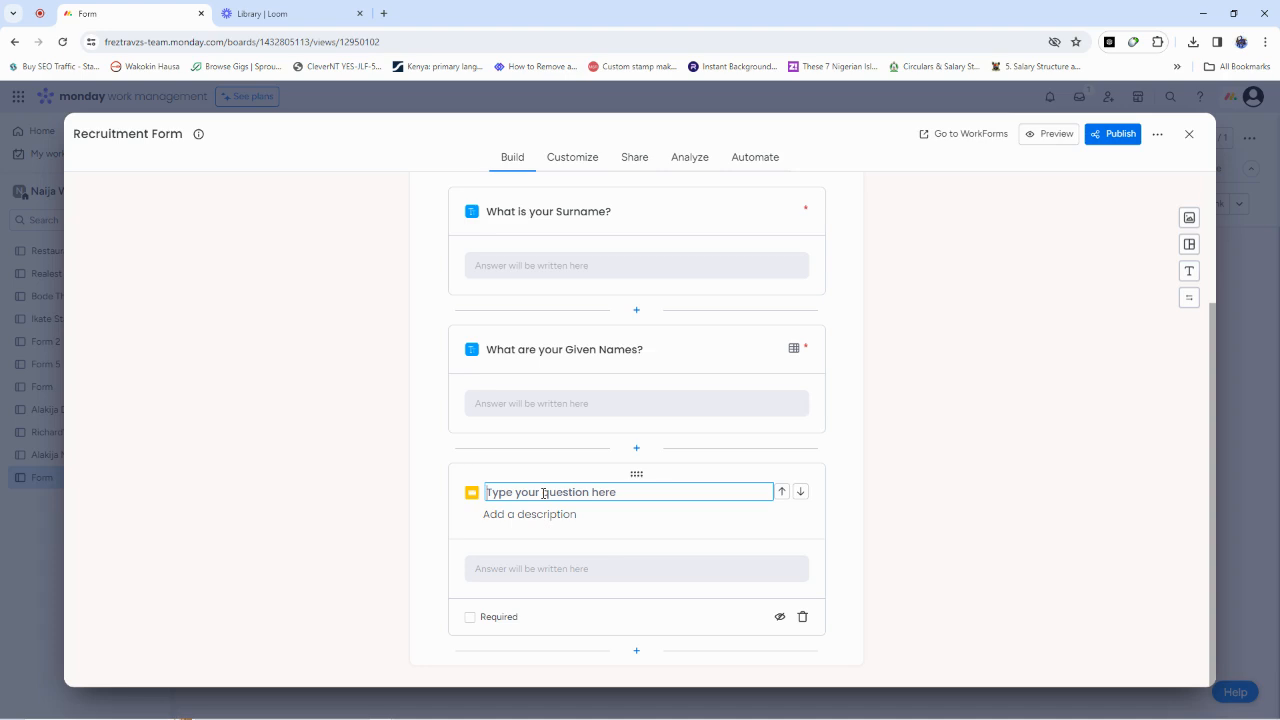
pyautogui.write('What is y')
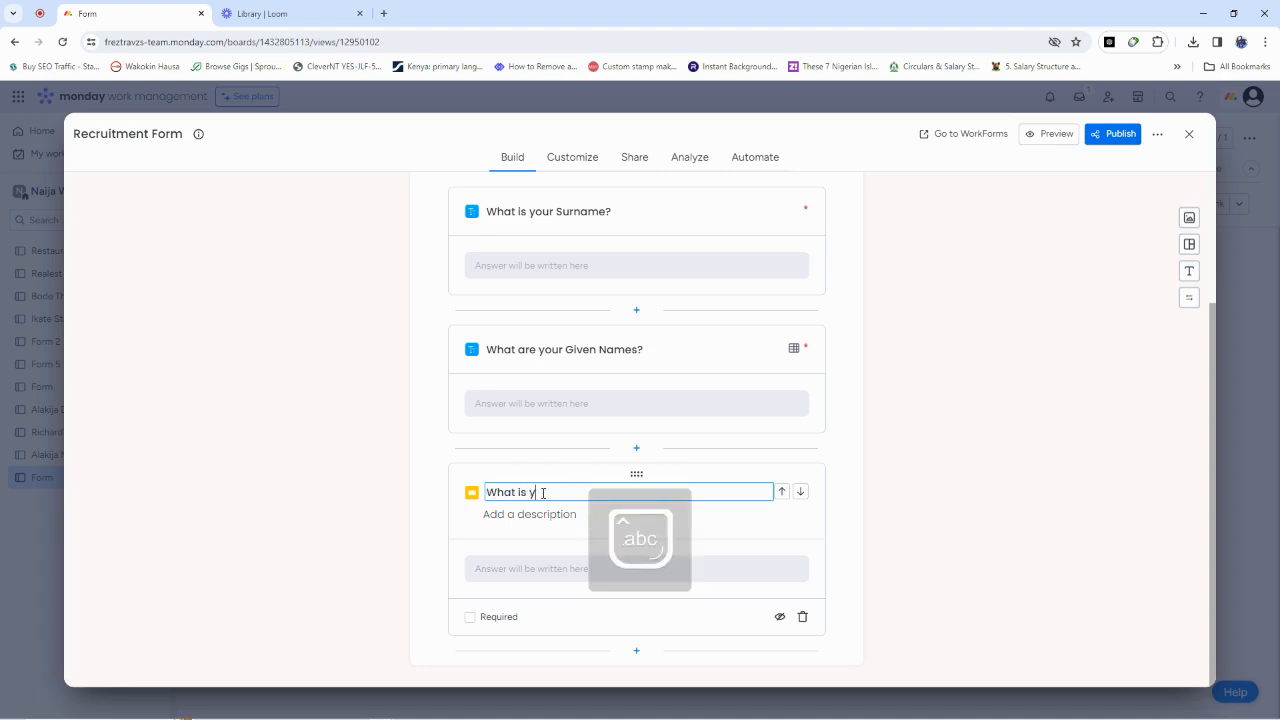
pyautogui.write('our email address?')
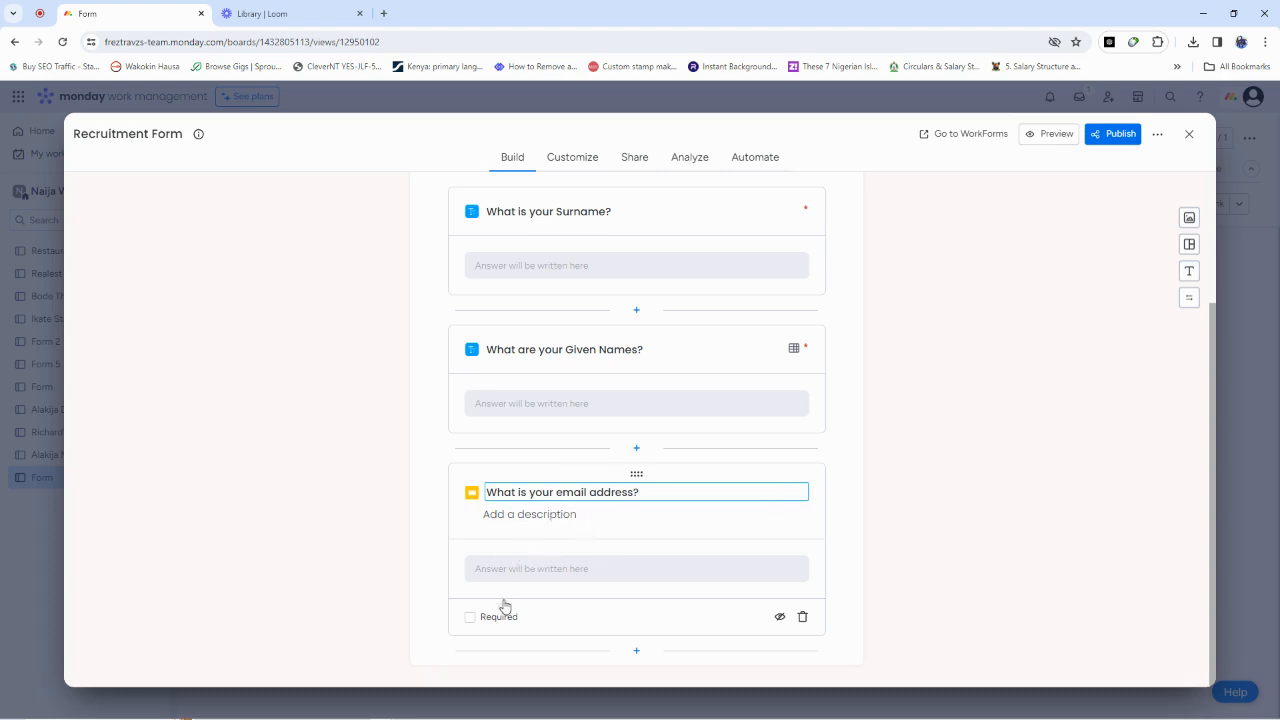
pyautogui.click(470, 616)
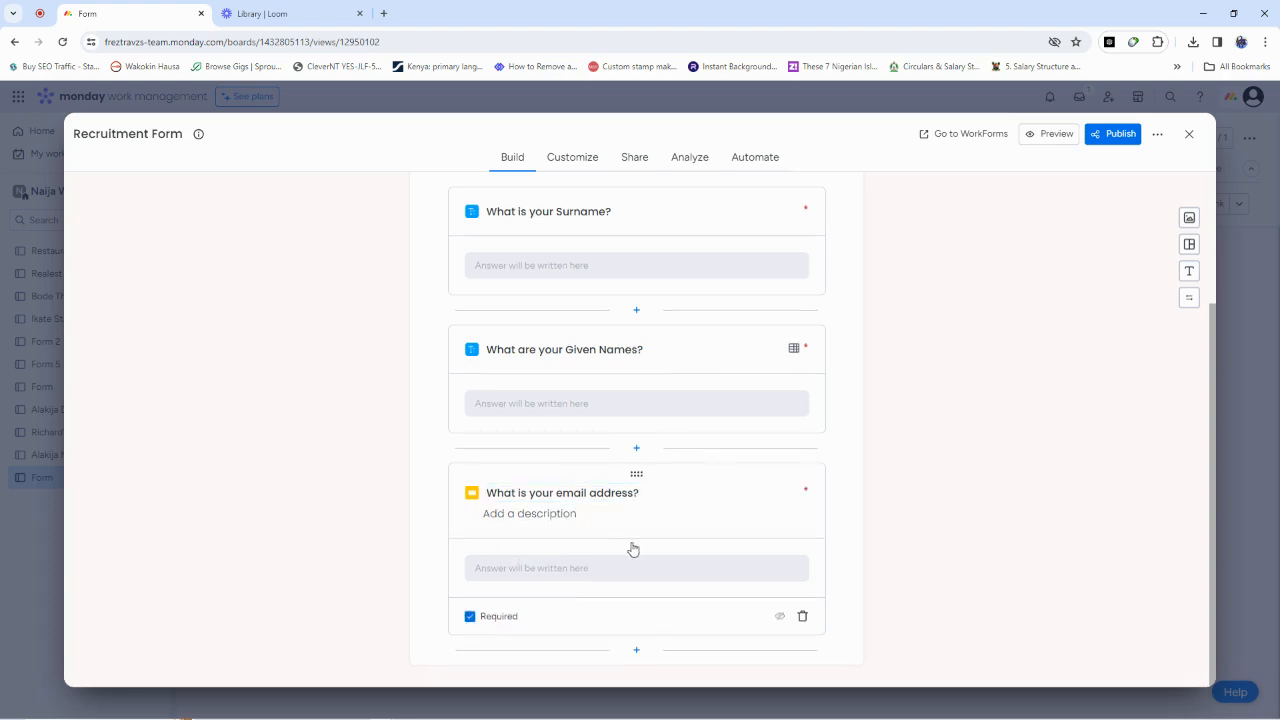
# - Add a required phone question reading "What is your Mobile Number?" below the email question
pyautogui.click(637, 652)
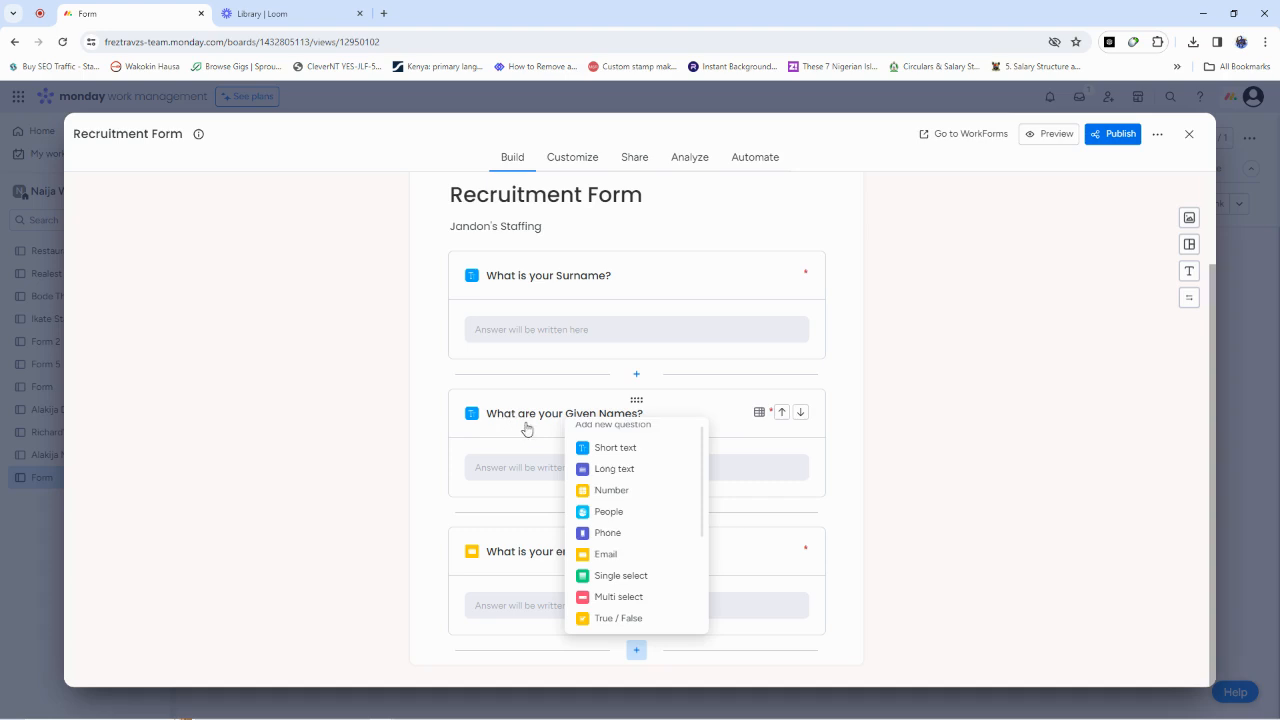
pyautogui.click(610, 532)
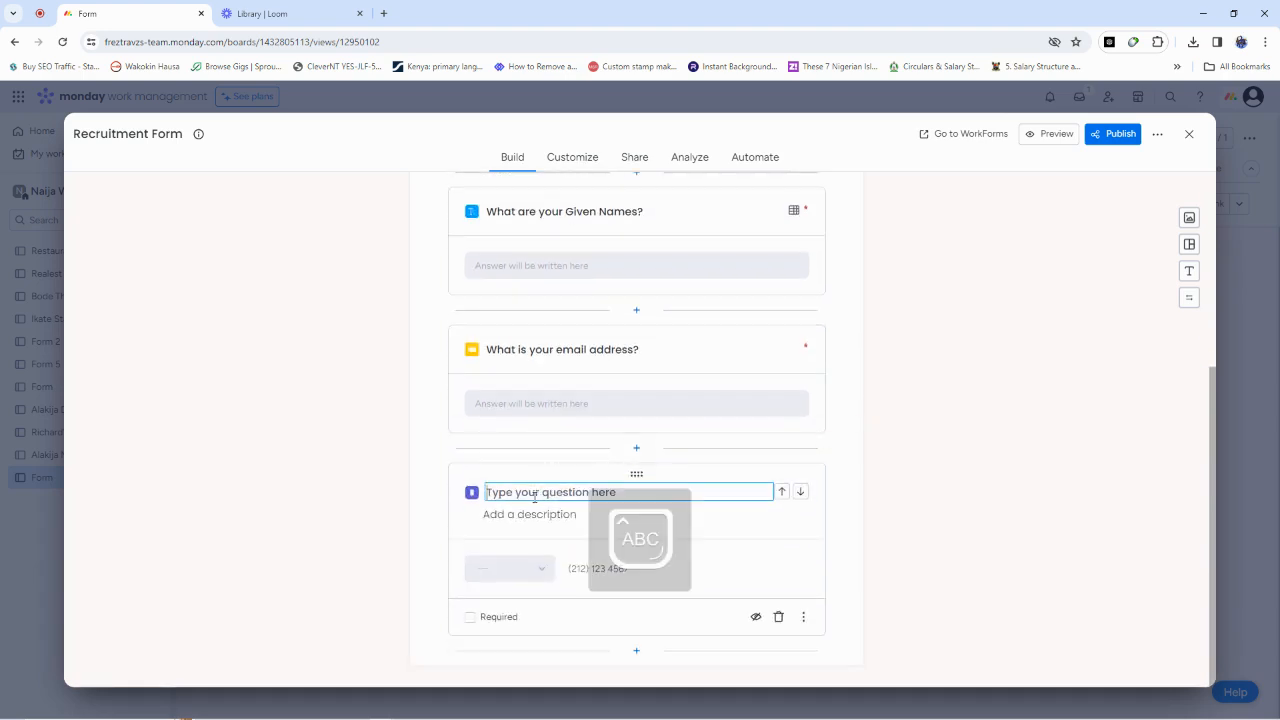
pyautogui.write('What is')
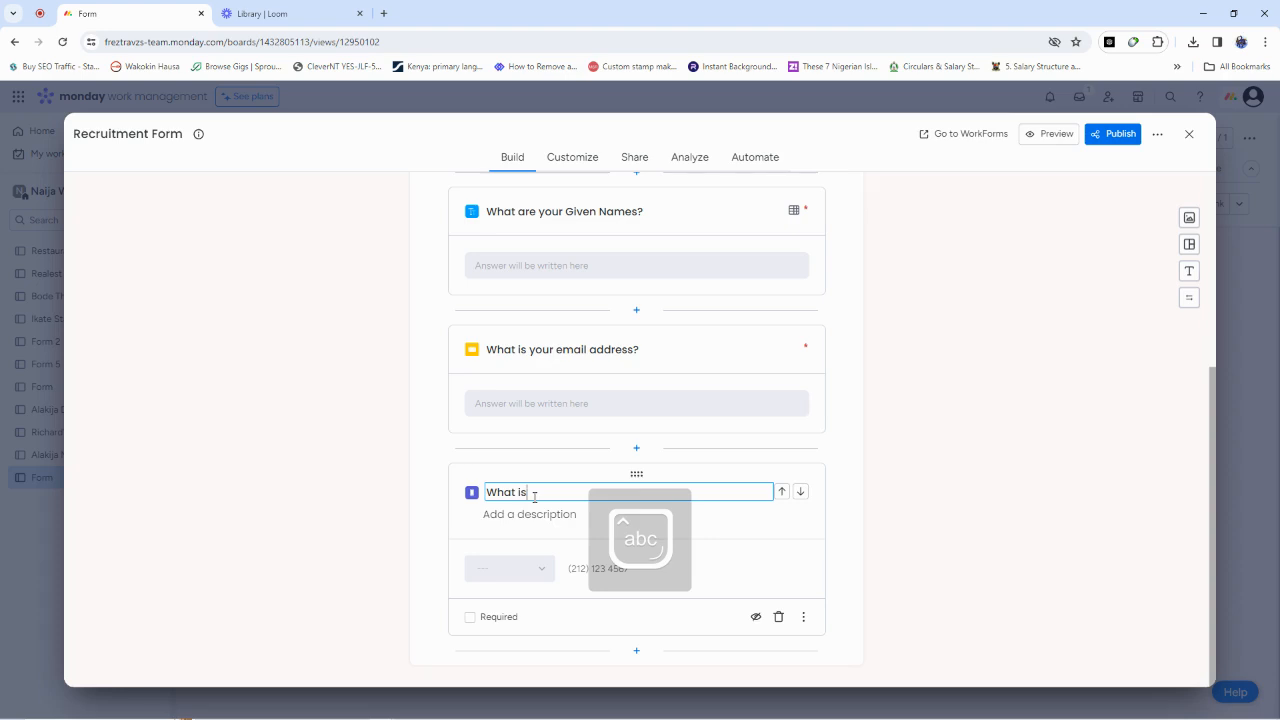
pyautogui.write(' your Mobile Number?')
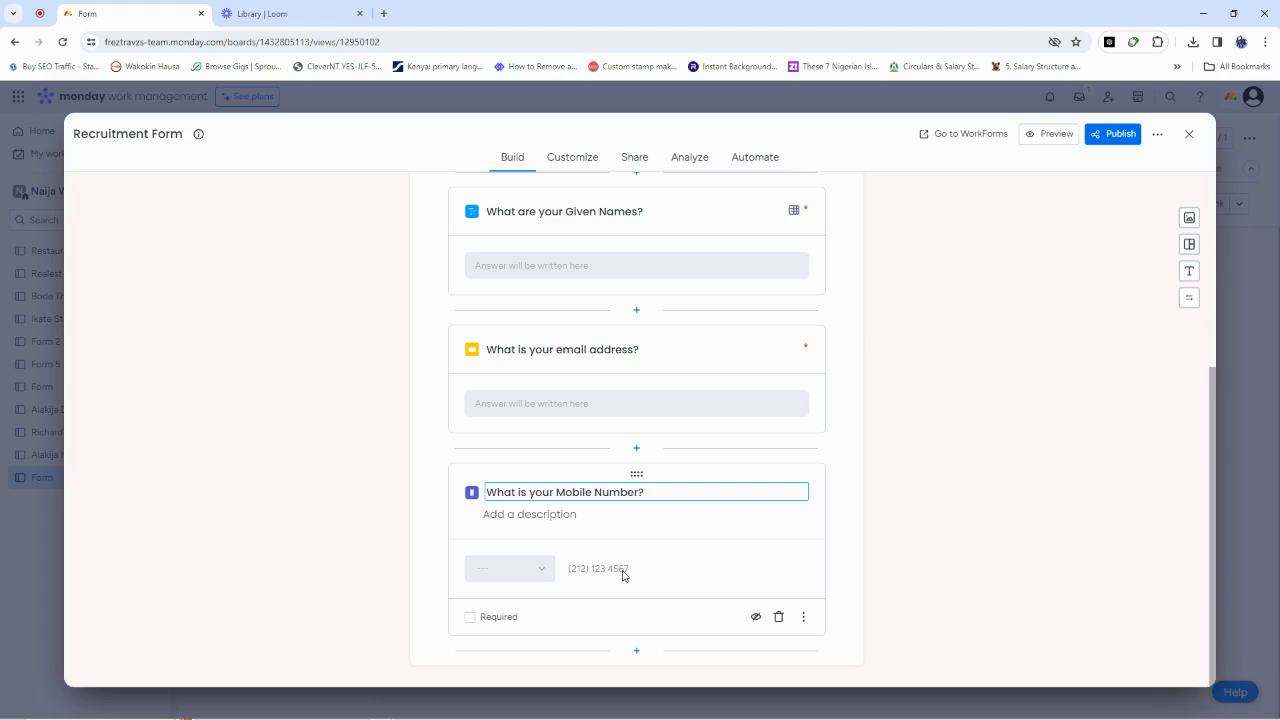
pyautogui.click(470, 617)
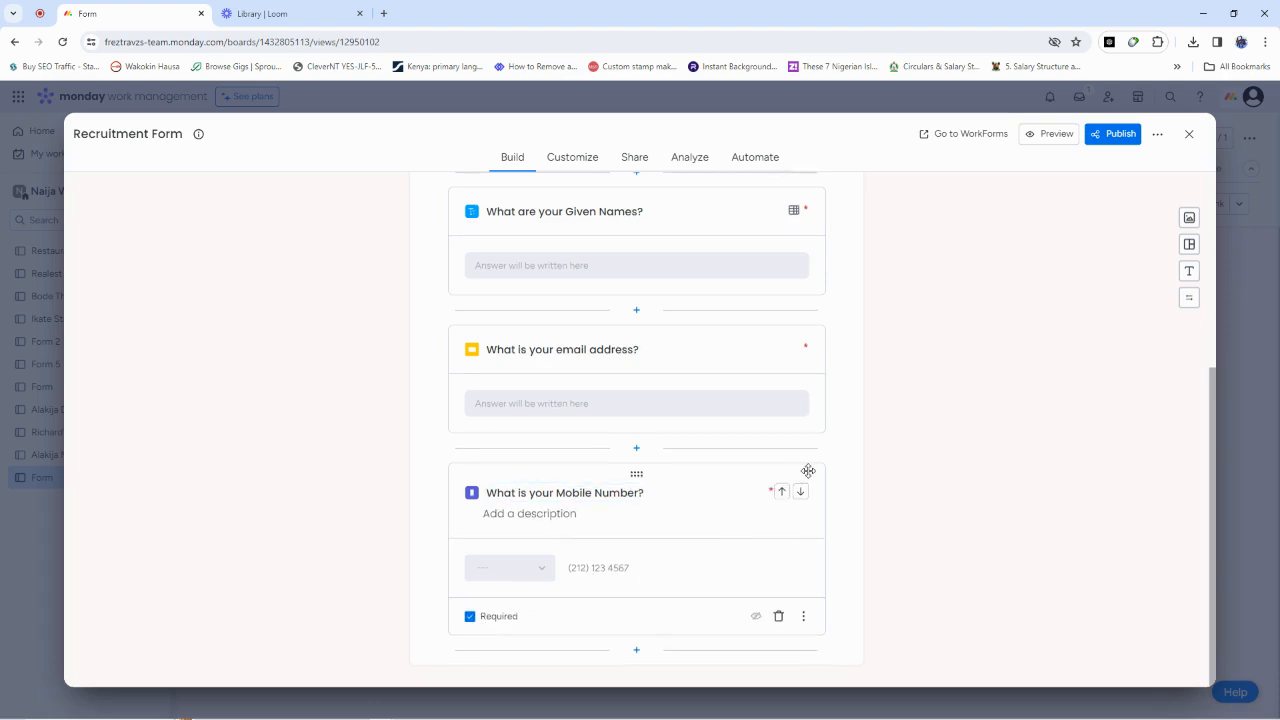
# - Add a single select question titled "Level of Education" below the mobile number question
pyautogui.click(636, 651)
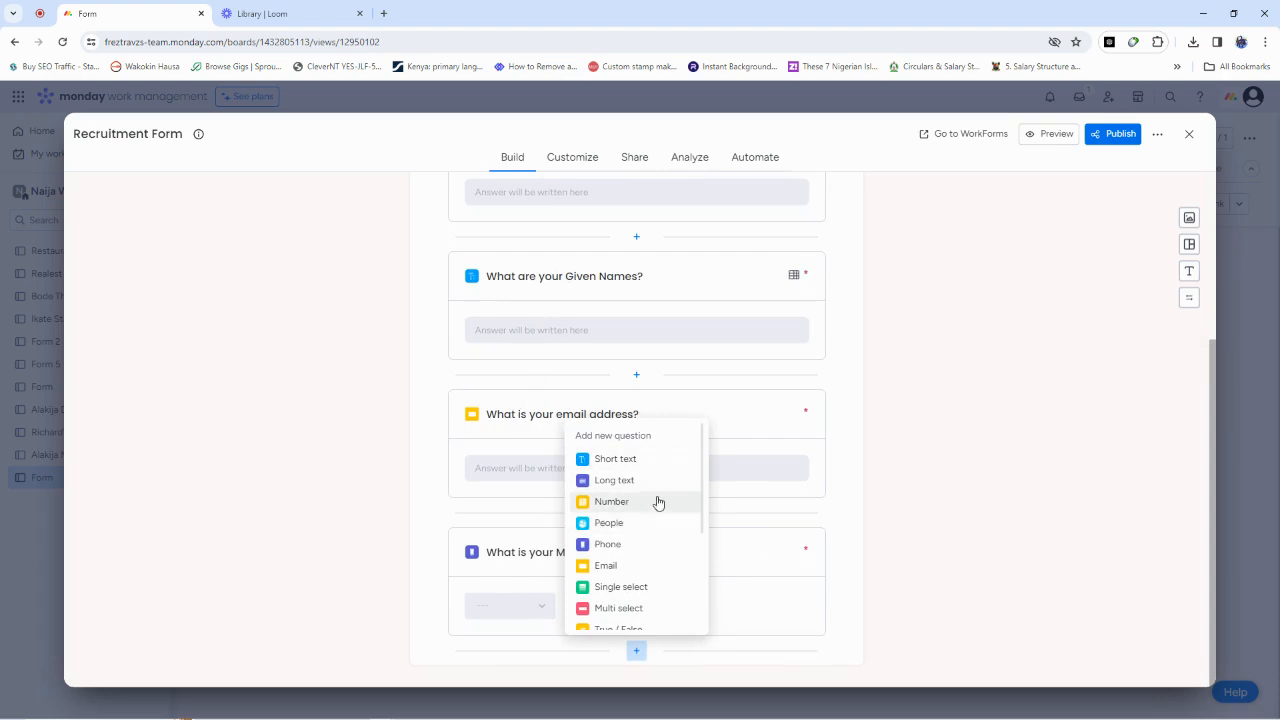
pyautogui.scroll(-1, 658, 502)
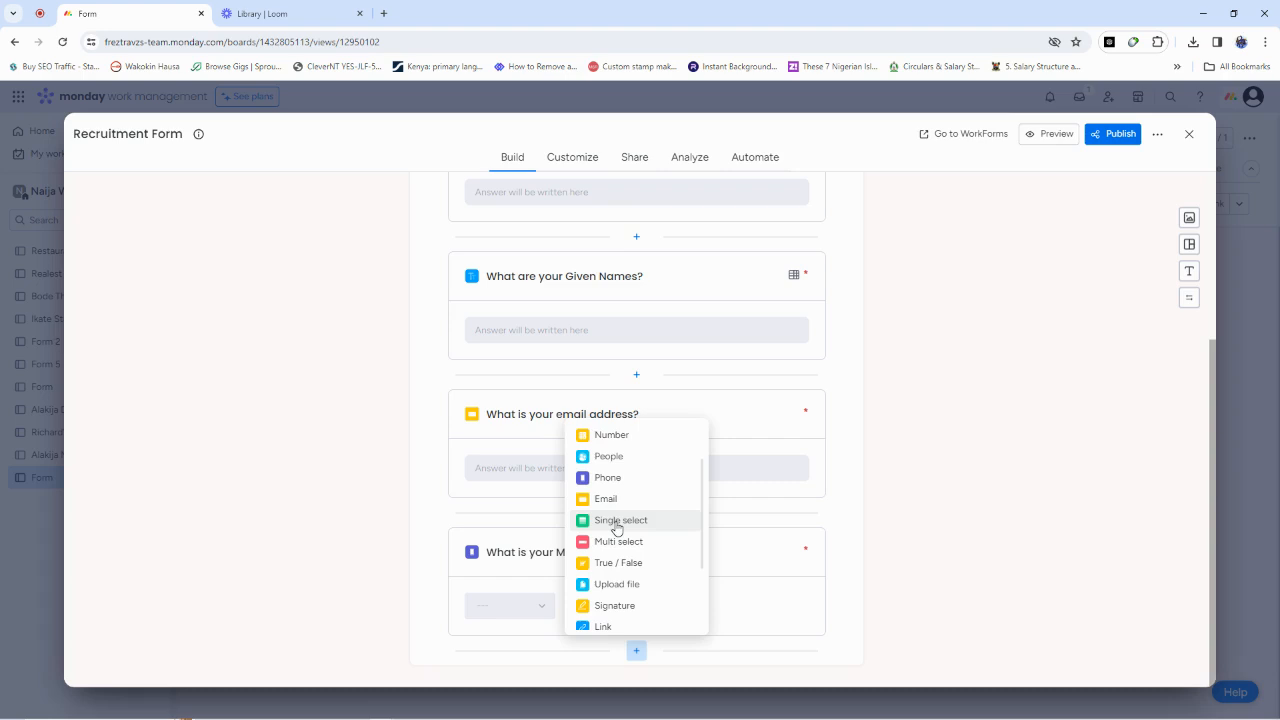
pyautogui.click(616, 524)
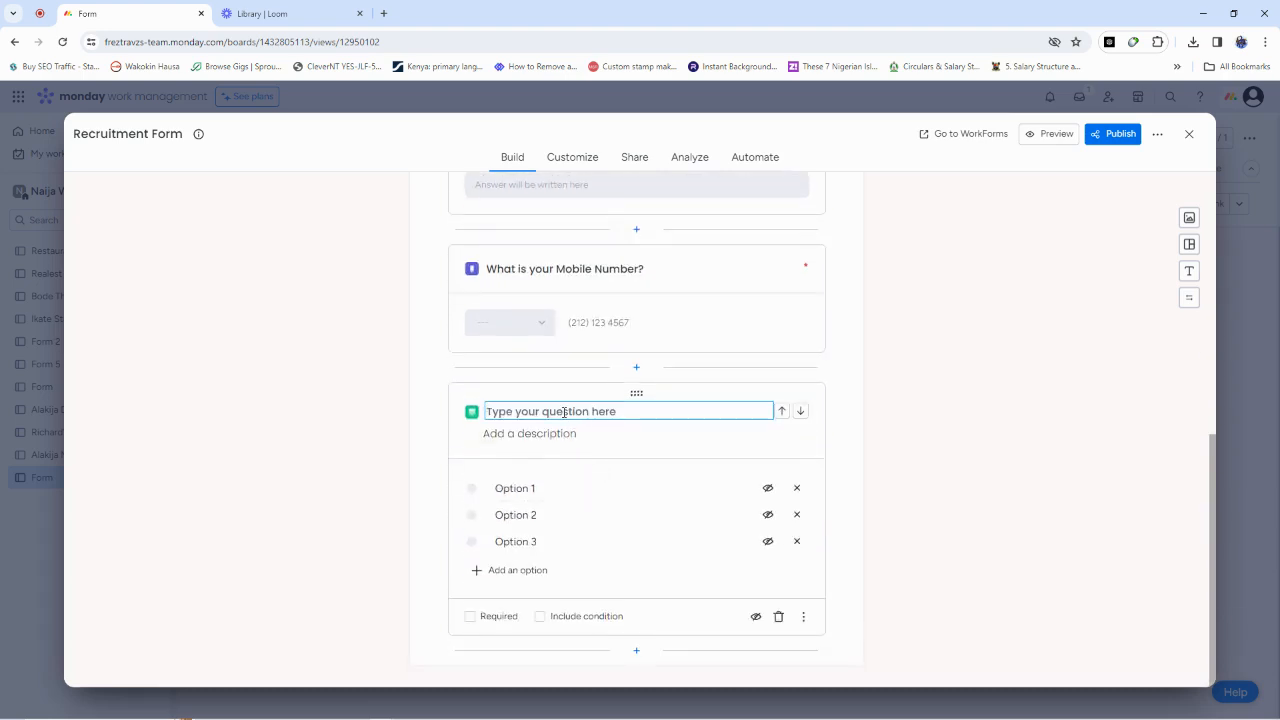
pyautogui.write('Level of Education')
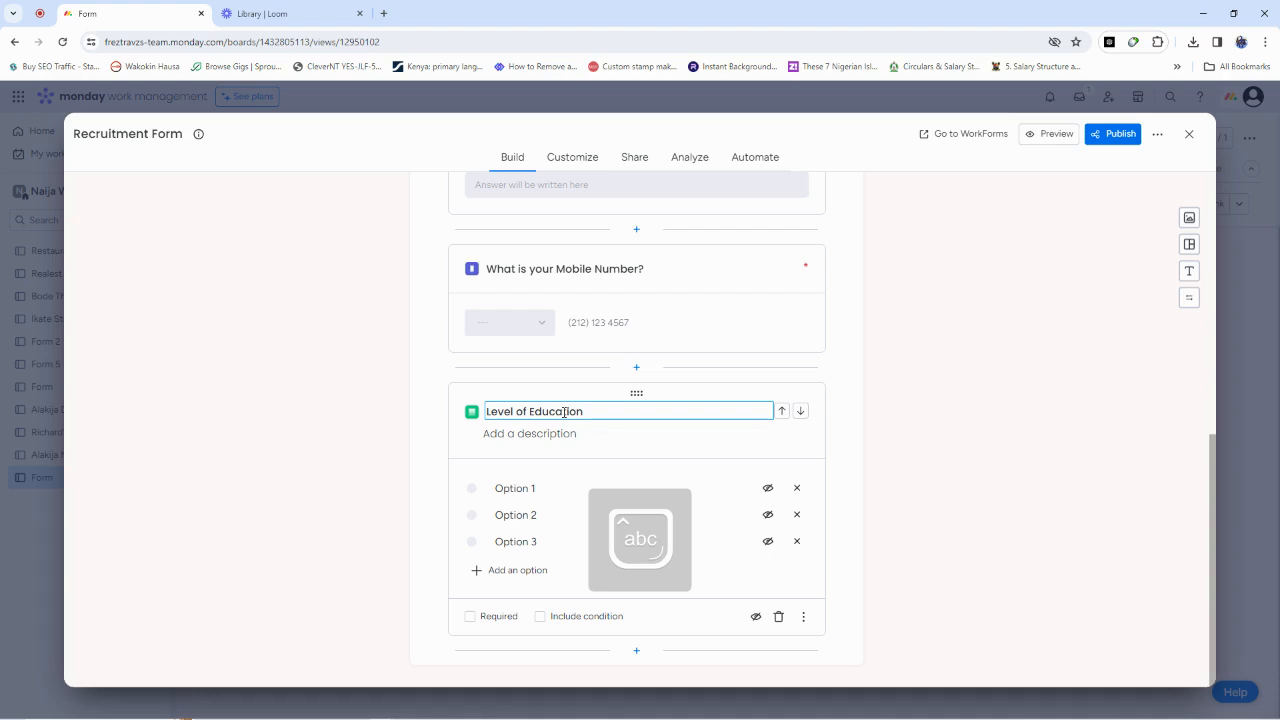
# - Rename the first Level of Education option as "O'Level"
pyautogui.click(523, 488)
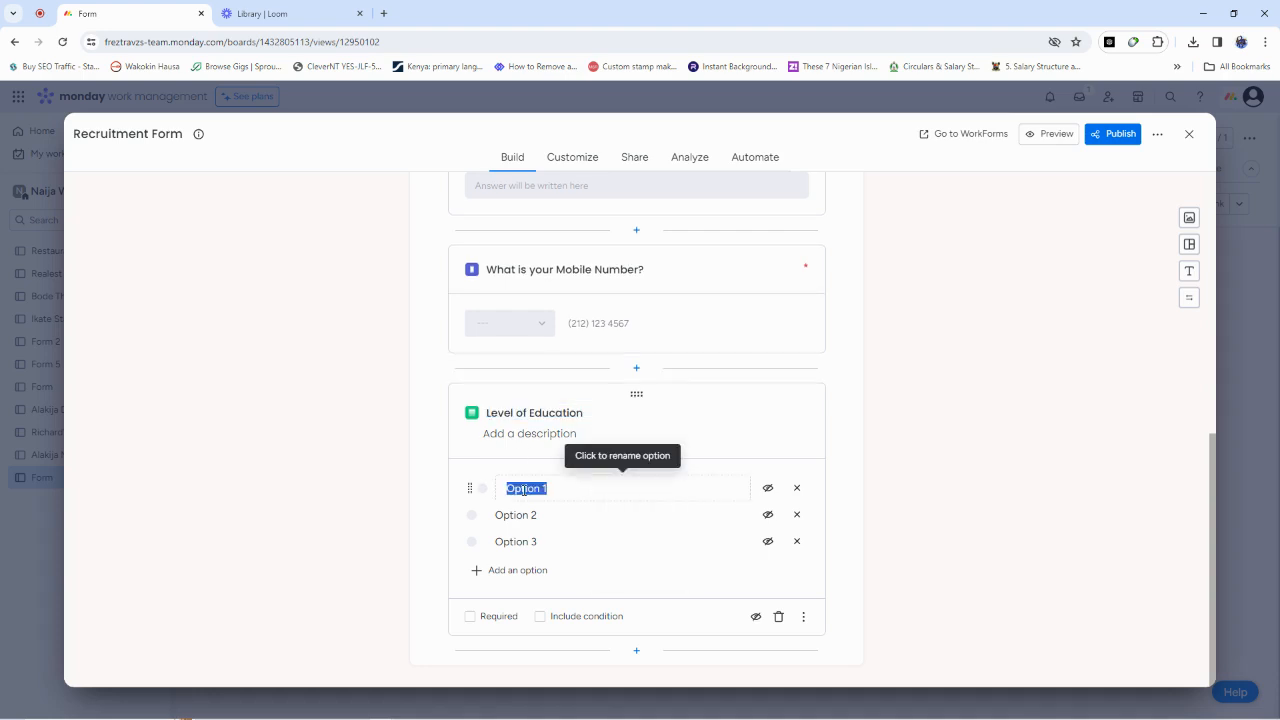
pyautogui.write('O')
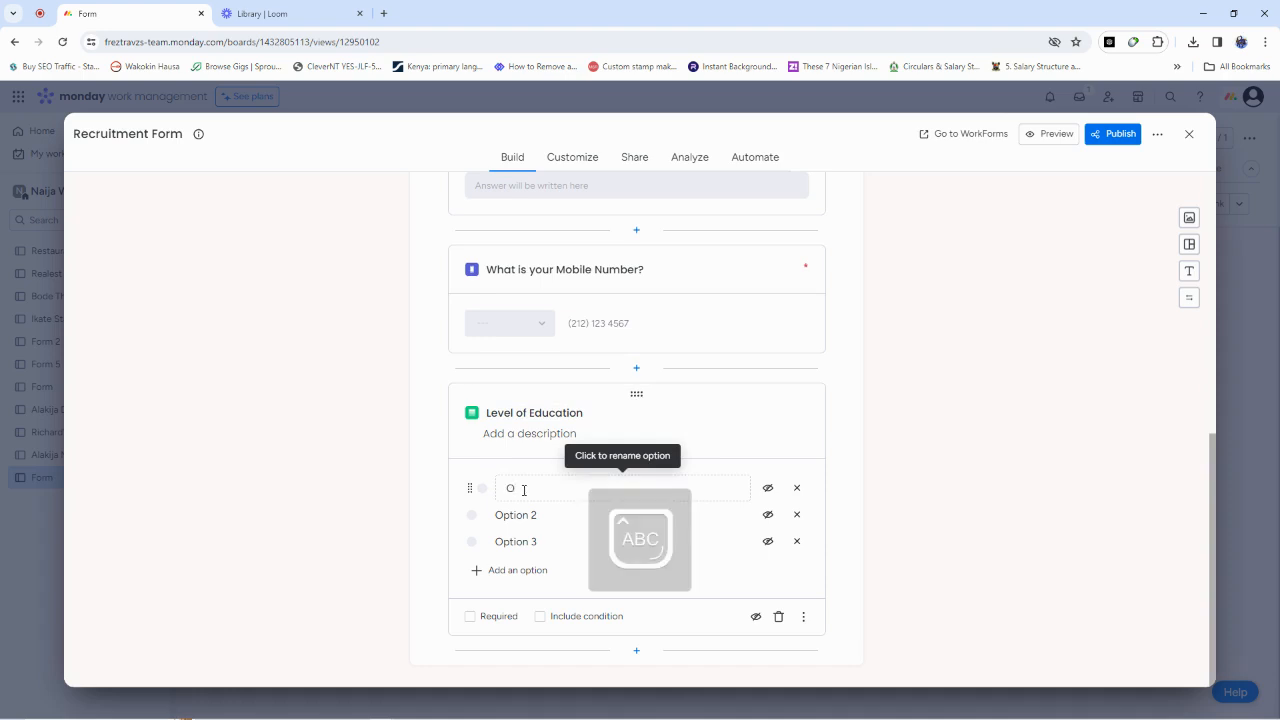
pyautogui.write("'level")
pyautogui.press('BackSpace')
pyautogui.press('BackSpace')
pyautogui.press('BackSpace')
pyautogui.press('BackSpace')
pyautogui.press('capslock')
pyautogui.write('Level')
# - Rename the second Level of Education option as "National Diploma" and the third as "Bsc/HND"
pyautogui.click(528, 515)
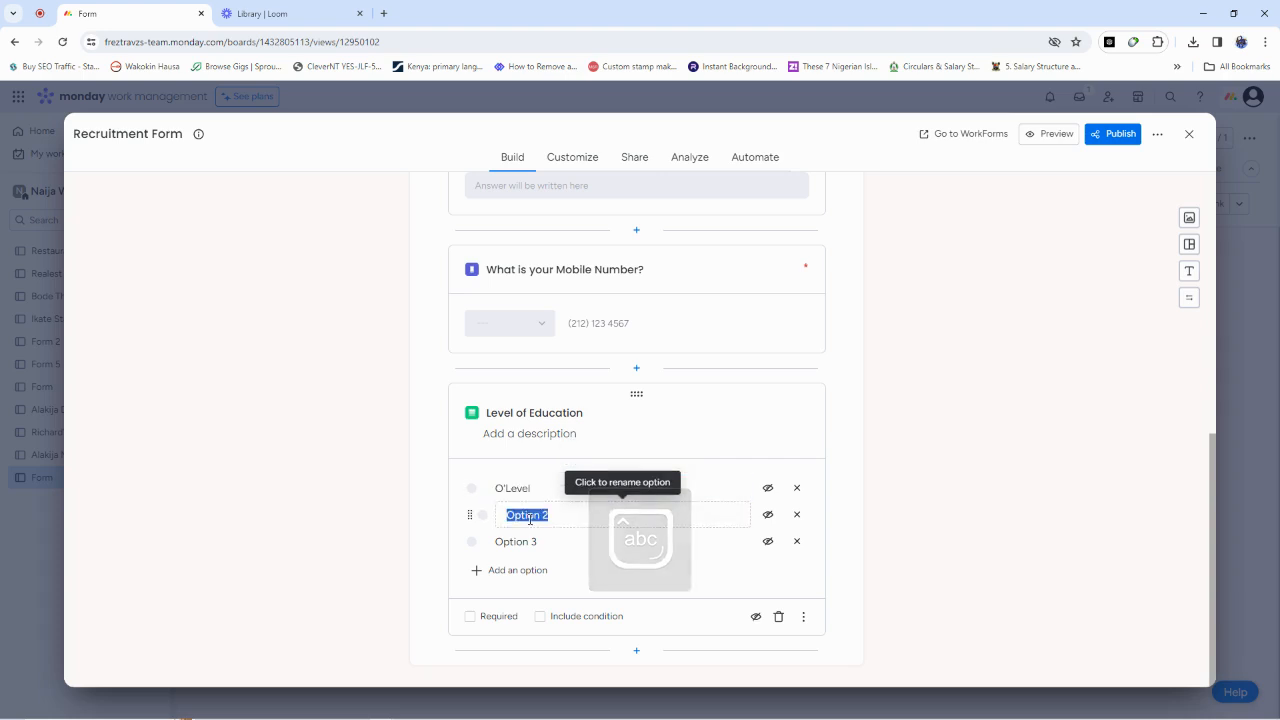
pyautogui.write('National')
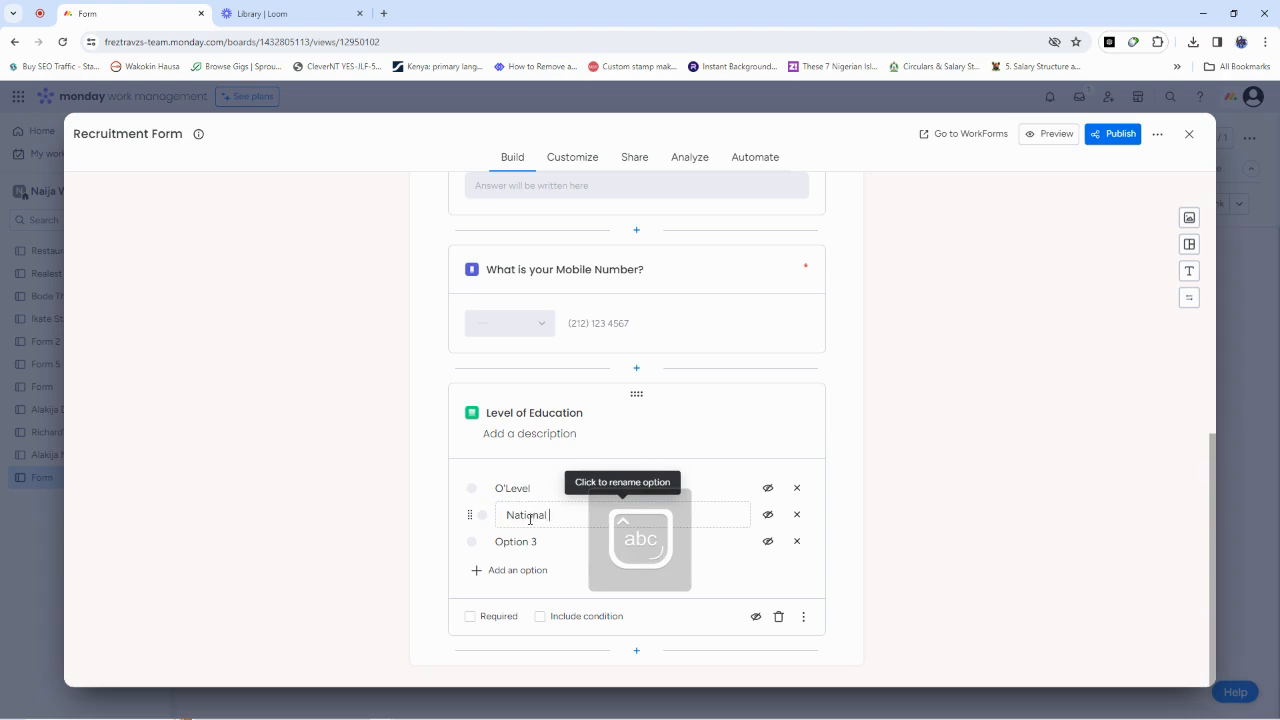
pyautogui.write(' Diploma')
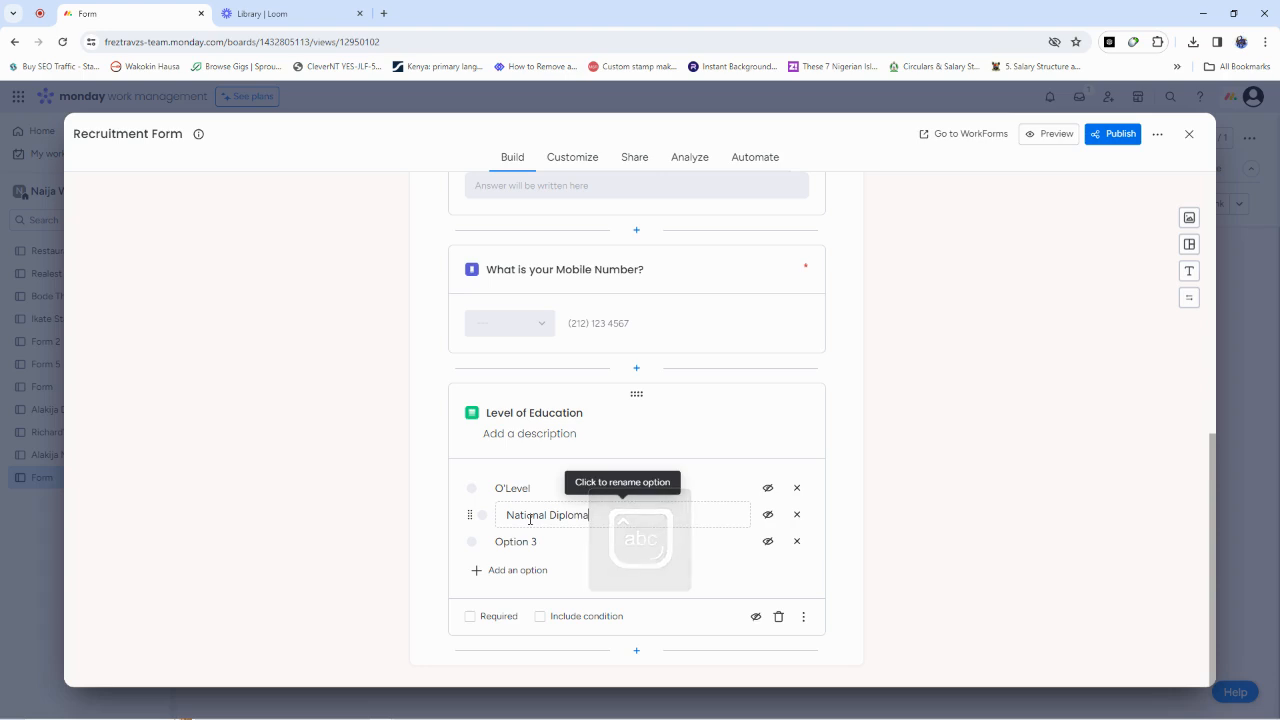
pyautogui.click(533, 546)
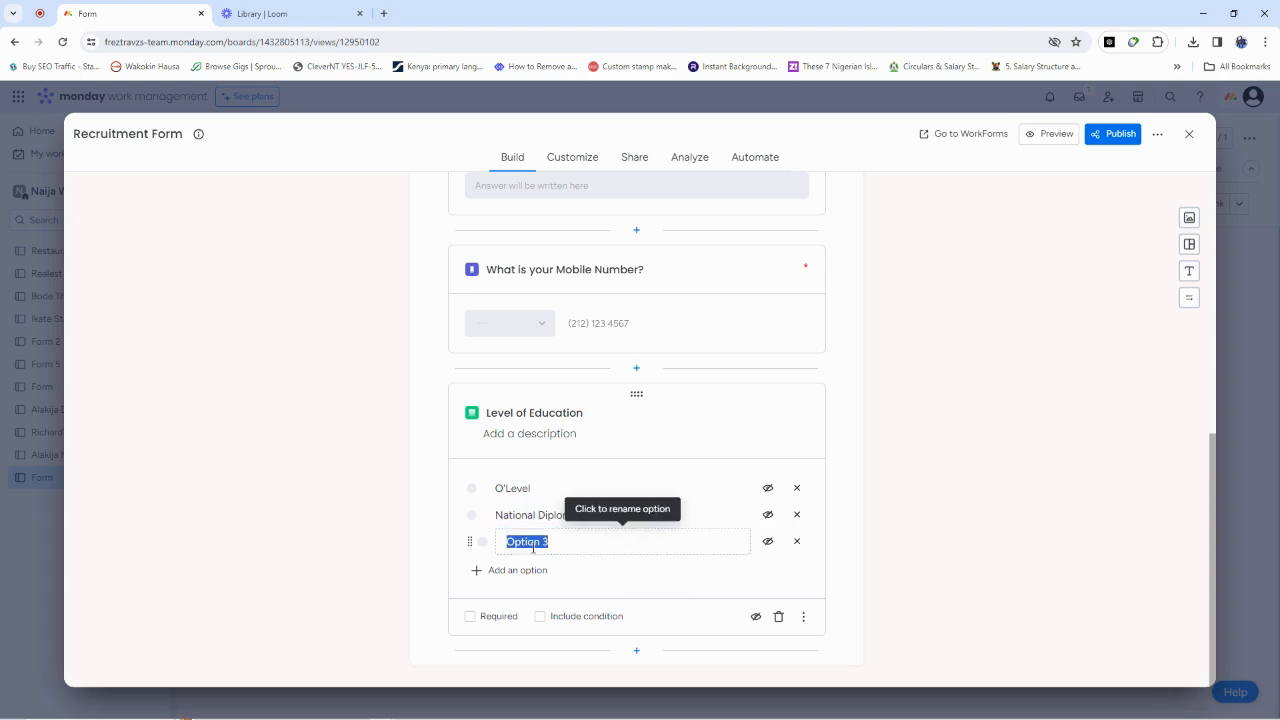
pyautogui.write('B')
pyautogui.press('capslock')
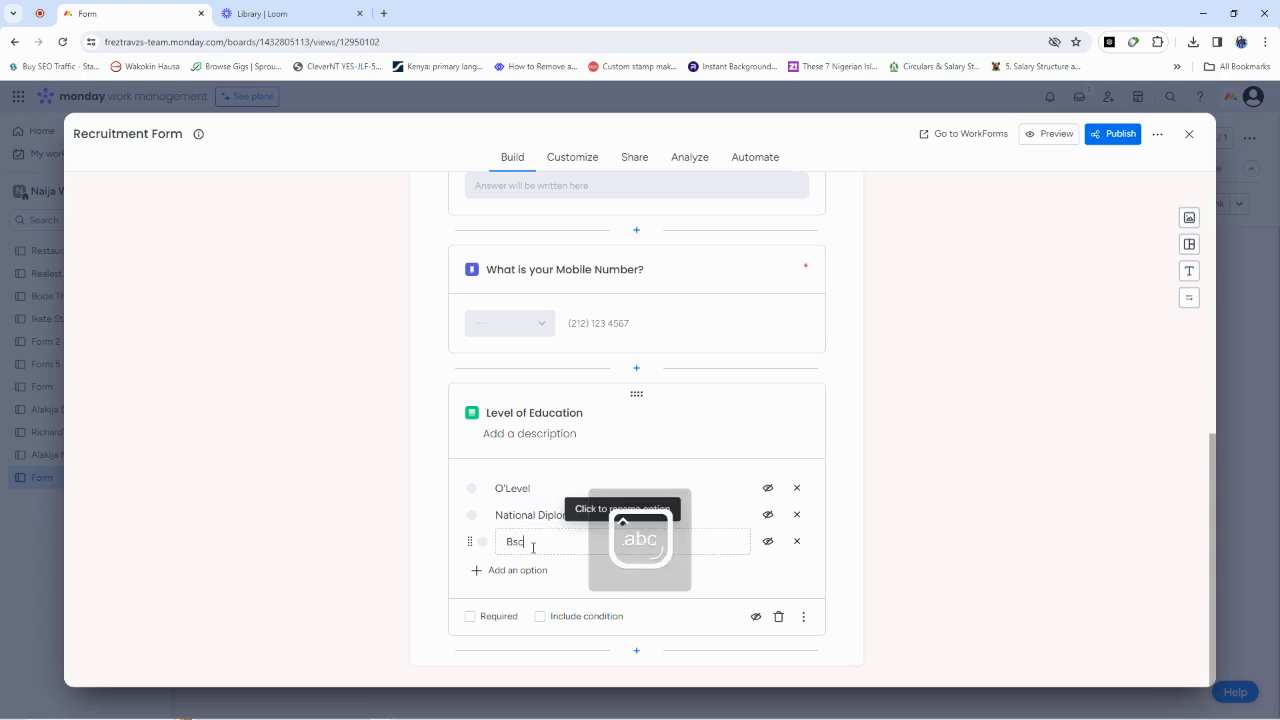
pyautogui.write('sc/')
pyautogui.press('capslock')
pyautogui.write('HND')
# - Add a fourth option named "MSc" to the Level of Education question
pyautogui.click(531, 569)
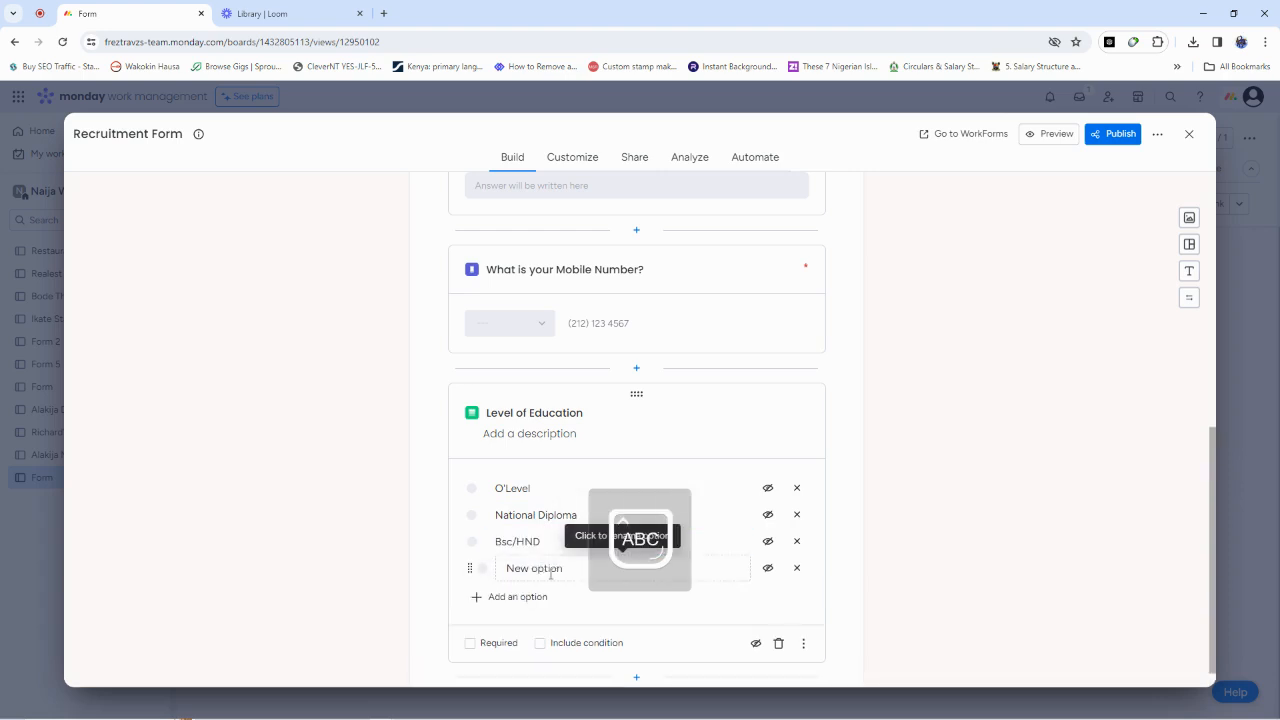
pyautogui.press('capslock')
pyautogui.write('m')
pyautogui.press('capslock')
pyautogui.press('capslock')
pyautogui.write('m')
pyautogui.press('capslock')
pyautogui.press('BackSpace')
pyautogui.write('MS')
pyautogui.press('capslock')
pyautogui.write('c')
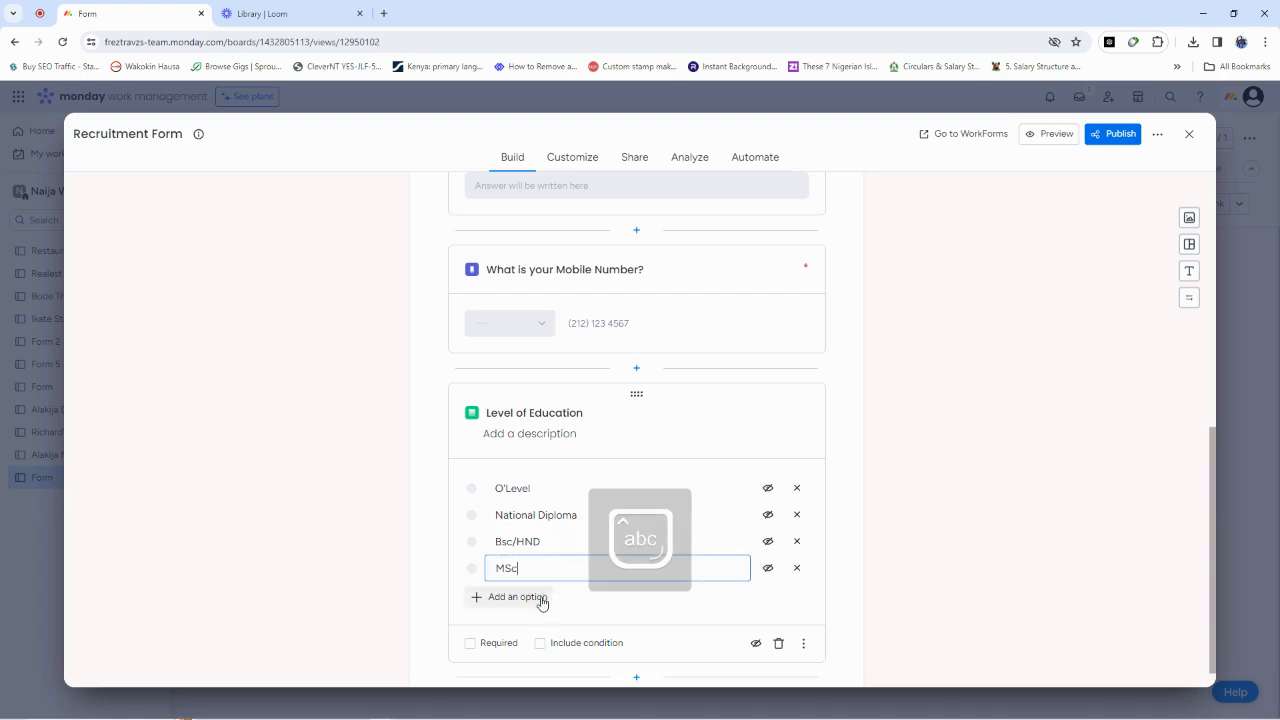
# - Add a fifth option named "PhD" to the Level of Education question and finish editing it
pyautogui.click(540, 597)
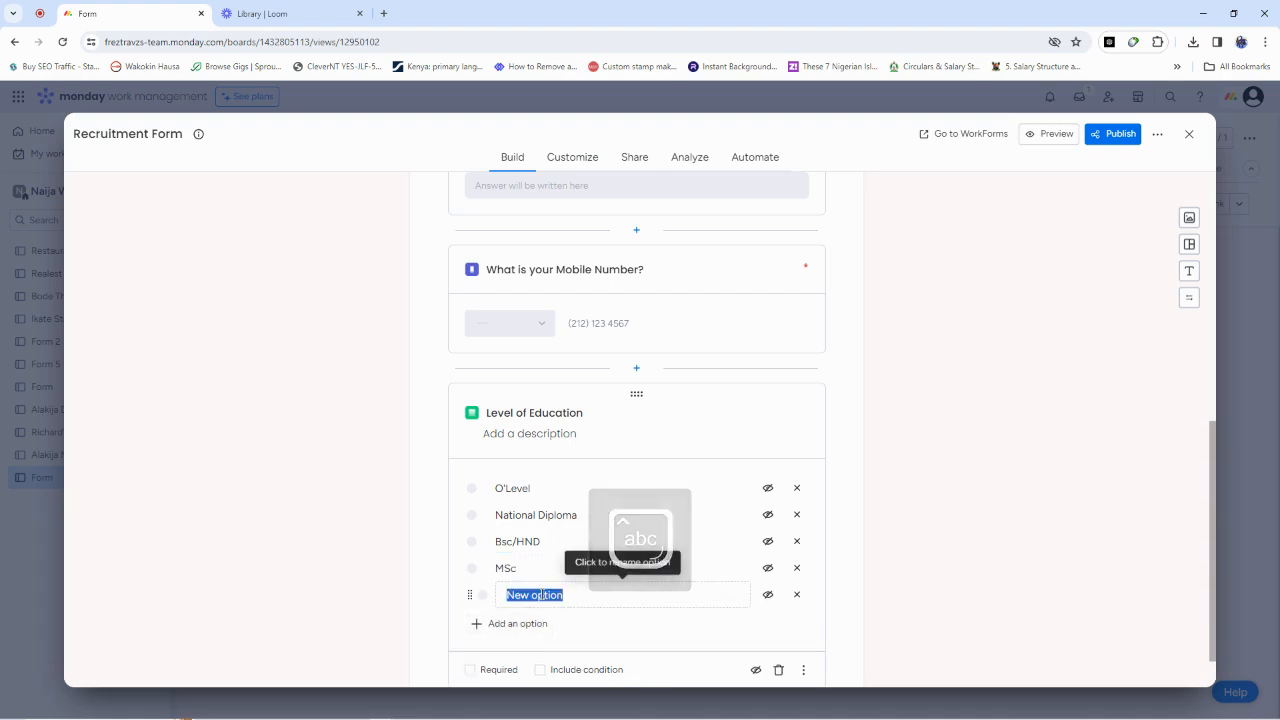
pyautogui.press('capslock')
pyautogui.write('PG')
pyautogui.press('capslock')
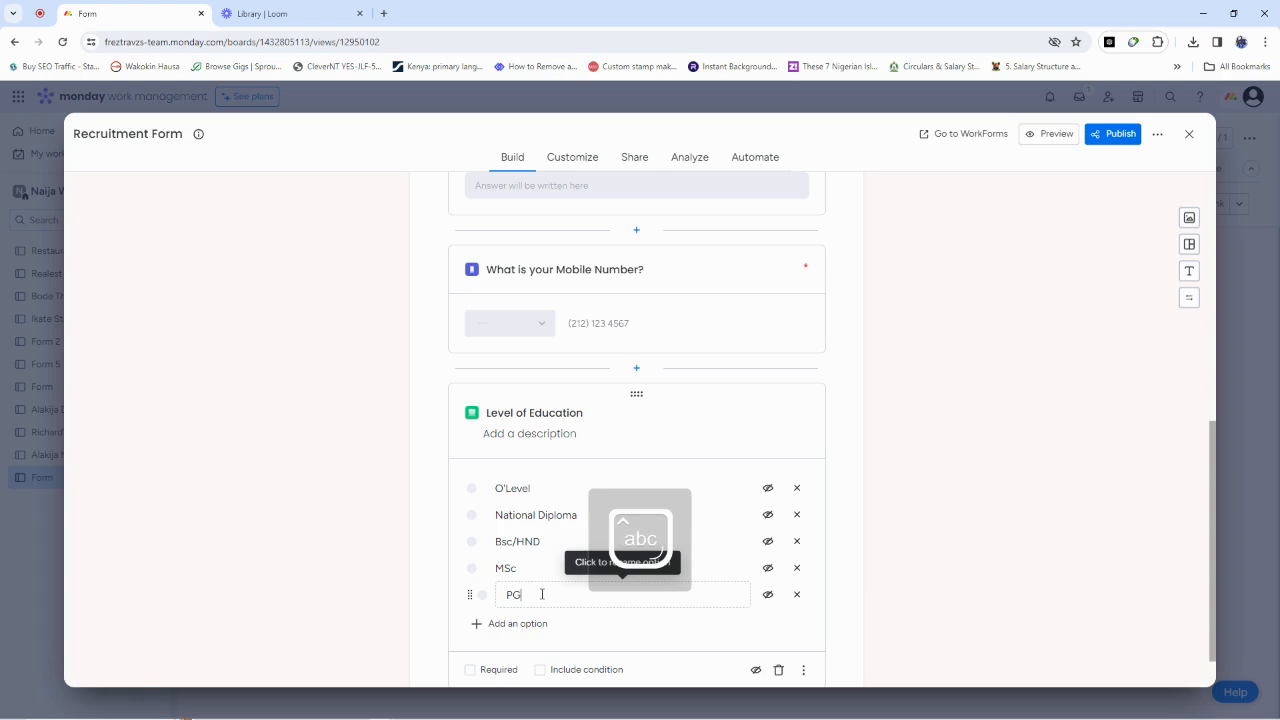
pyautogui.write('h')
pyautogui.press('capslock')
pyautogui.write('D')
pyautogui.scroll(-1, 911, 521)
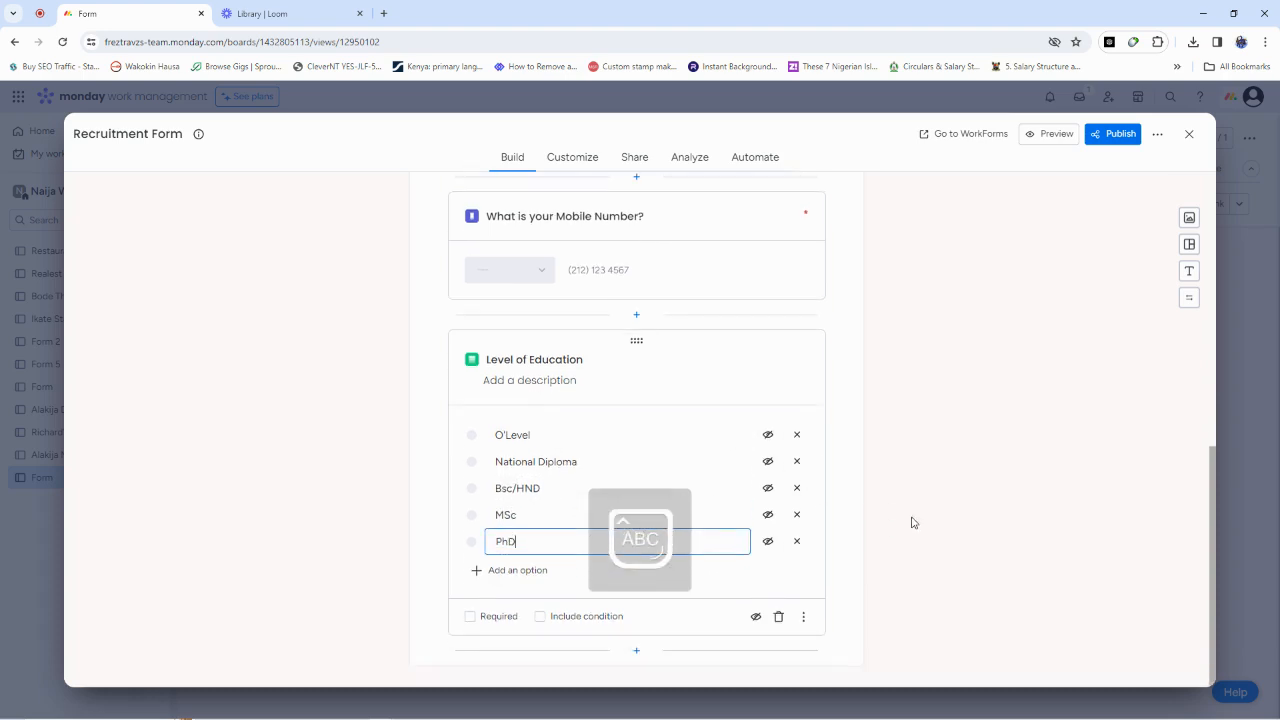
pyautogui.click(897, 497)
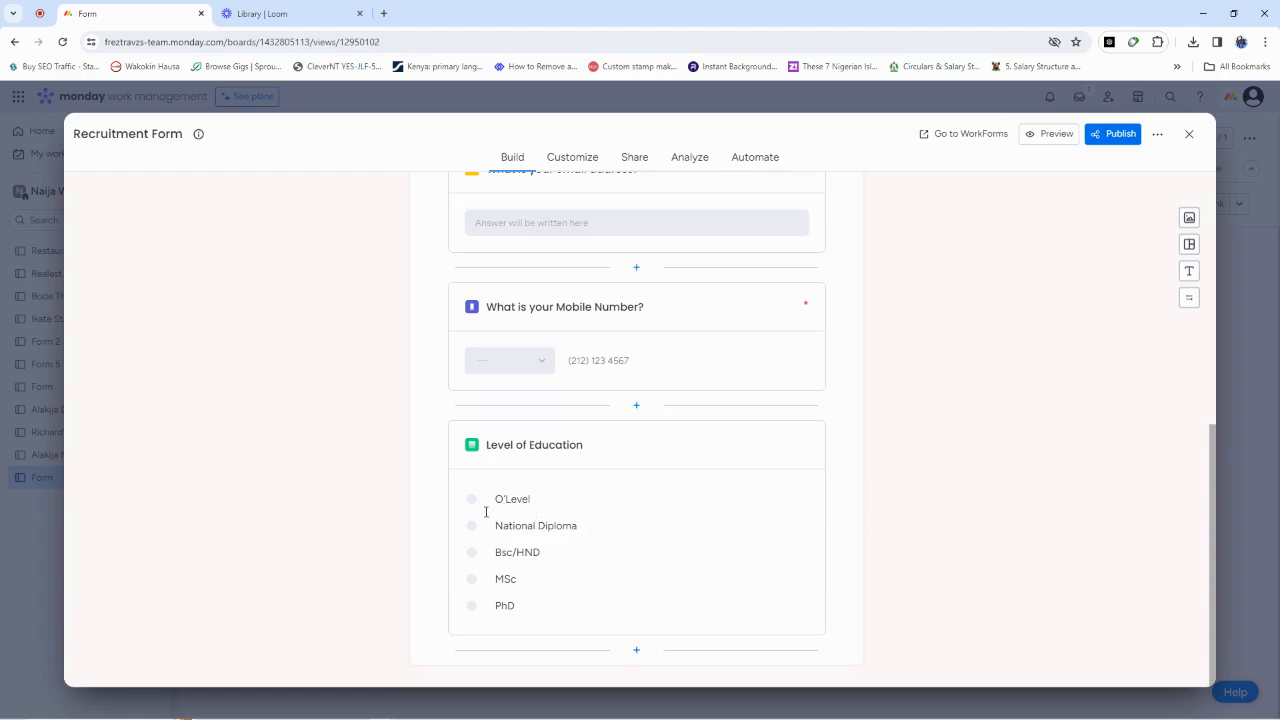
# - Add a multi select question below the Level of Education question
pyautogui.click(637, 653)
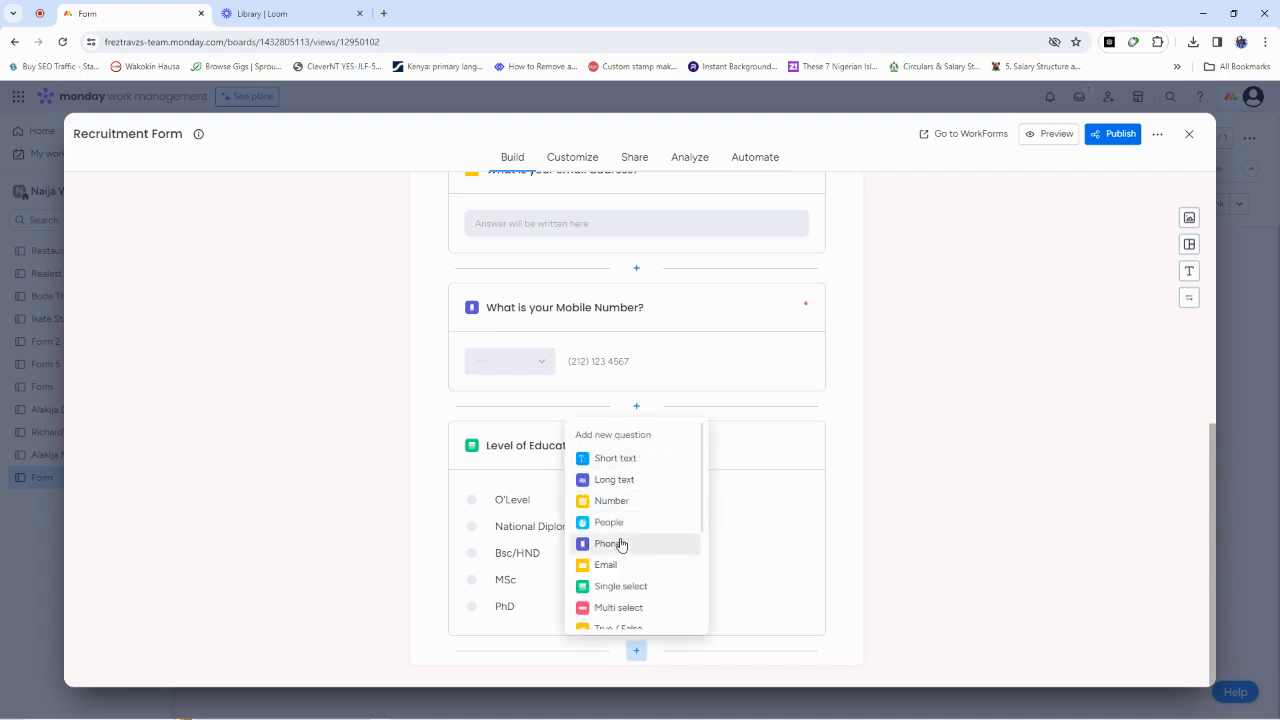
pyautogui.scroll(-1, 614, 543)
pyautogui.scroll(-1, 614, 543)
pyautogui.scroll(2, 614, 543)
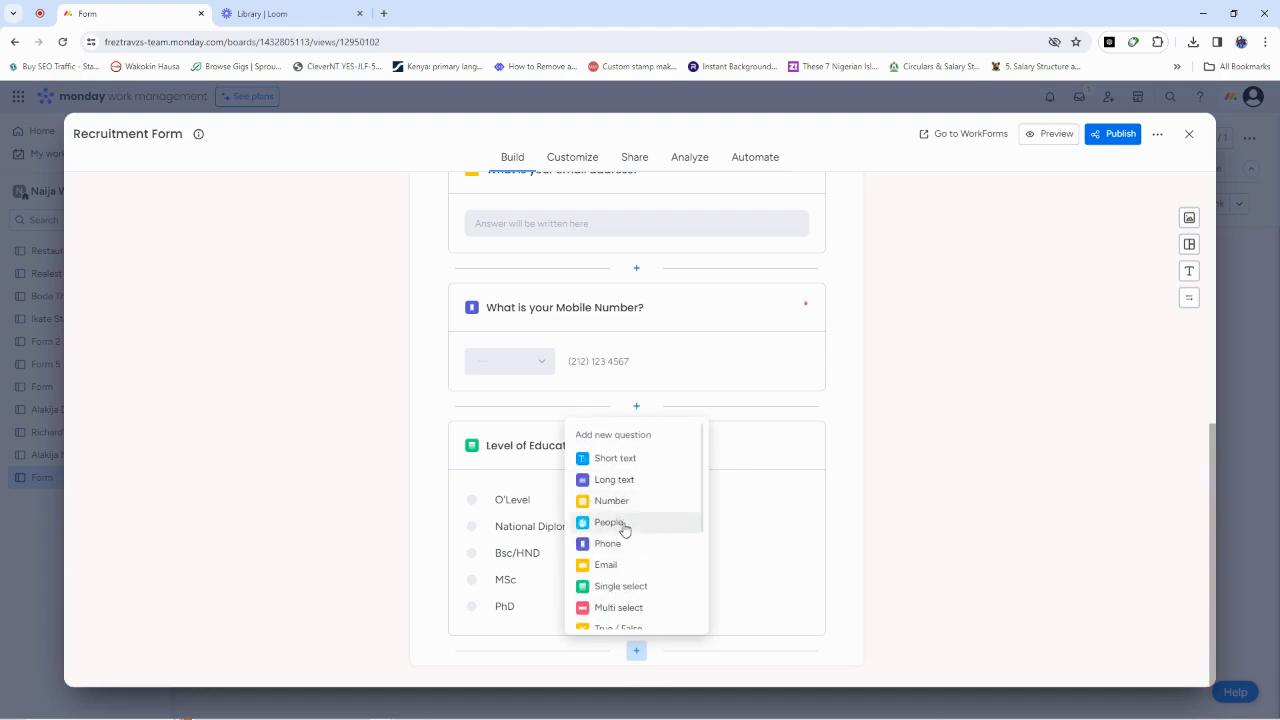
pyautogui.scroll(-1, 625, 530)
pyautogui.scroll(-1, 625, 530)
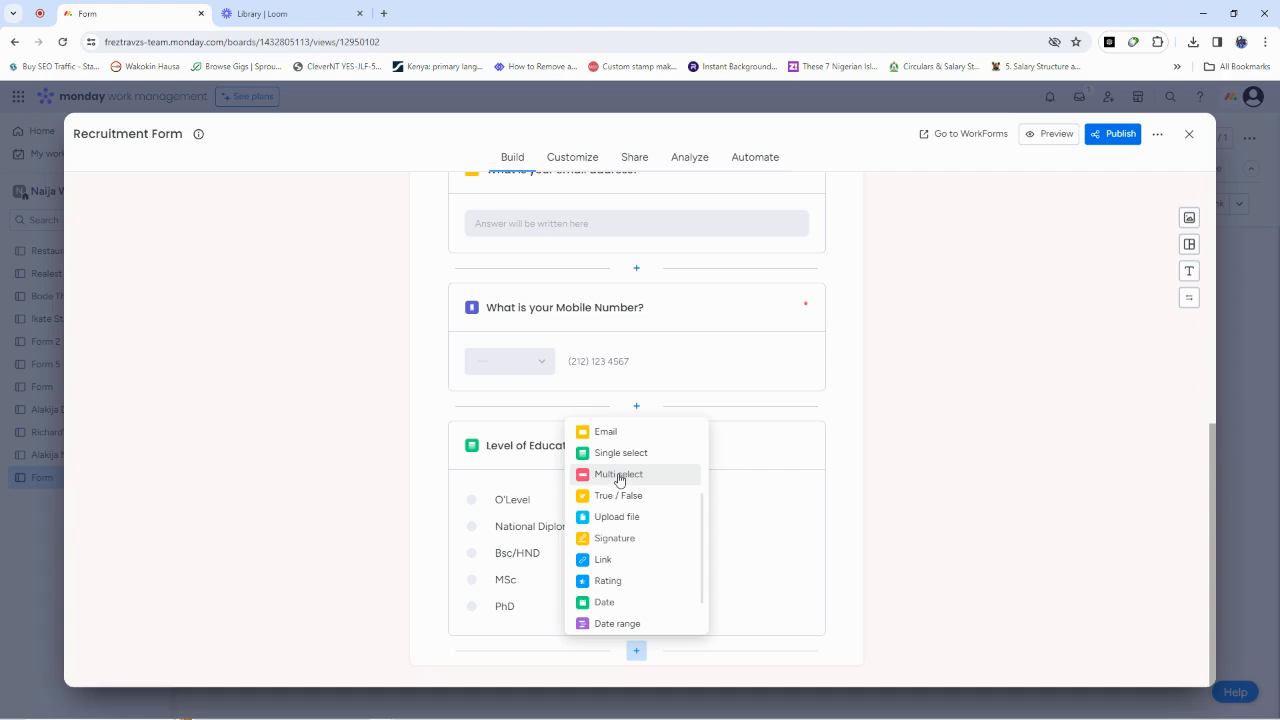
pyautogui.click(619, 476)
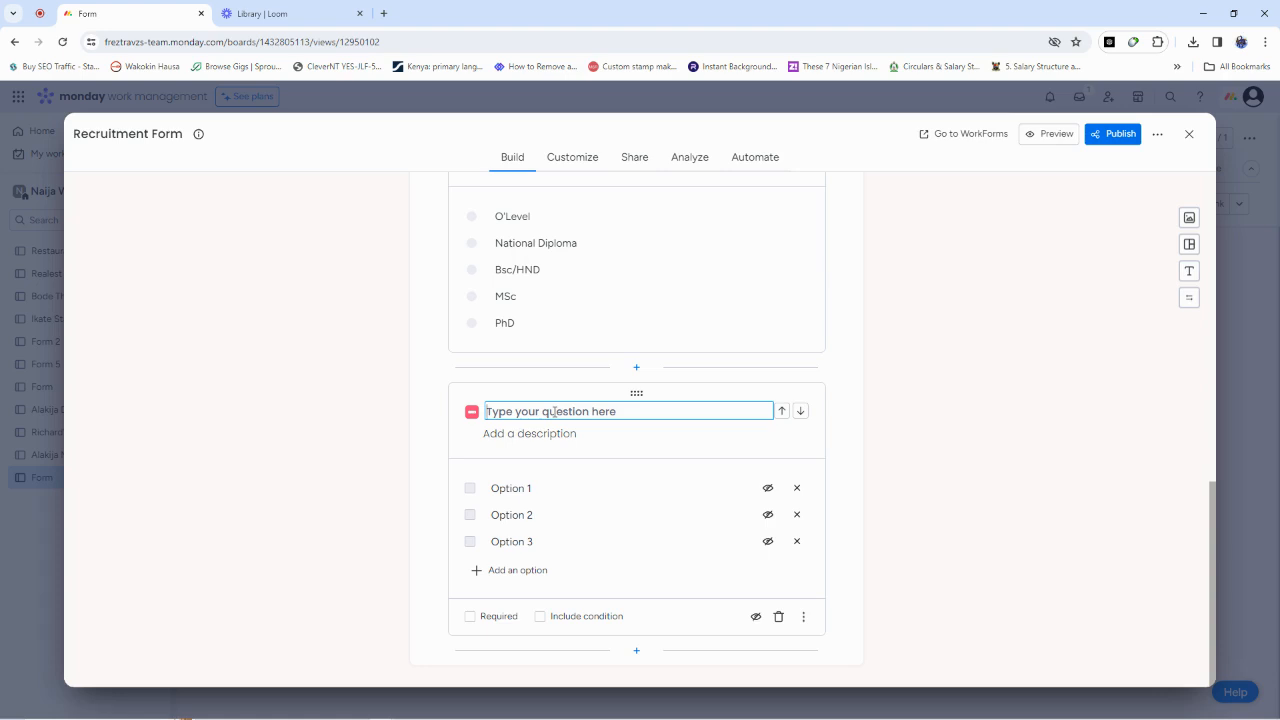
# - Title the multi select question "What Skills Do you have?" and rename its first option as "I can drive"
pyautogui.write('What S')
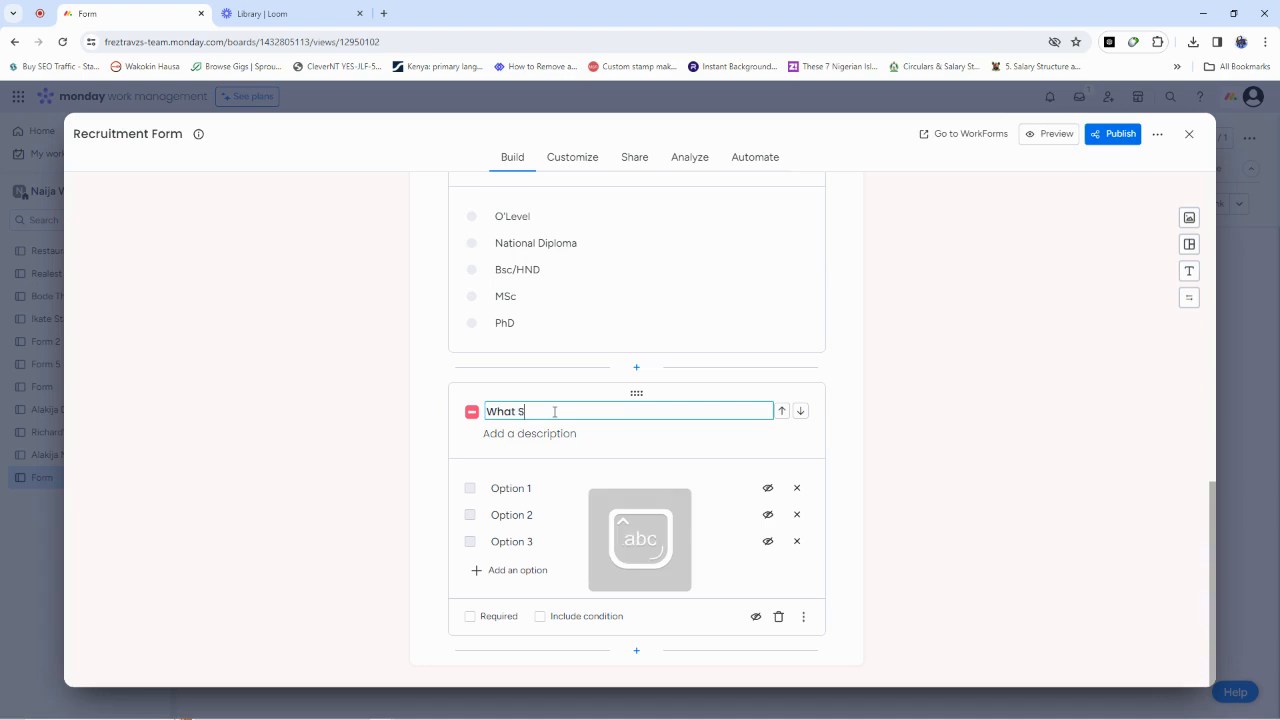
pyautogui.write('kills Do you have?')
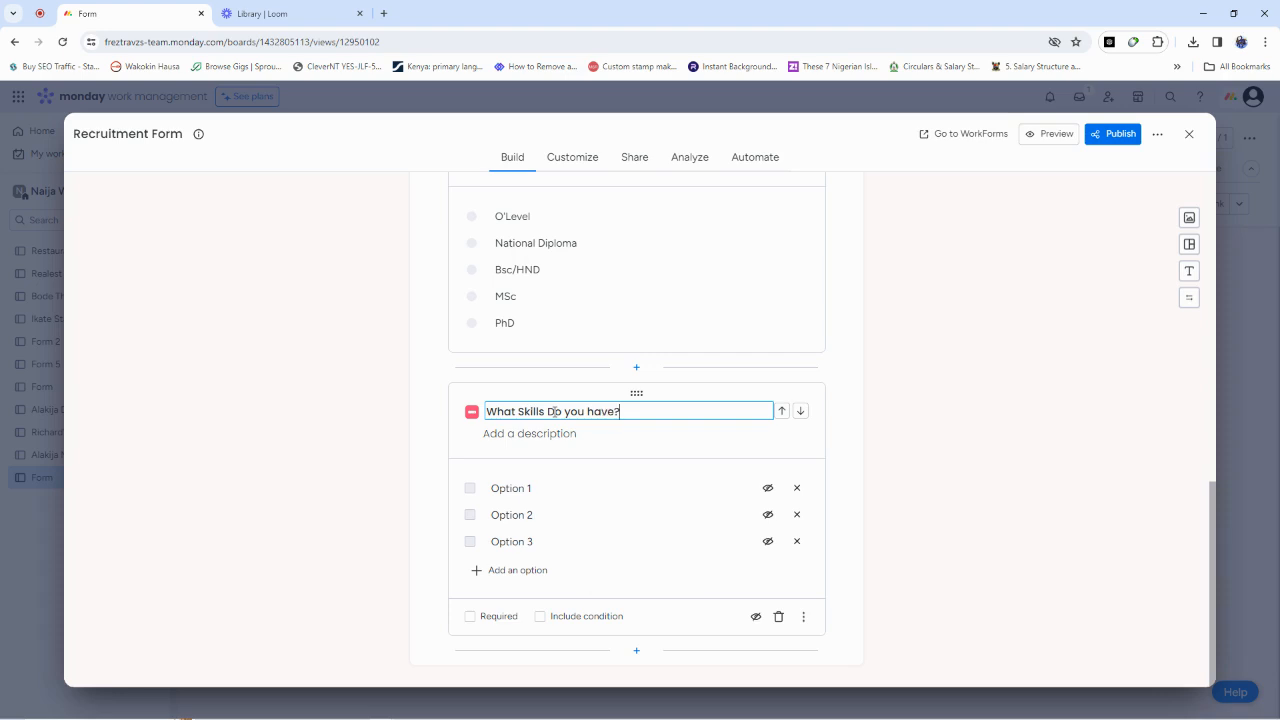
pyautogui.click(517, 487)
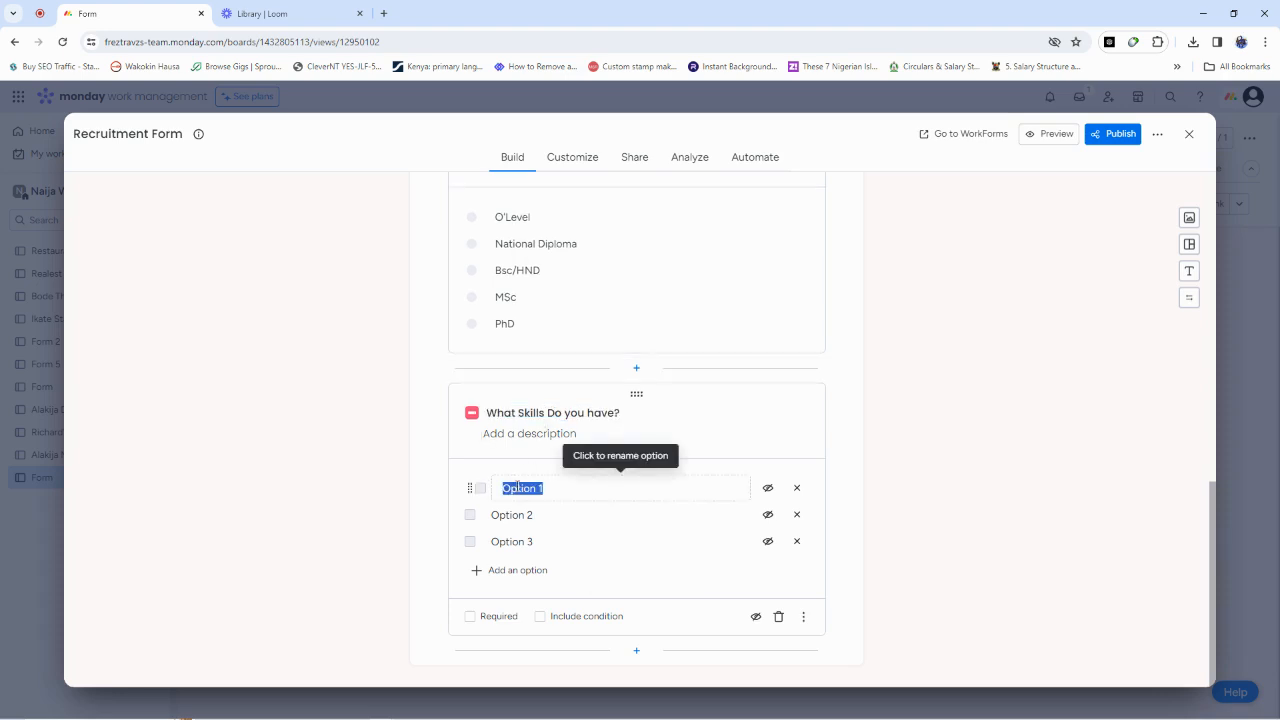
pyautogui.write('i dan drive')
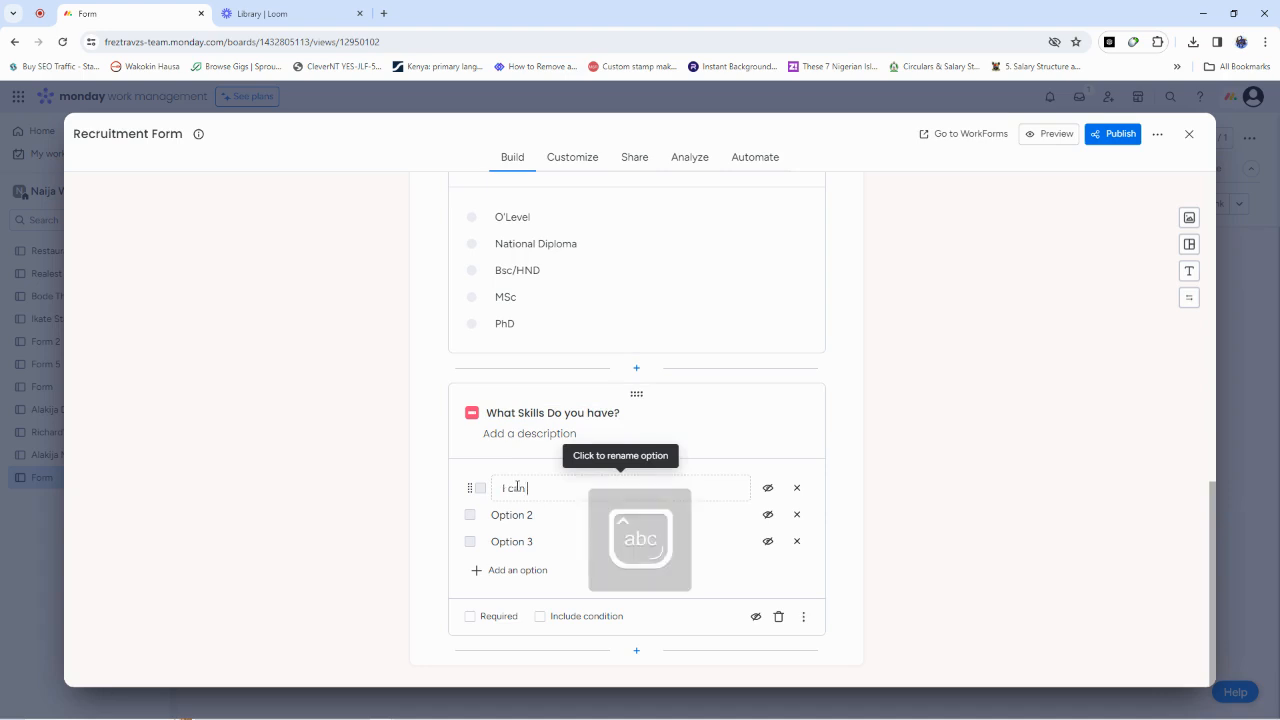
# - Rename the second option of the skills question as "Speaks English Language"
pyautogui.click(516, 516)
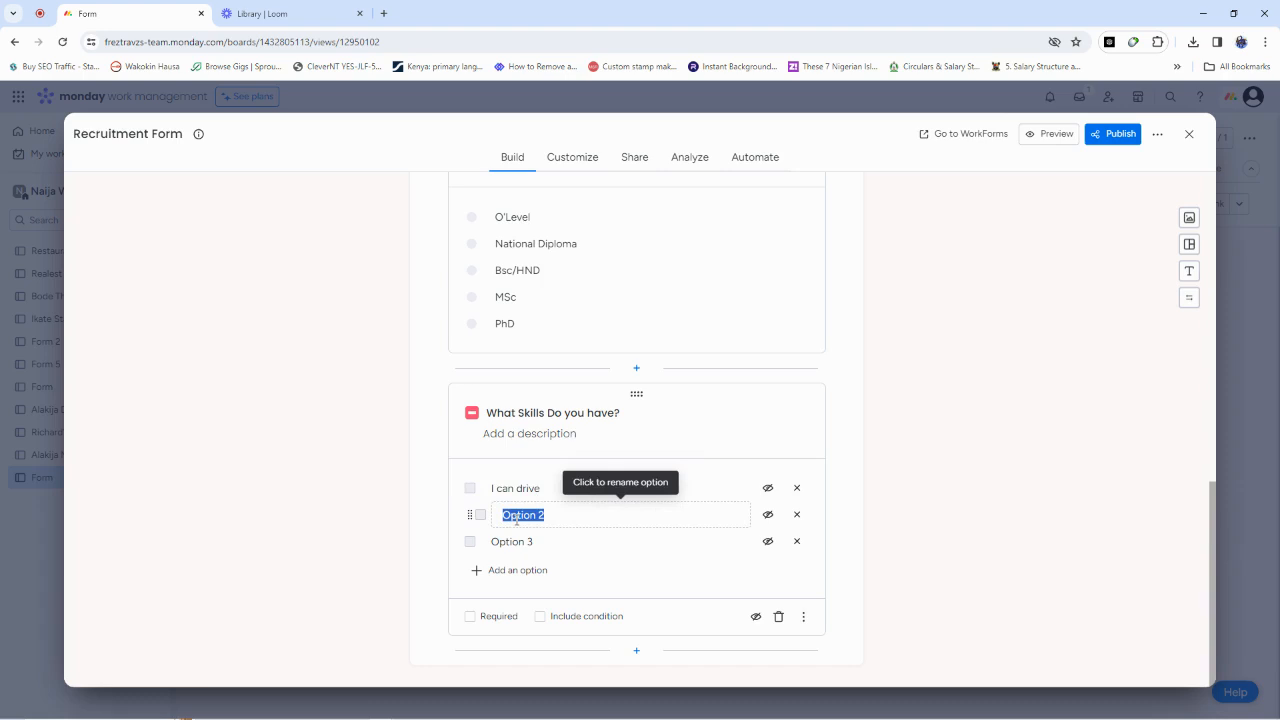
pyautogui.write('Speaks')
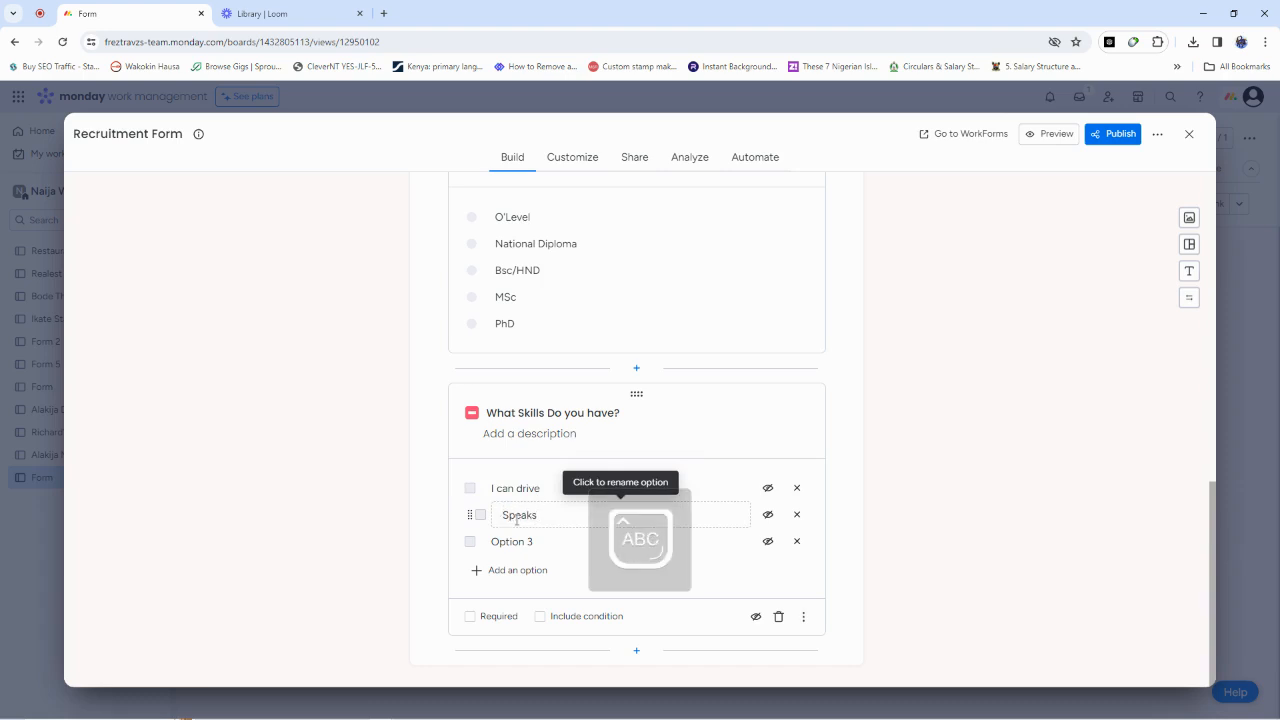
pyautogui.write(' English')
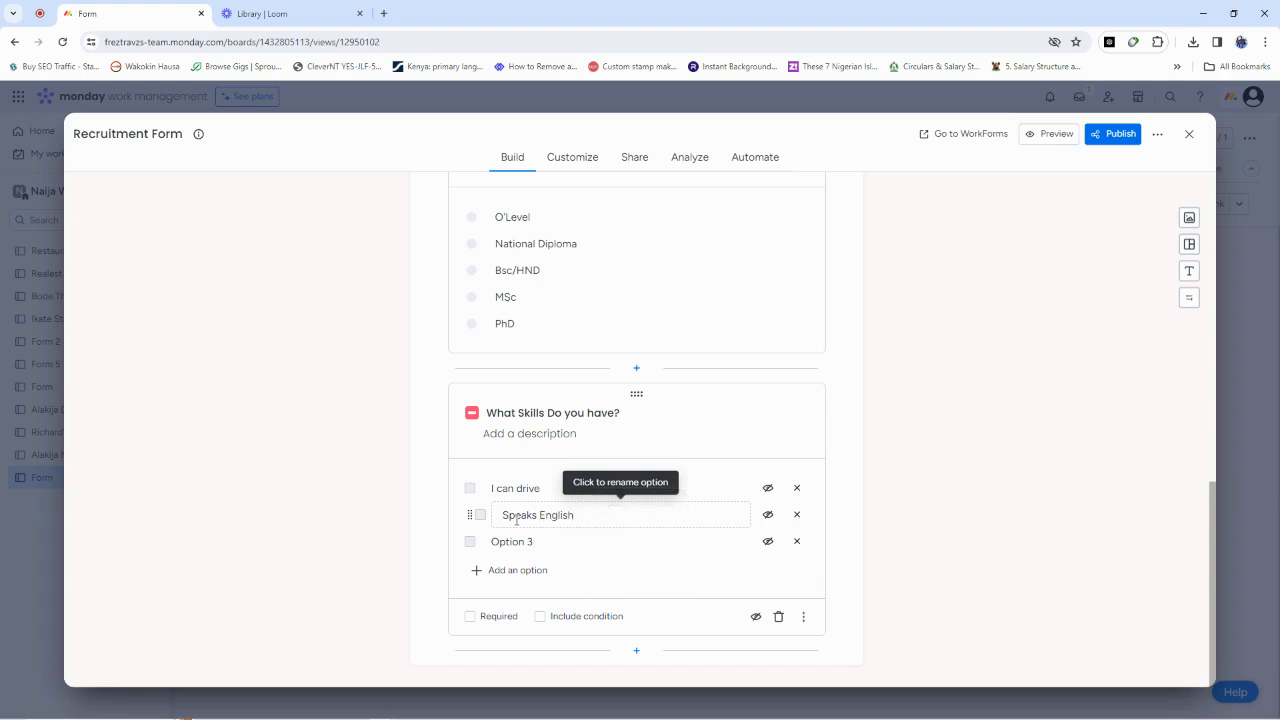
pyautogui.press('capslock')
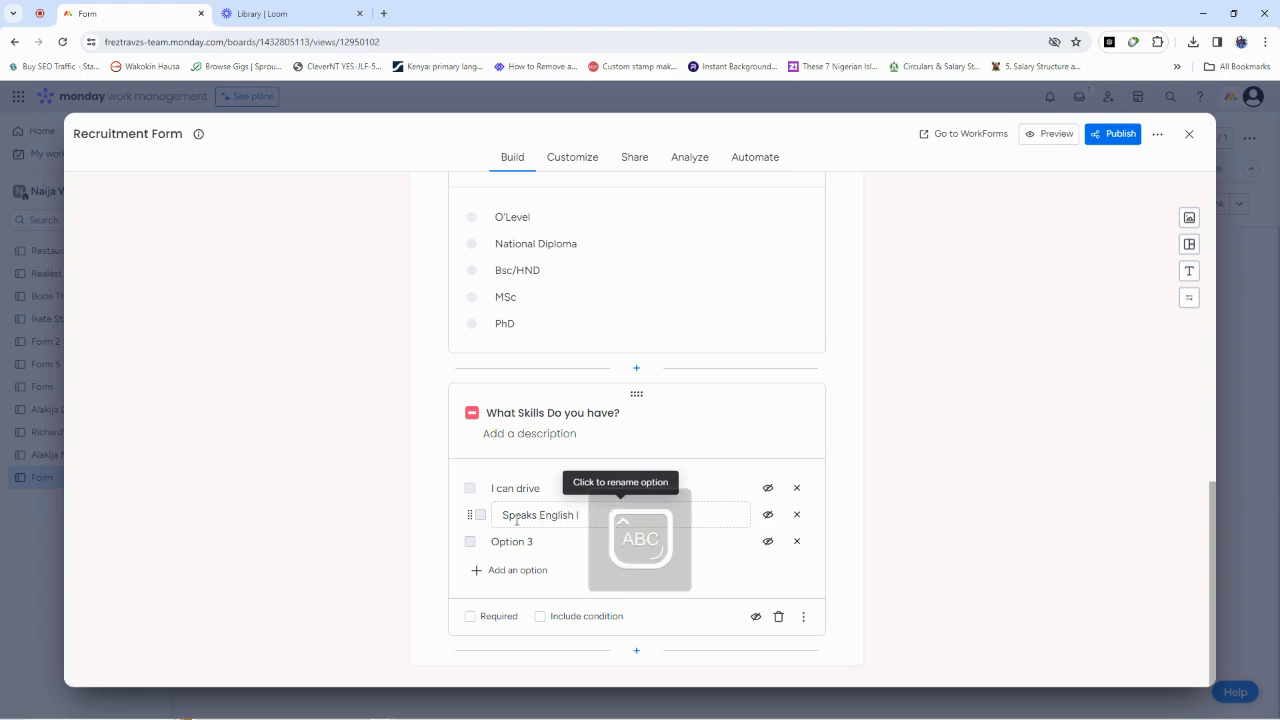
pyautogui.write('L')
pyautogui.press('capslock')
pyautogui.write('angua')
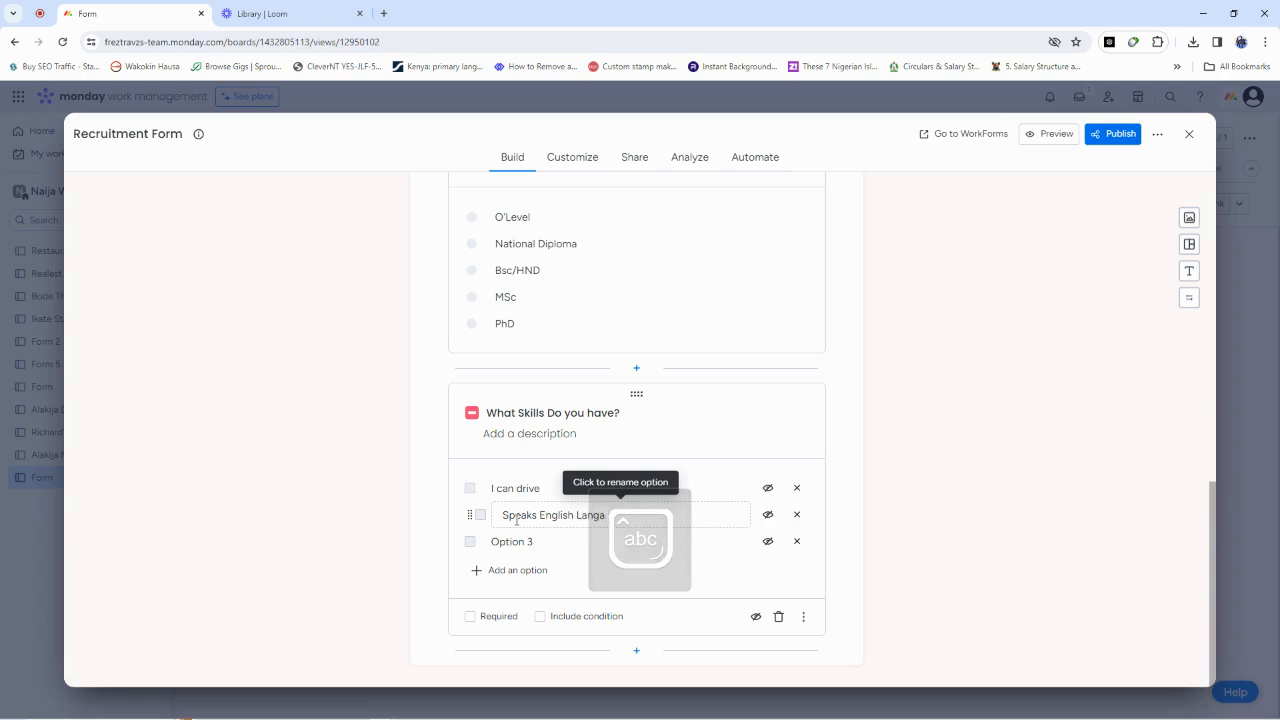
pyautogui.write('ge')
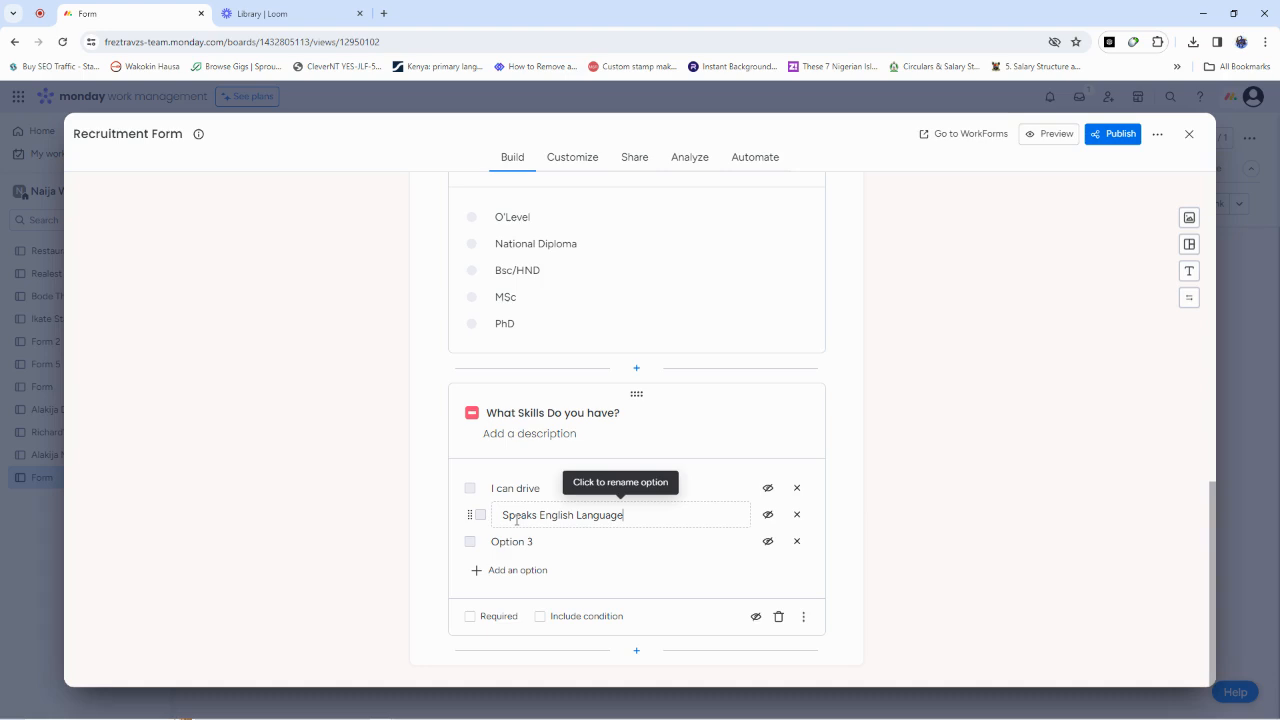
# - Rename the third option of the skills question as "Baking"
pyautogui.click(523, 546)
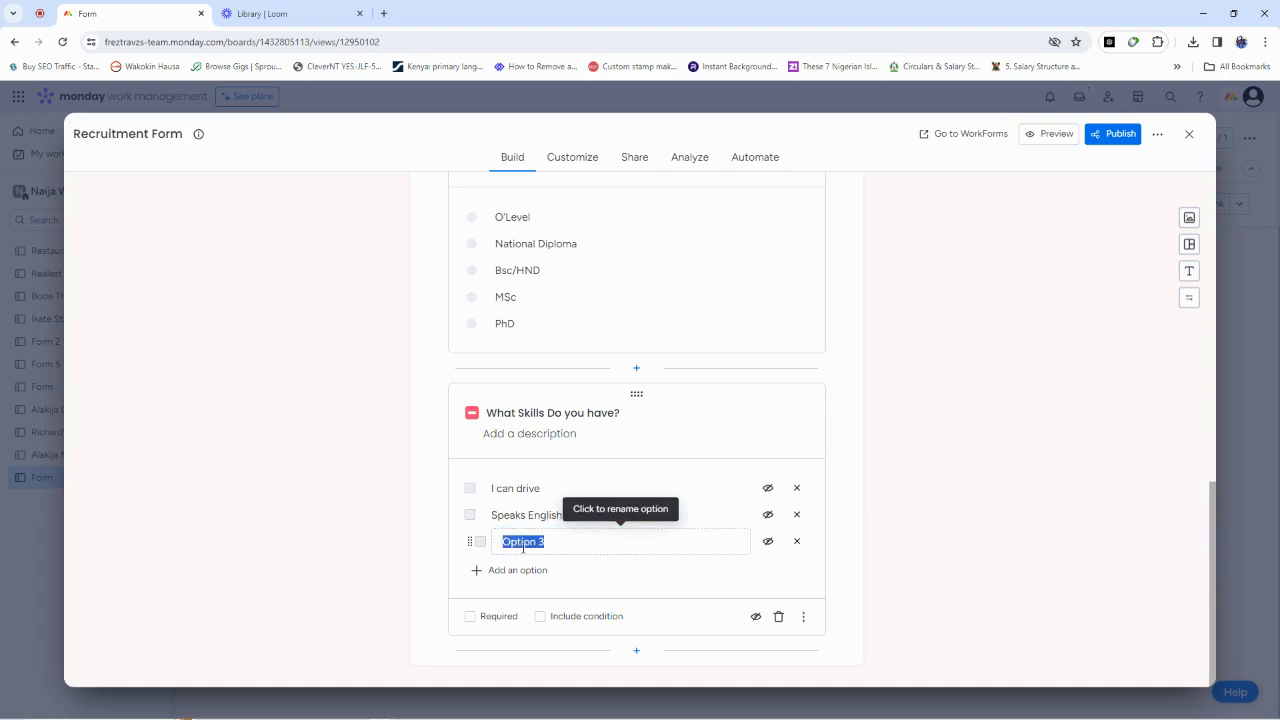
pyautogui.write('B')
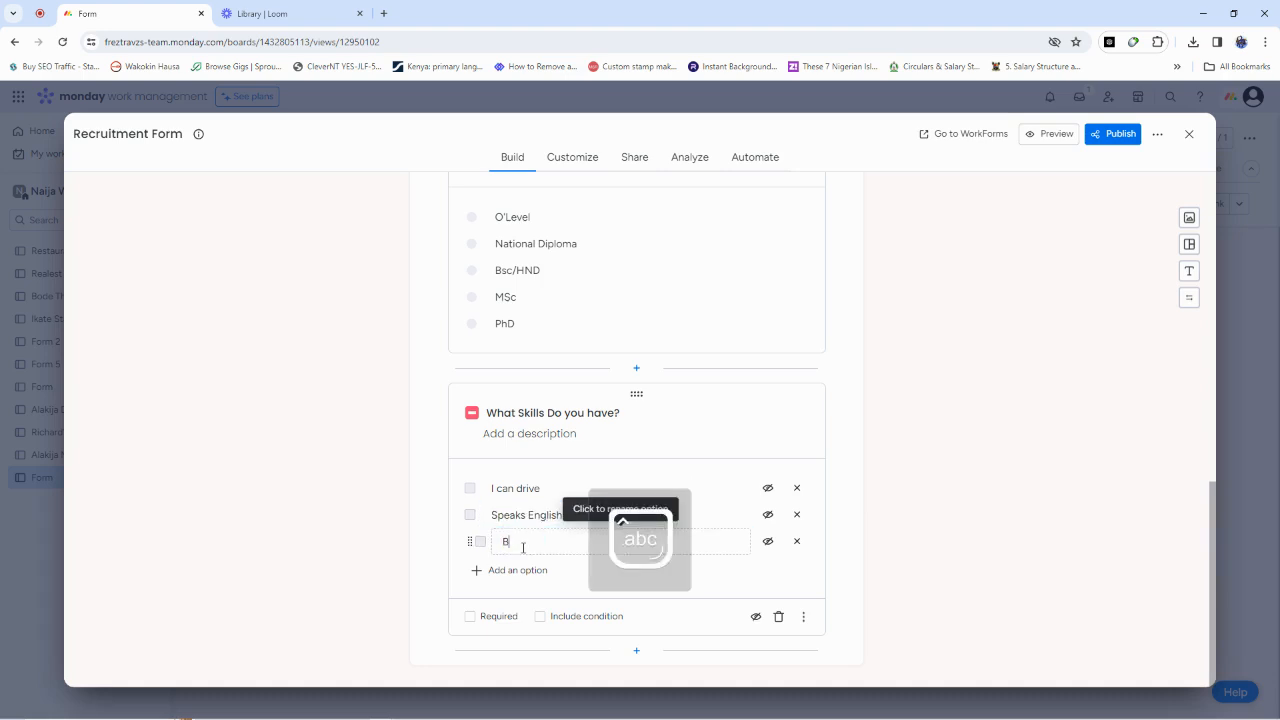
pyautogui.write('aking')
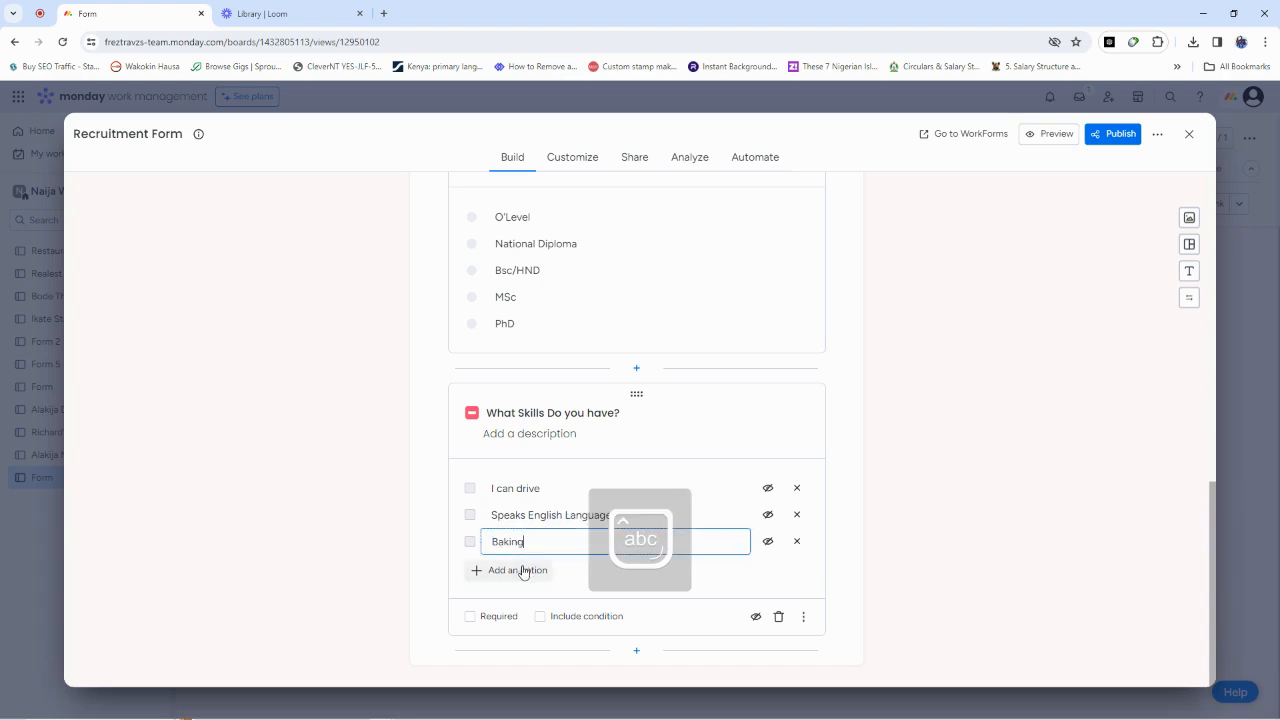
# - Add a fourth option named "Mason" to the skills question and finish editing it
pyautogui.click(523, 569)
pyautogui.click(528, 568)
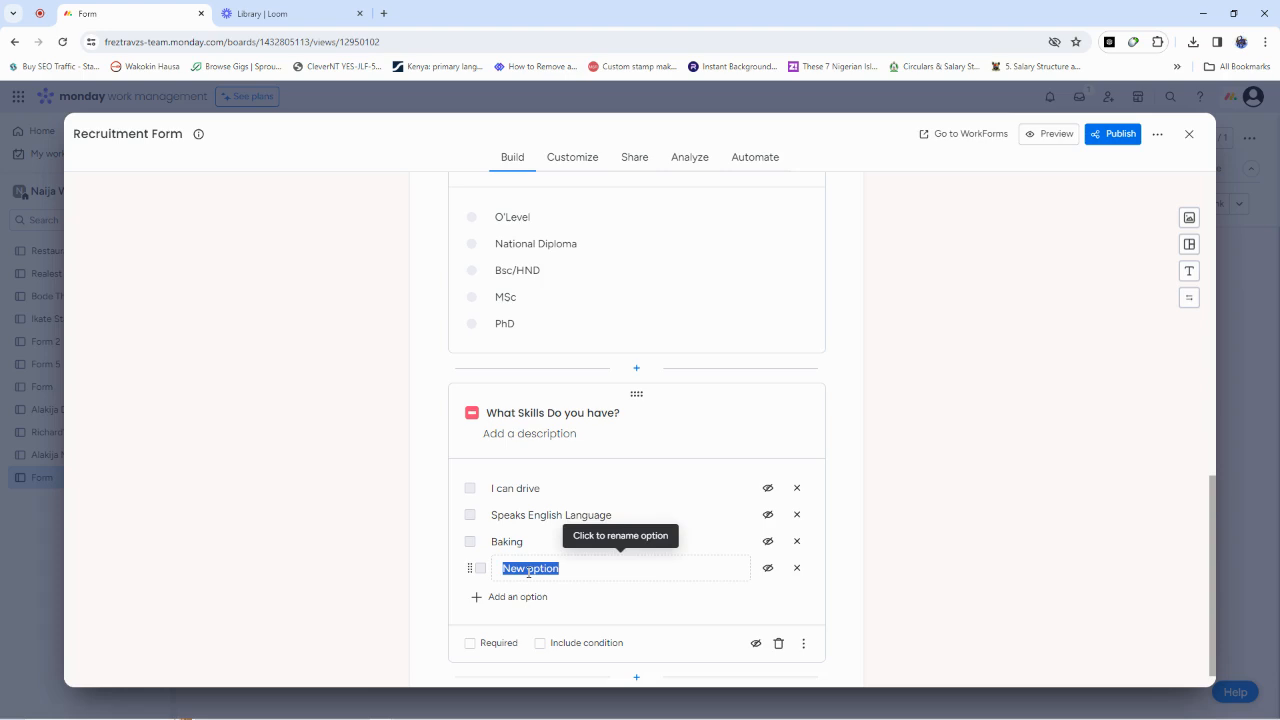
pyautogui.press('capslock')
pyautogui.write('M')
pyautogui.press('capslock')
pyautogui.write('ason')
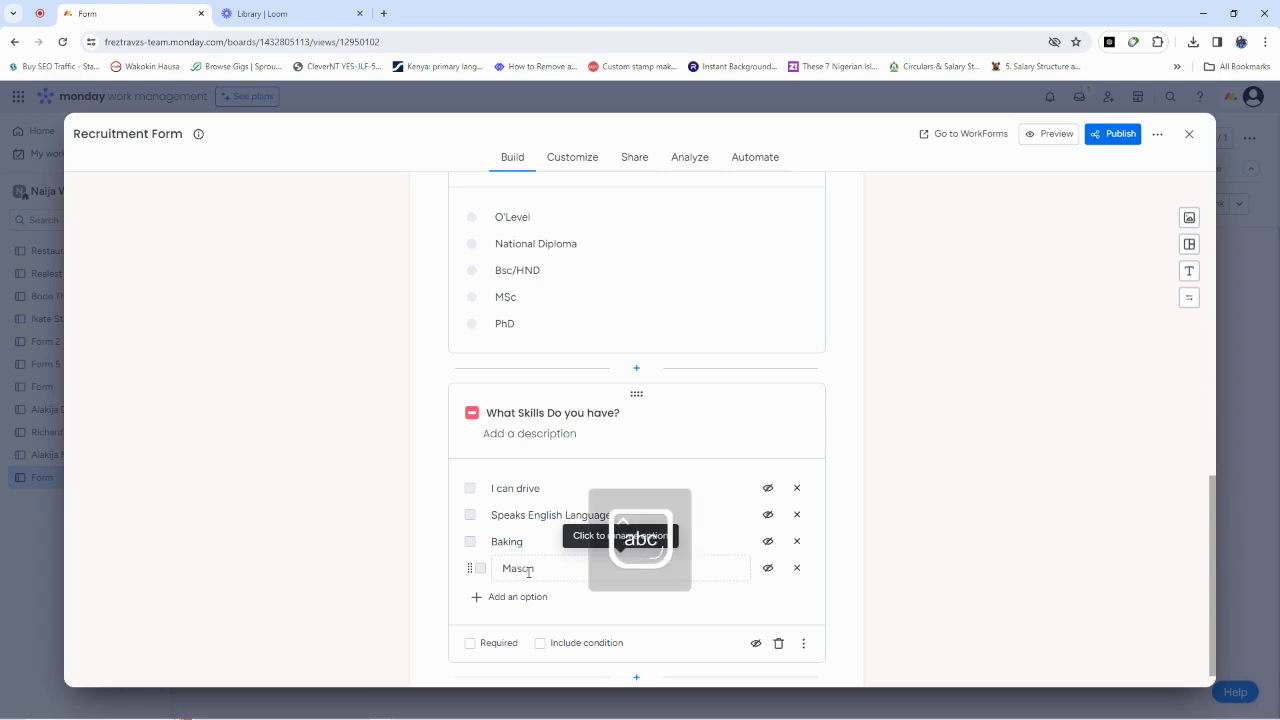
pyautogui.click(880, 551)
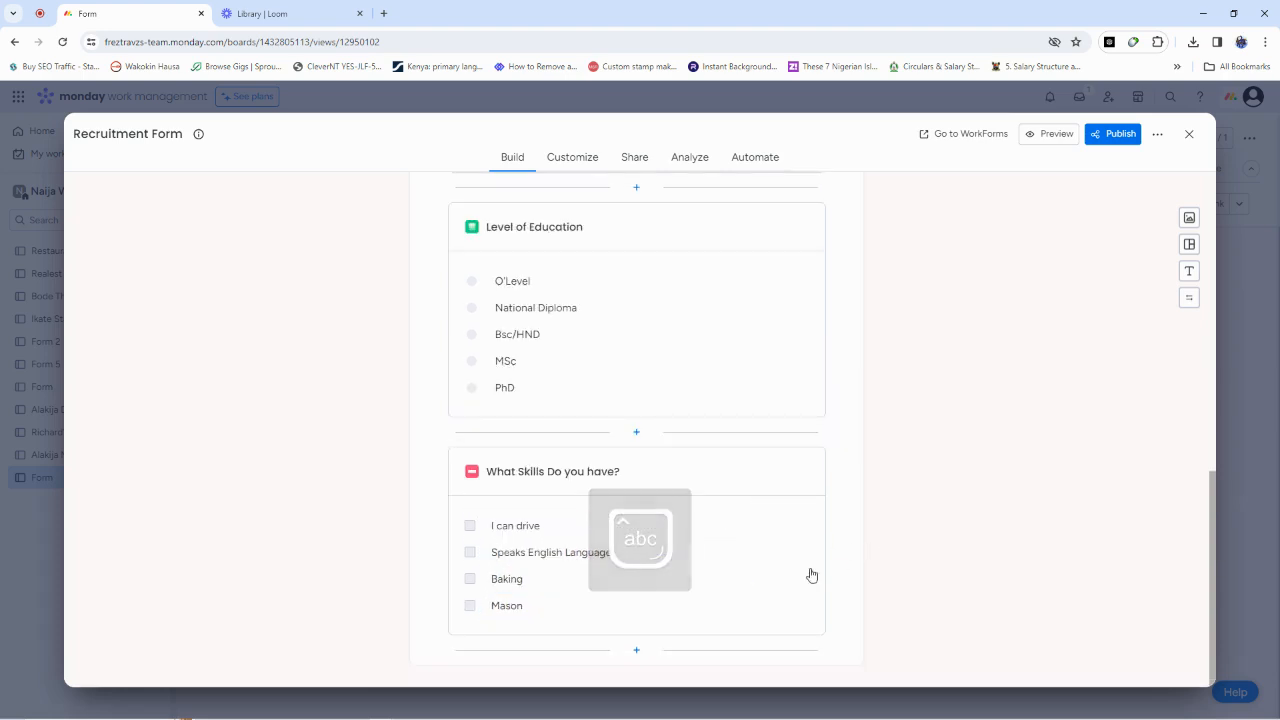
# - Make both the Level of Education question and the "What Skills Do you have?" question required
pyautogui.click(529, 352)
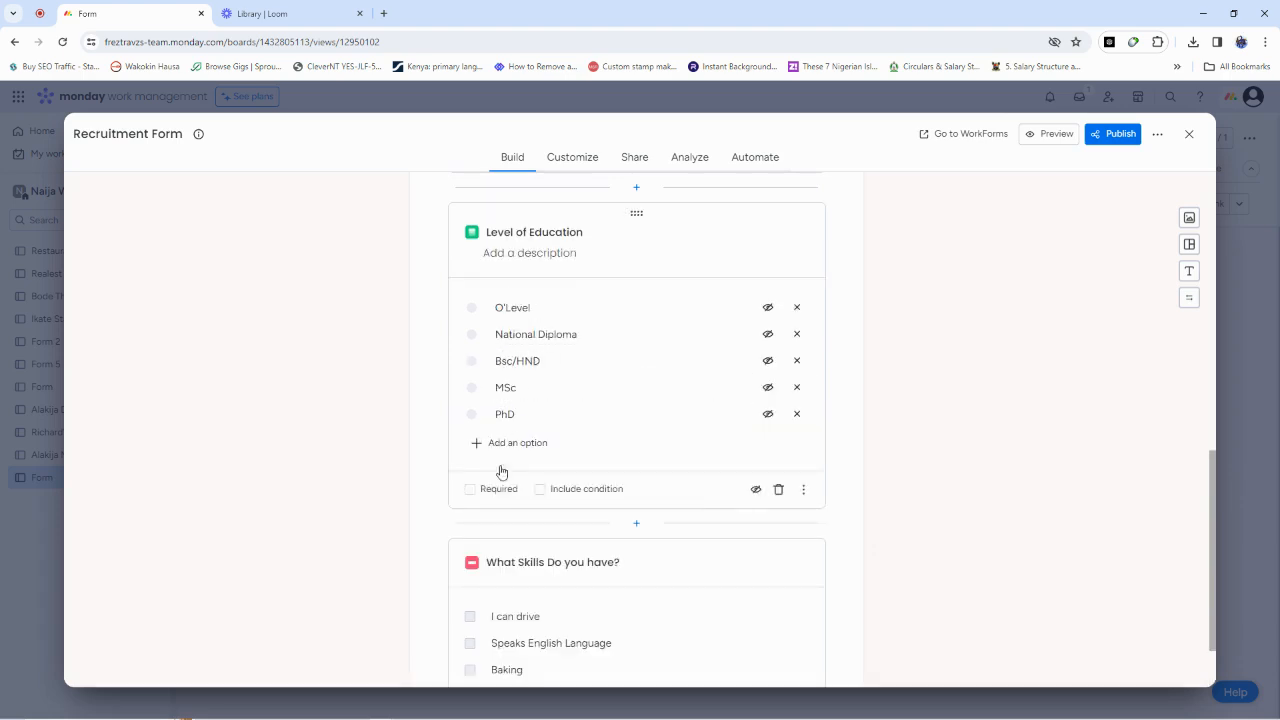
pyautogui.click(470, 490)
pyautogui.scroll(-1, 757, 450)
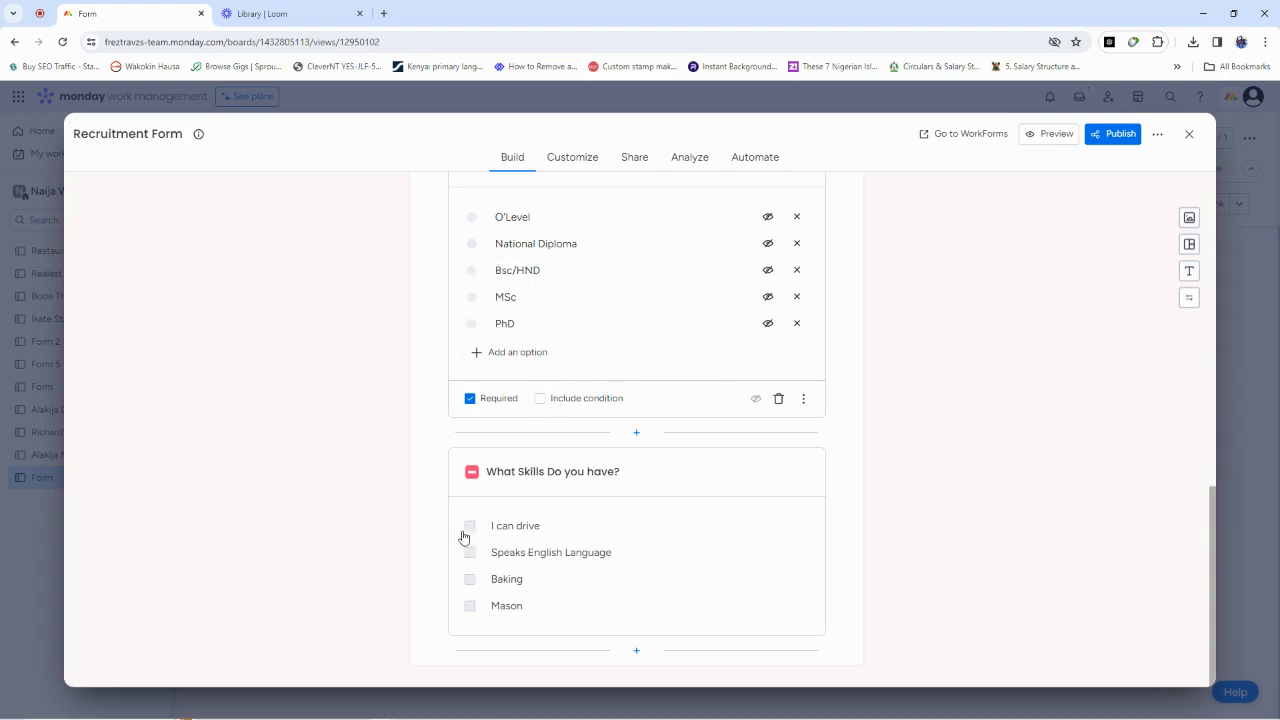
pyautogui.click(520, 605)
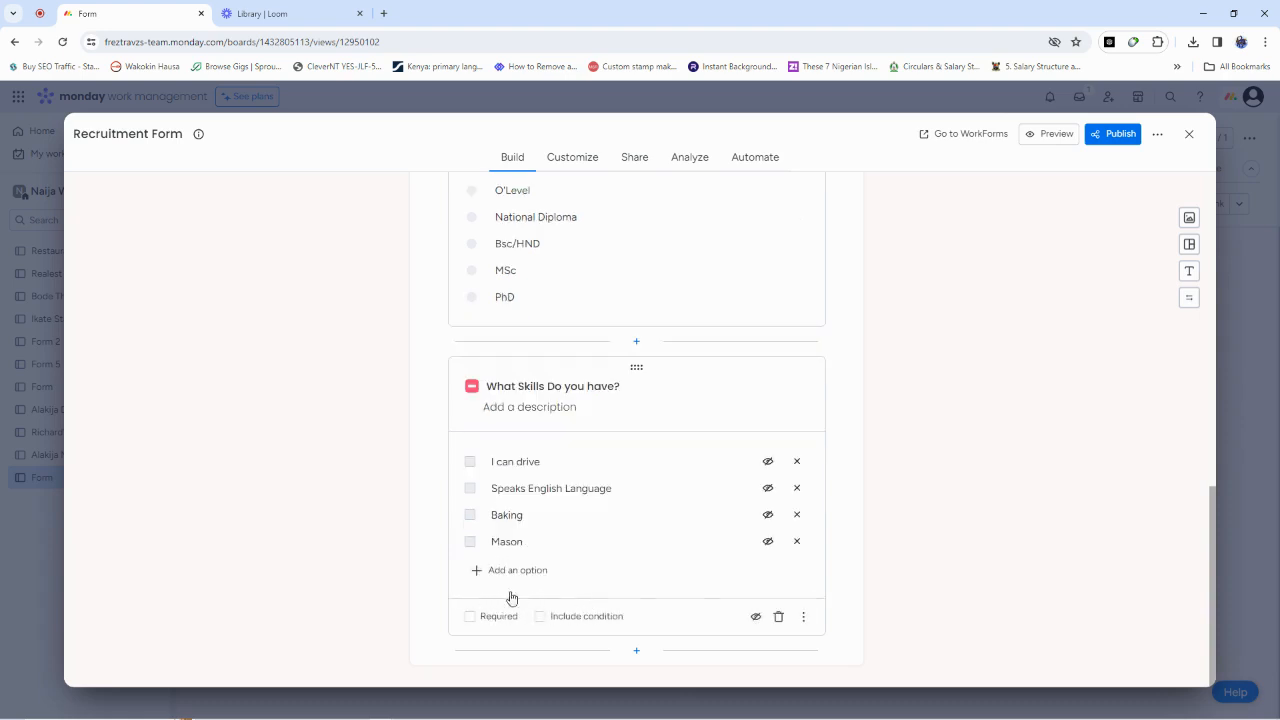
pyautogui.click(470, 616)
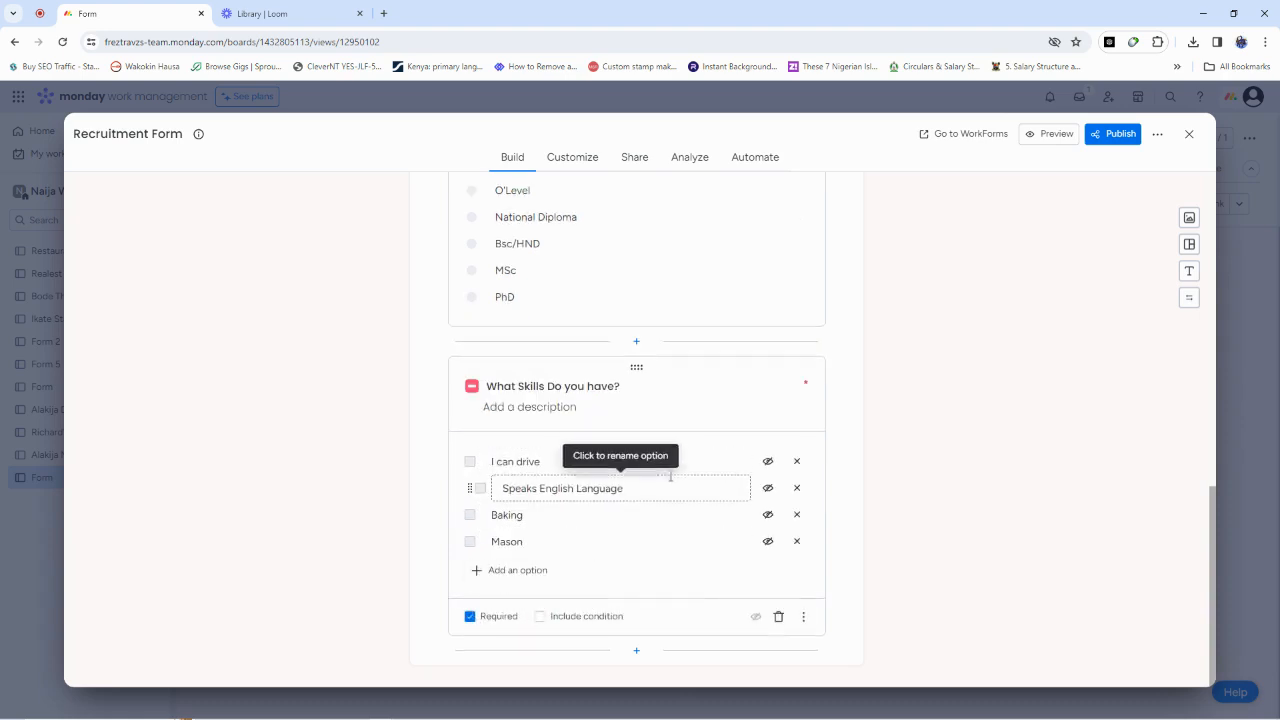
# - Add a required long text question below the skills question and try to title it "Describe yourself in One sentence"
pyautogui.click(636, 651)
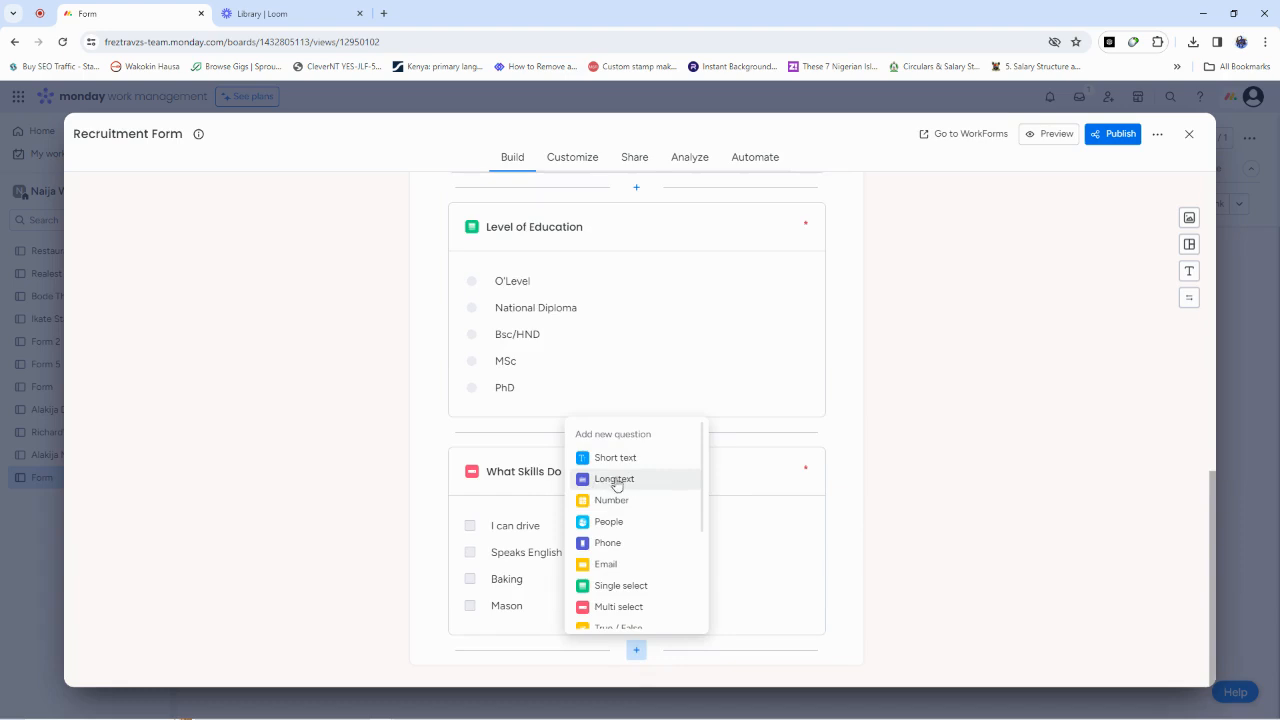
pyautogui.click(616, 479)
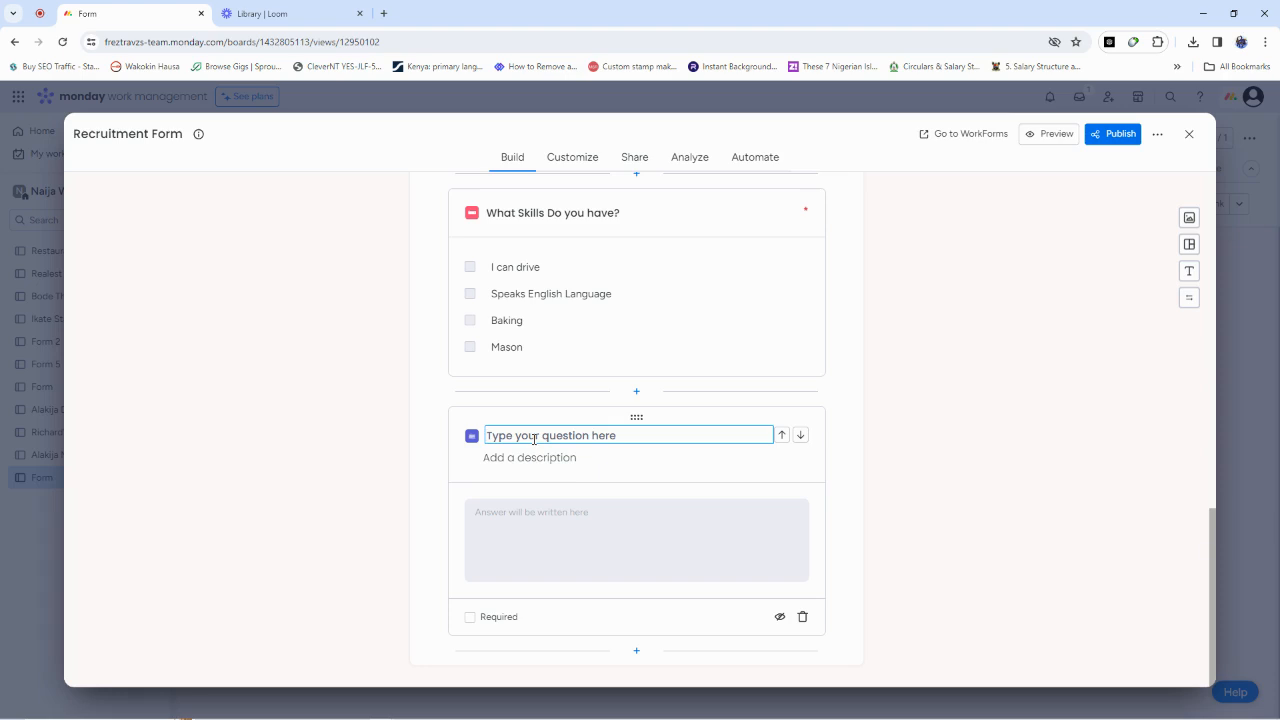
pyautogui.write('Desc')
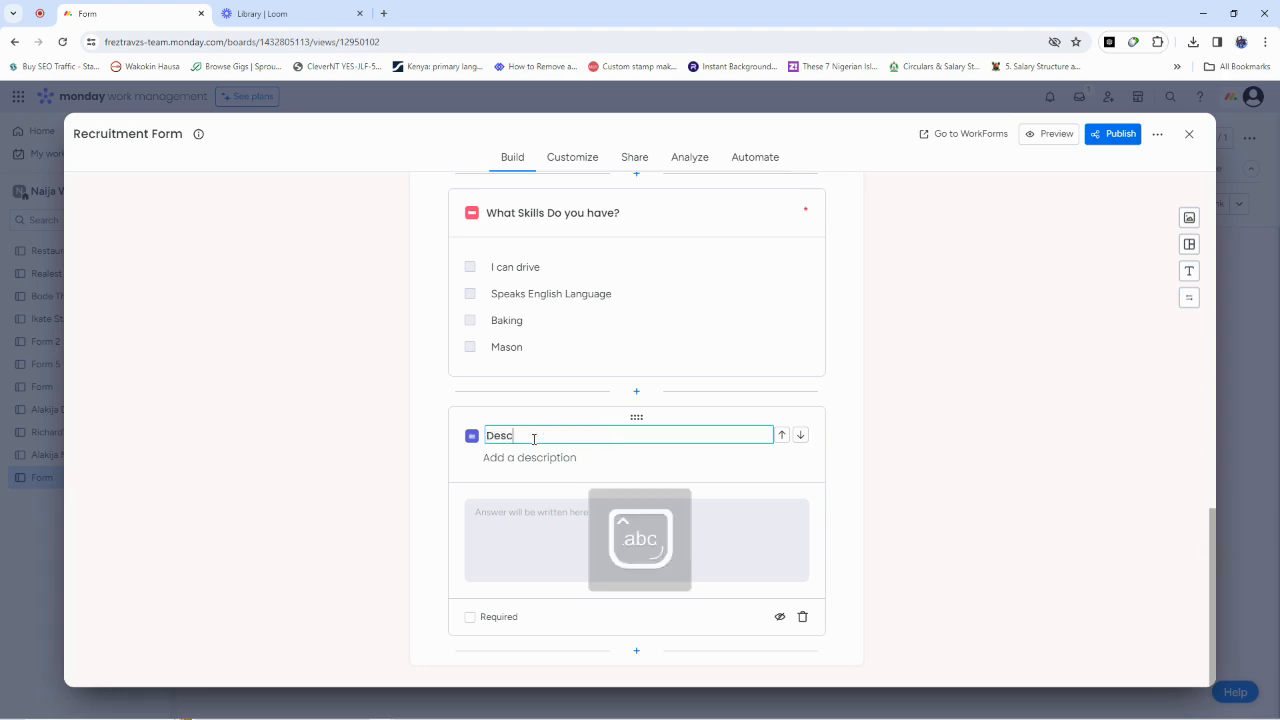
pyautogui.write('ribe yourself ')
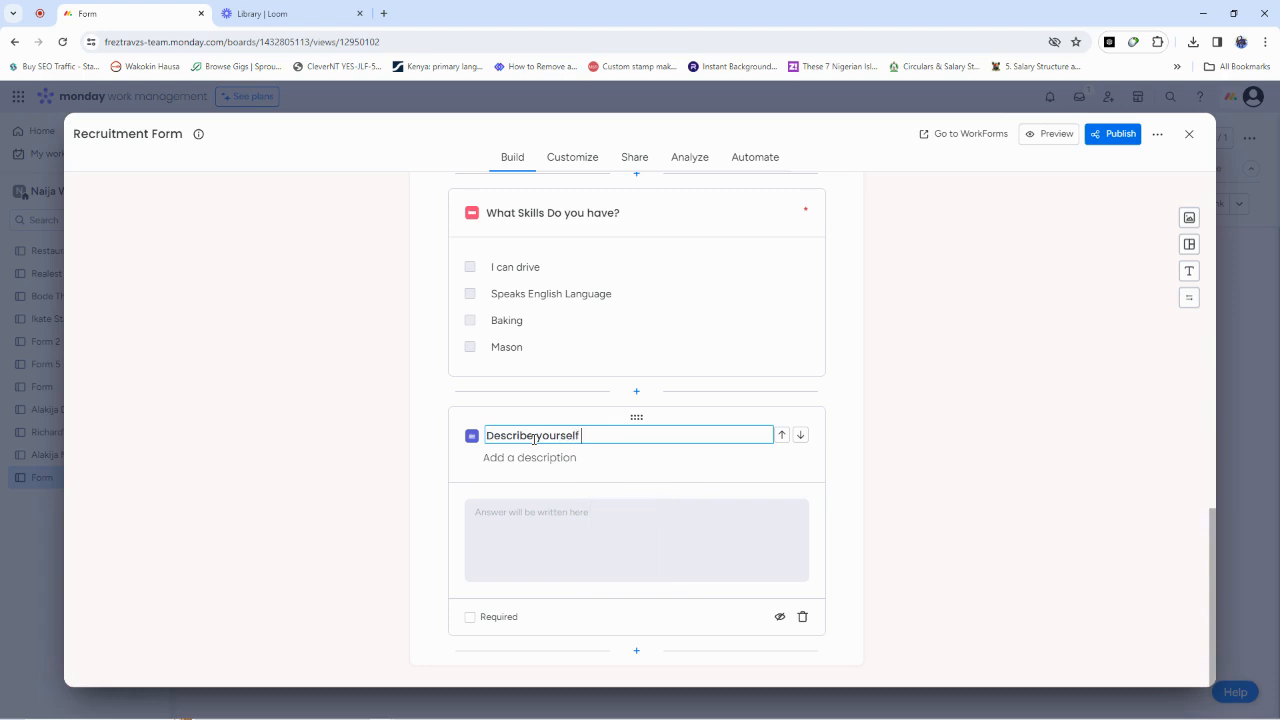
pyautogui.write('in One sentence')
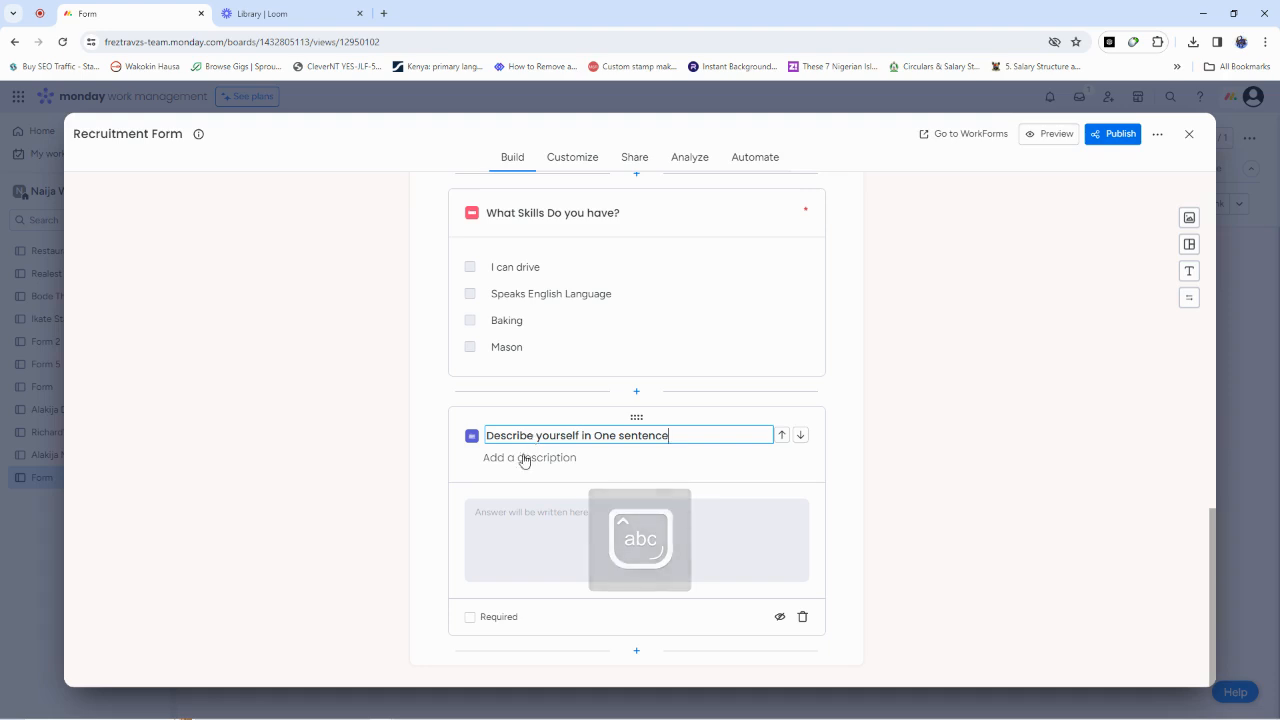
pyautogui.click(470, 617)
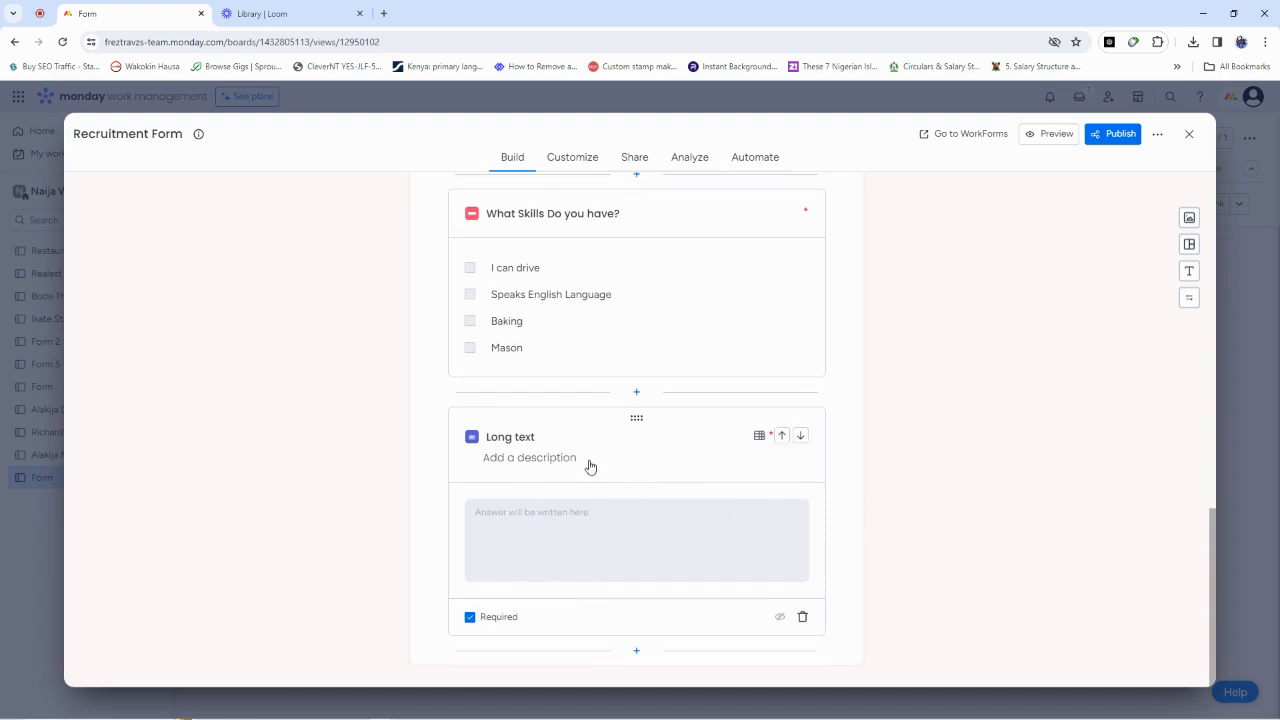
# - Replace the long text question's title with "Describe yourself in One sentence" and finish editing it
pyautogui.click(512, 437)
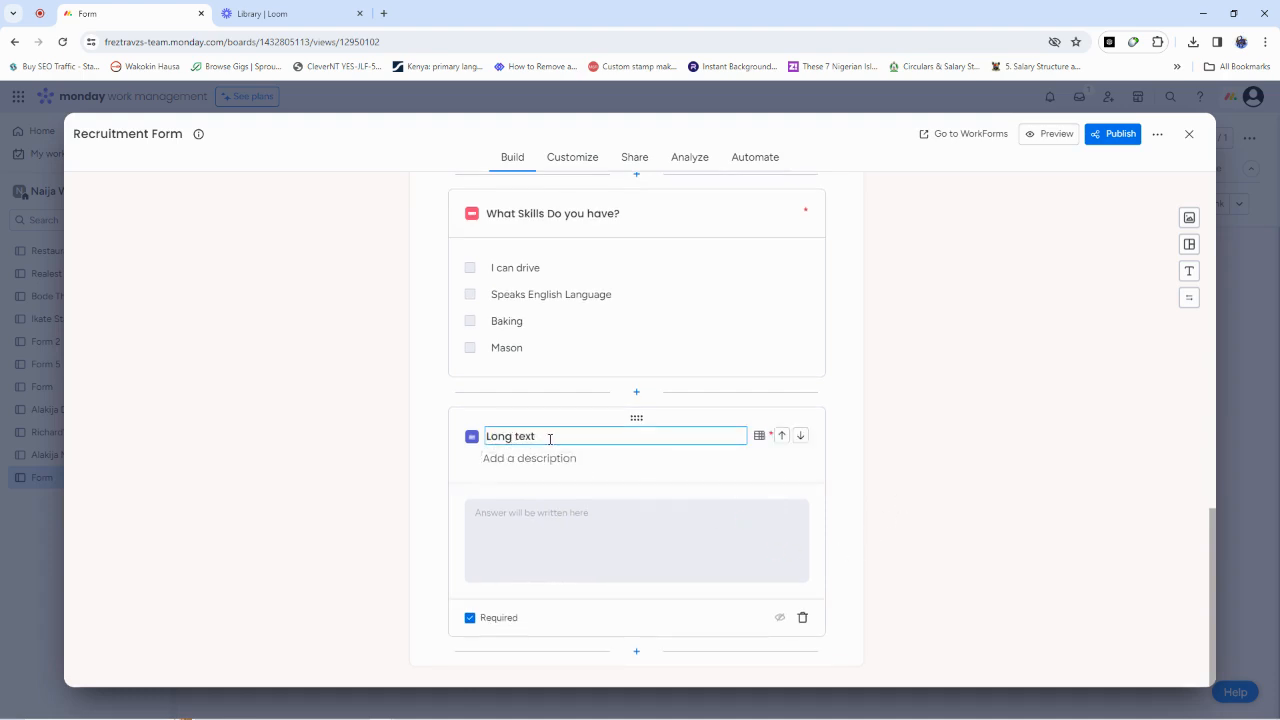
pyautogui.hotkey('ctrl', 'a')
pyautogui.write('Desc')
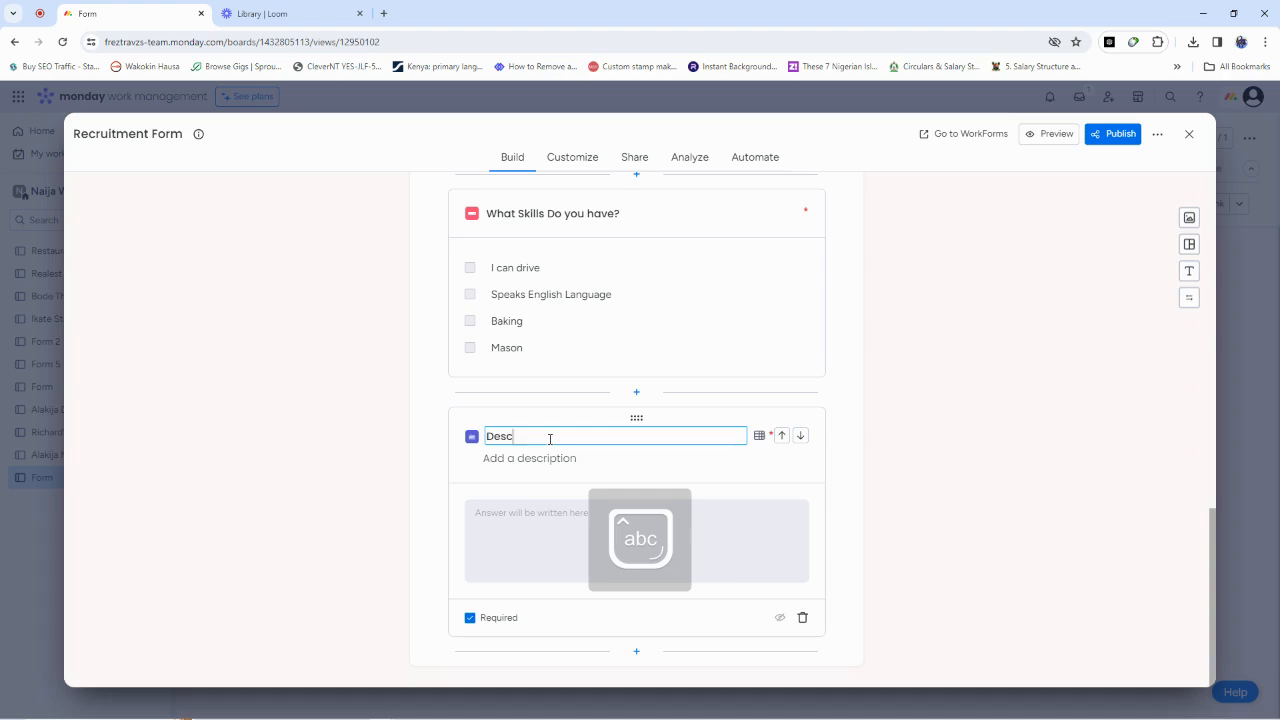
pyautogui.write('ribe yourself in ')
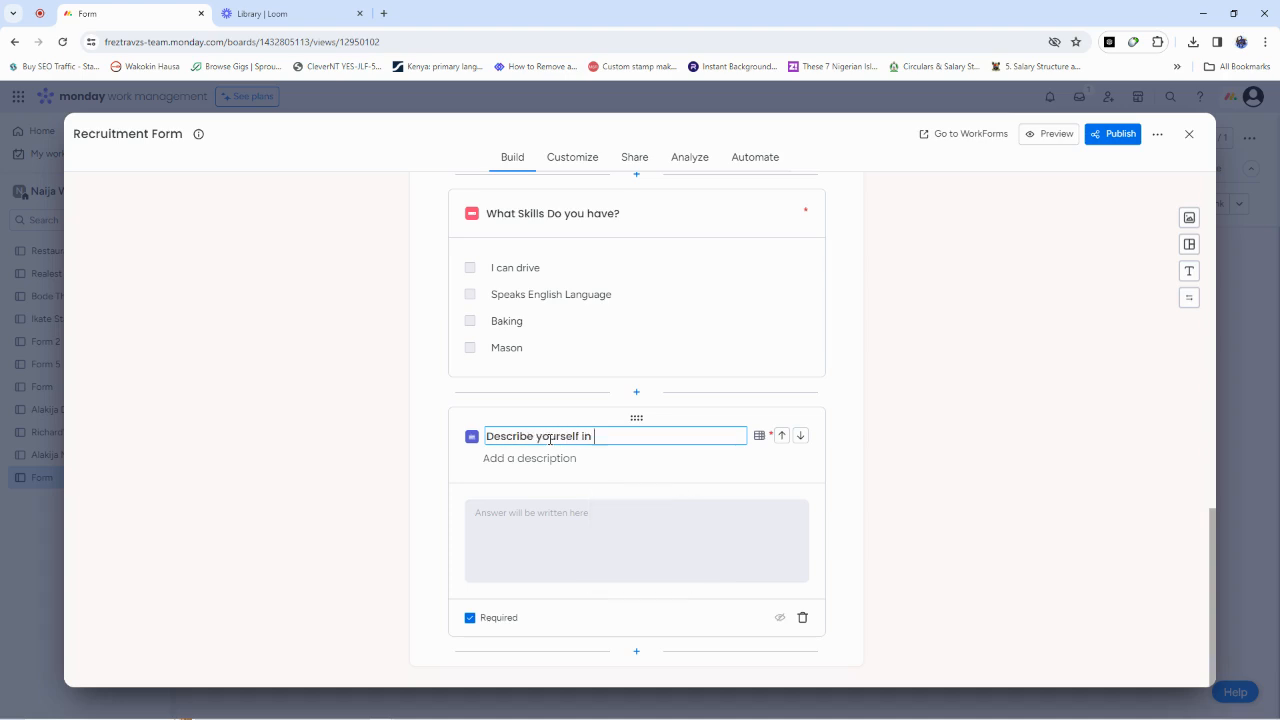
pyautogui.write('One sentence')
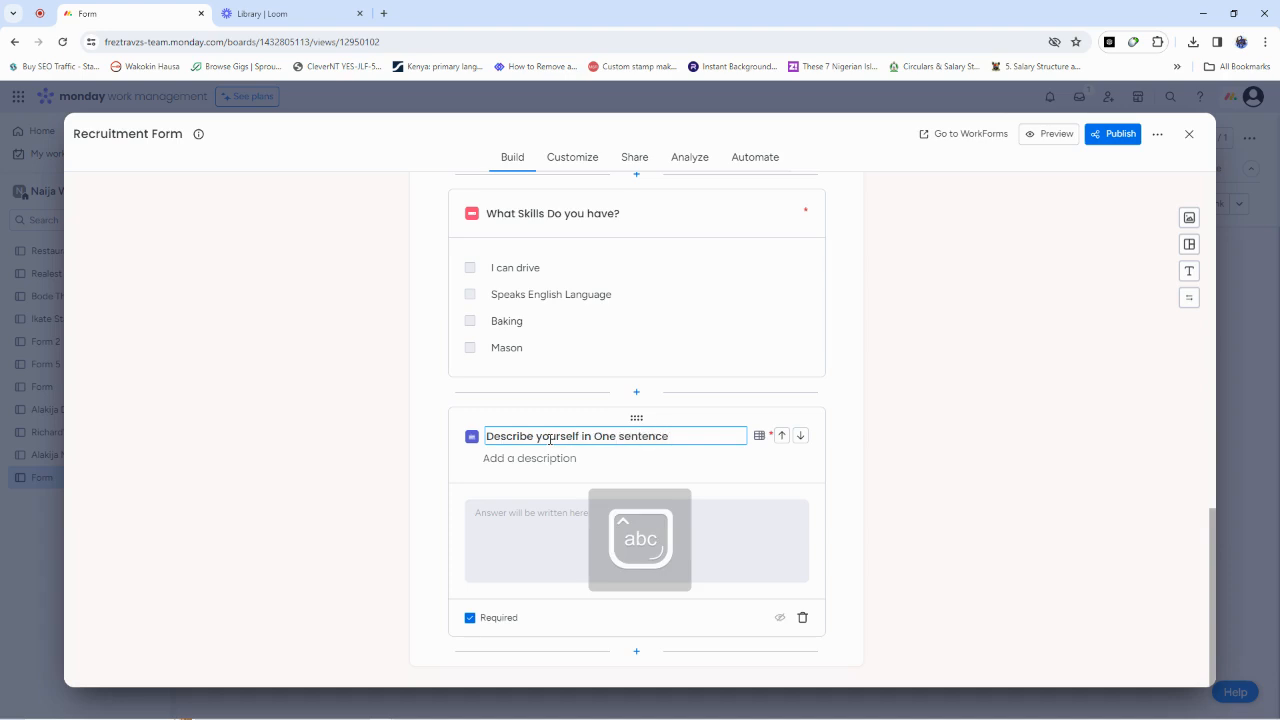
pyautogui.press('Return')
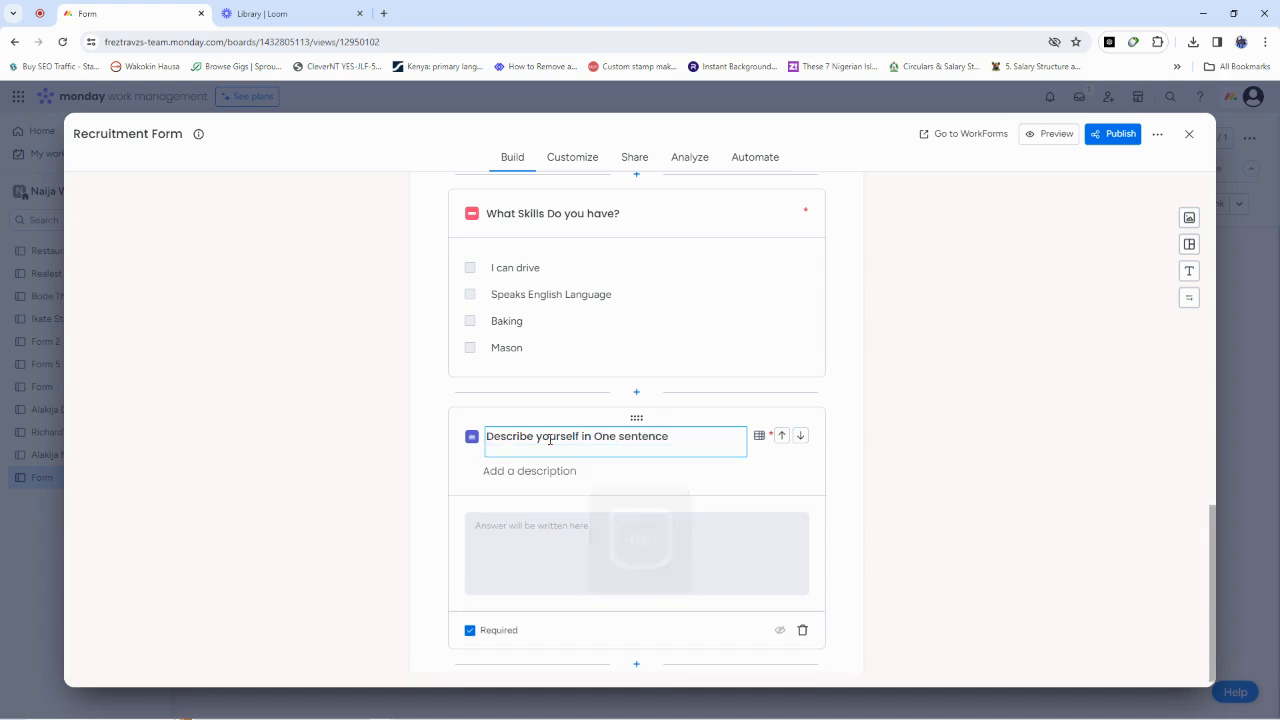
pyautogui.click(903, 471)
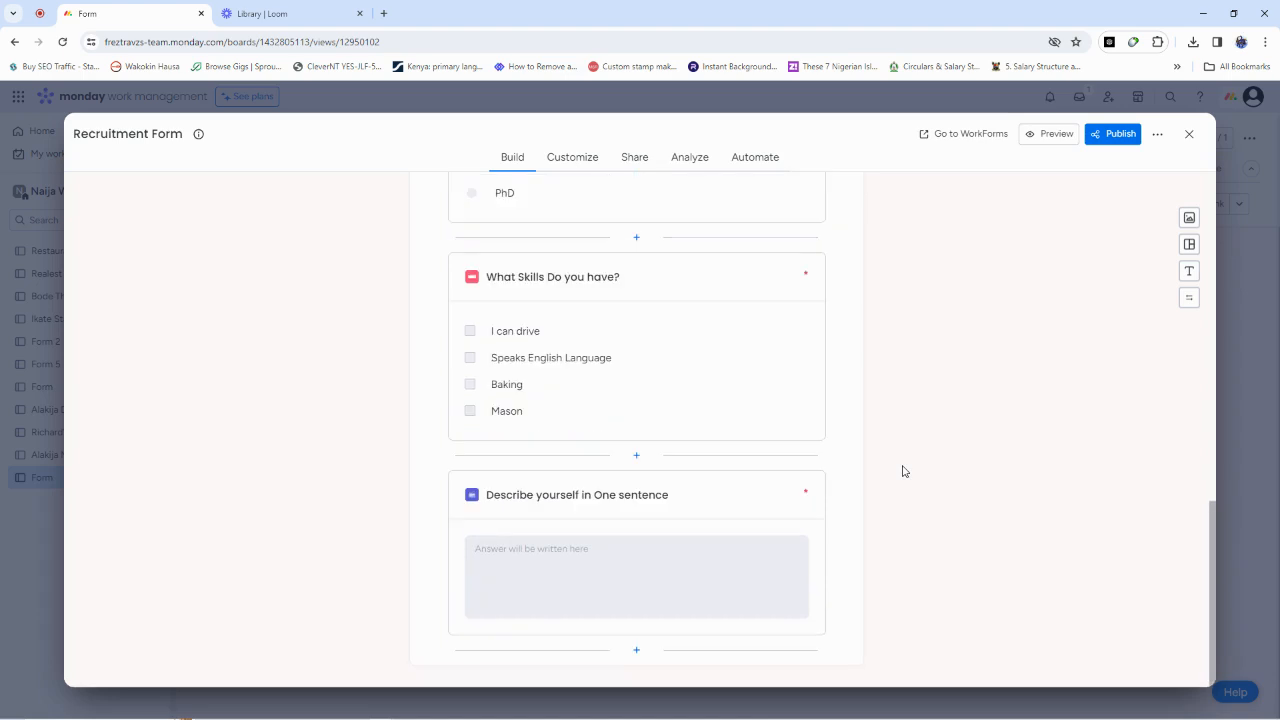
# - Add an upload file question below the "Describe yourself in One sentence" question
pyautogui.click(637, 652)
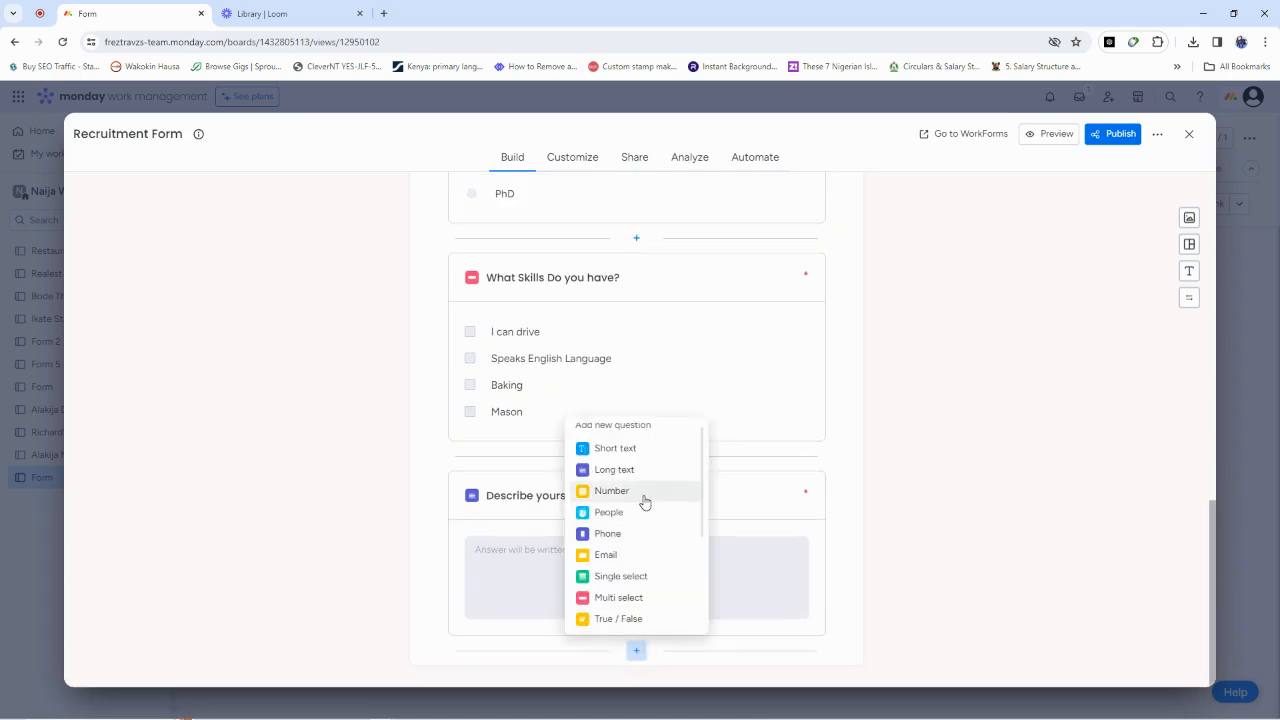
pyautogui.scroll(-3, 645, 502)
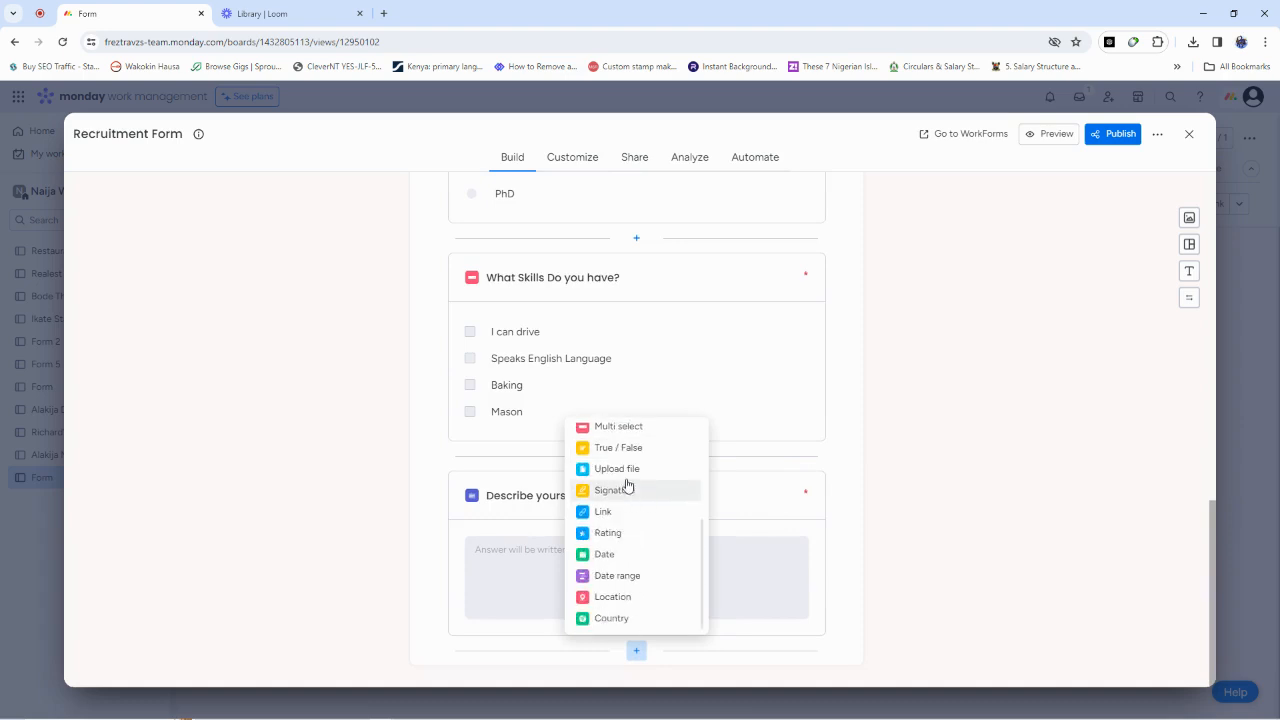
pyautogui.click(627, 469)
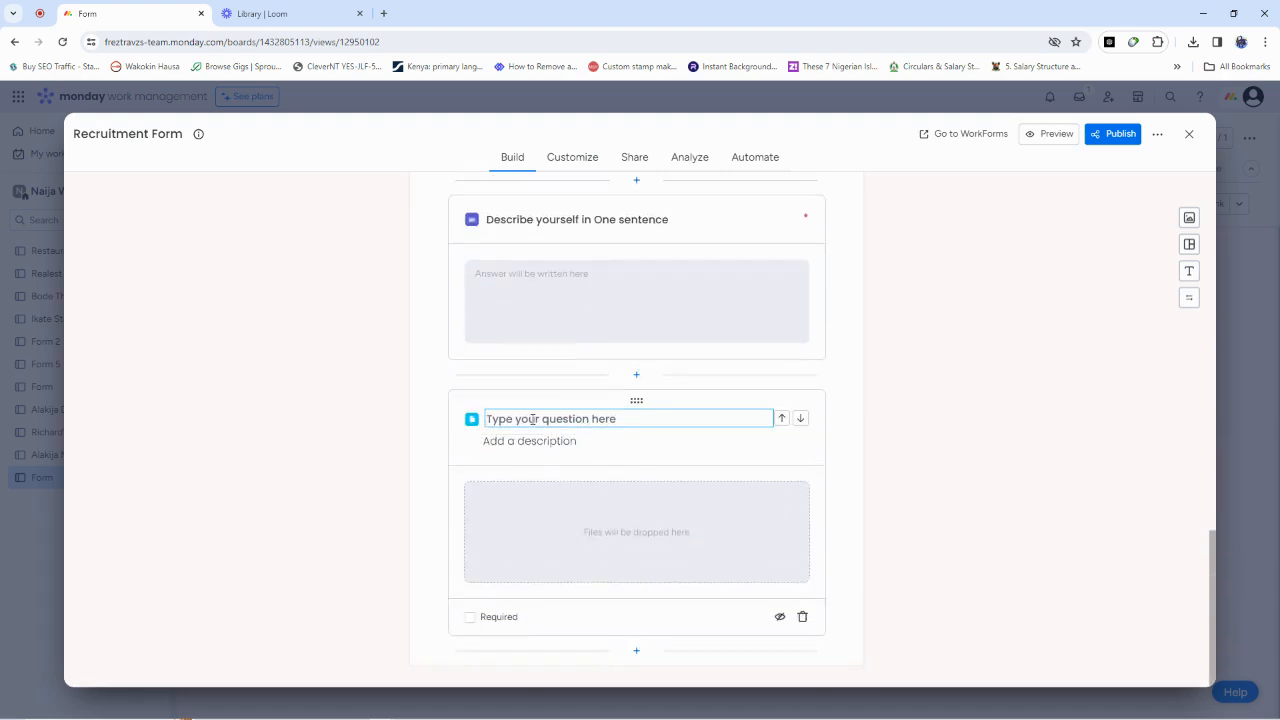
# - Title the upload file question "Upload your Resume" and make it required
pyautogui.write('Upload ')
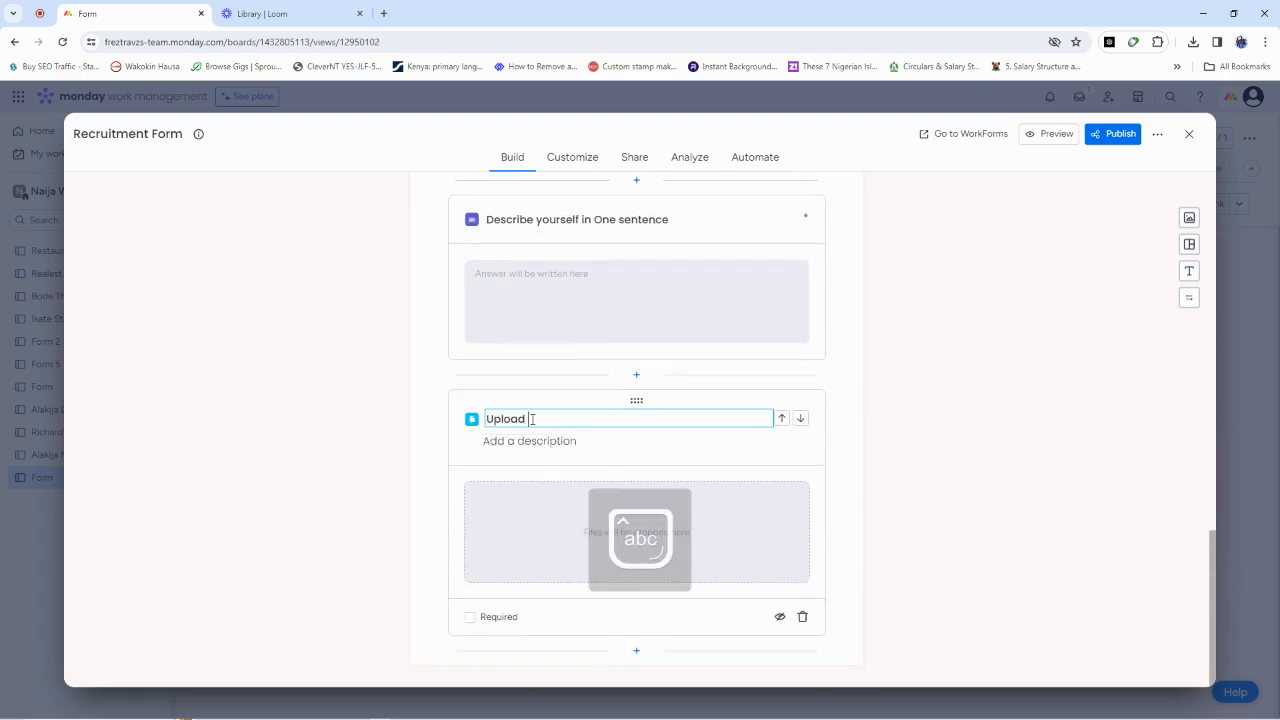
pyautogui.write('Your Resume')
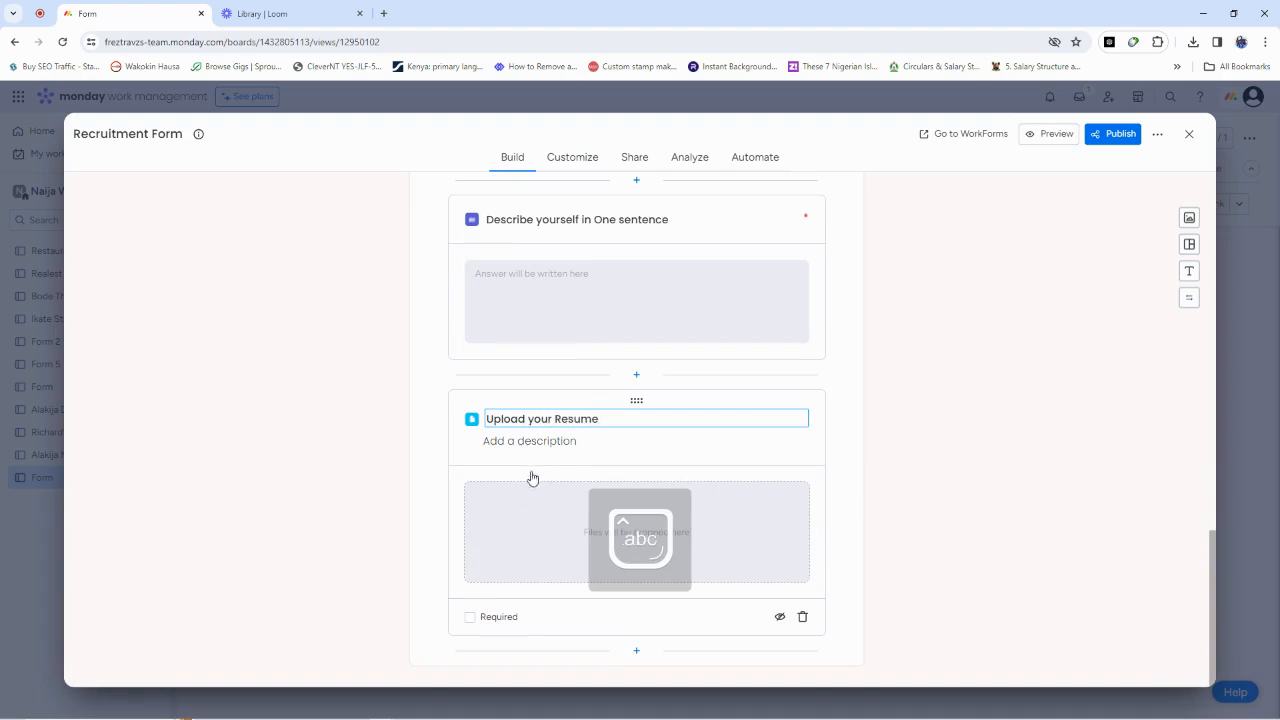
pyautogui.click(470, 617)
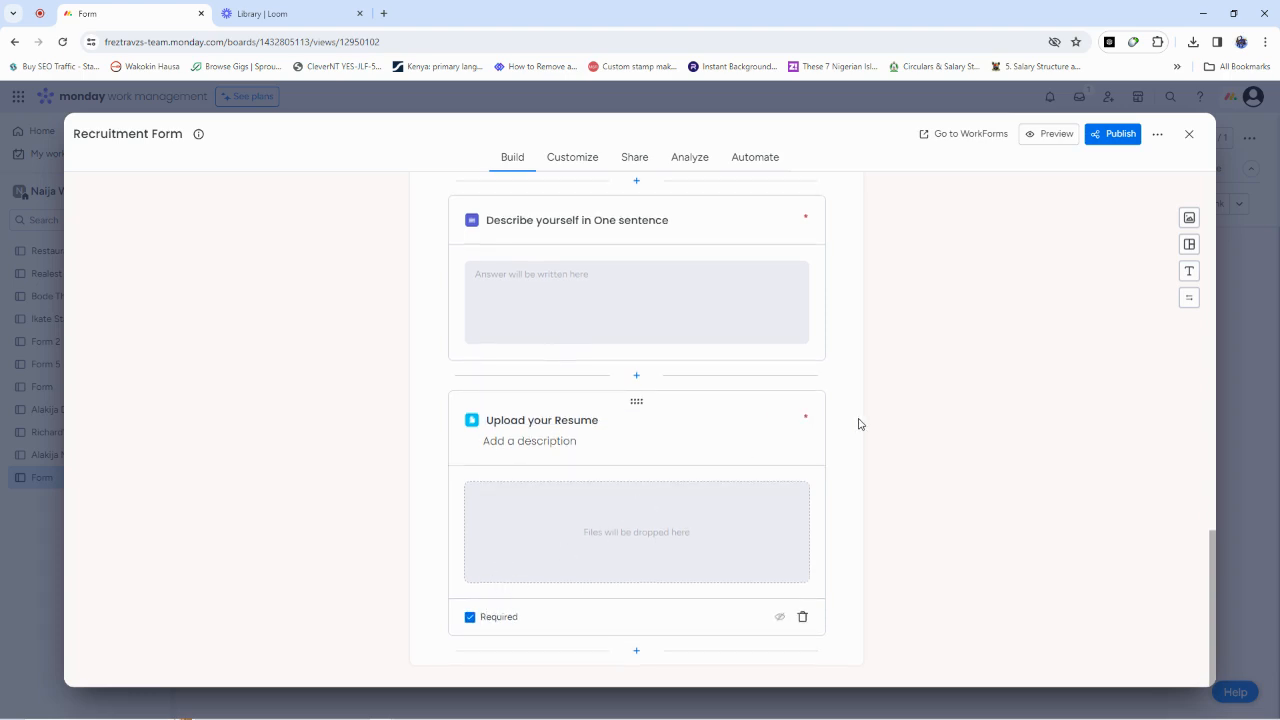
# - Add a required country question titled "Country of Origin?" below the resume upload question
pyautogui.click(632, 656)
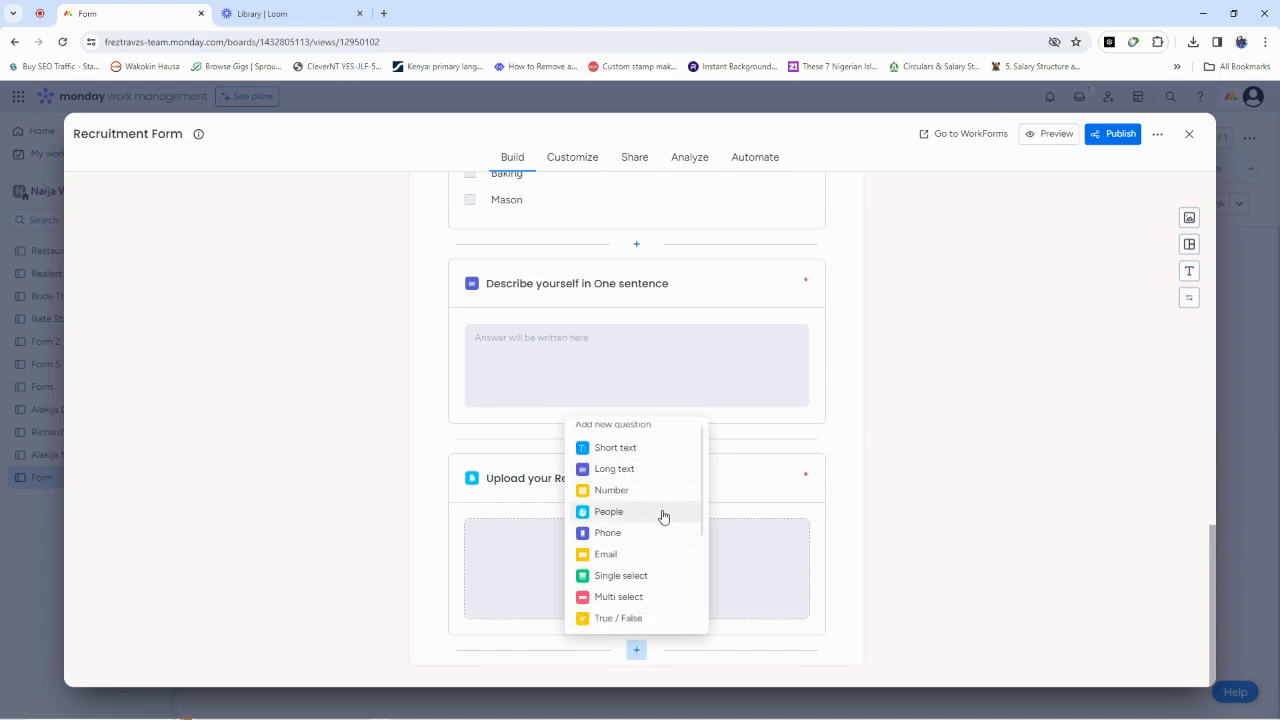
pyautogui.scroll(-3, 662, 516)
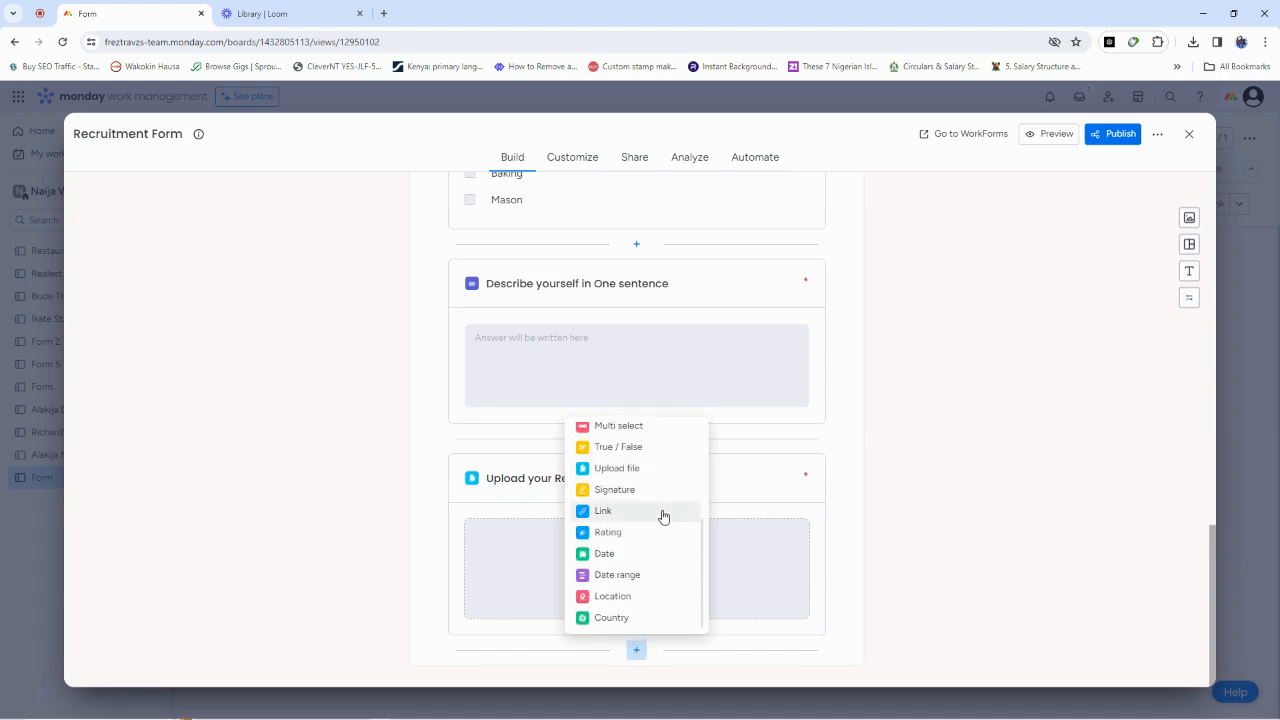
pyautogui.click(612, 618)
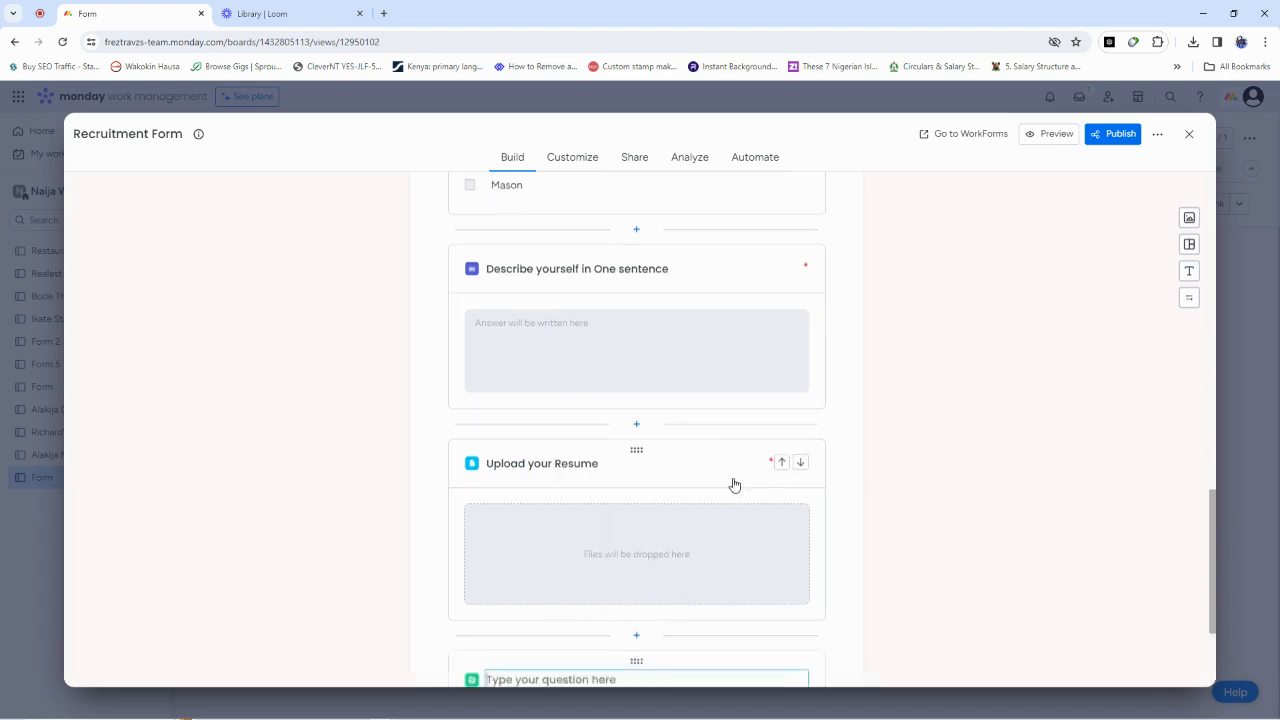
pyautogui.write('C')
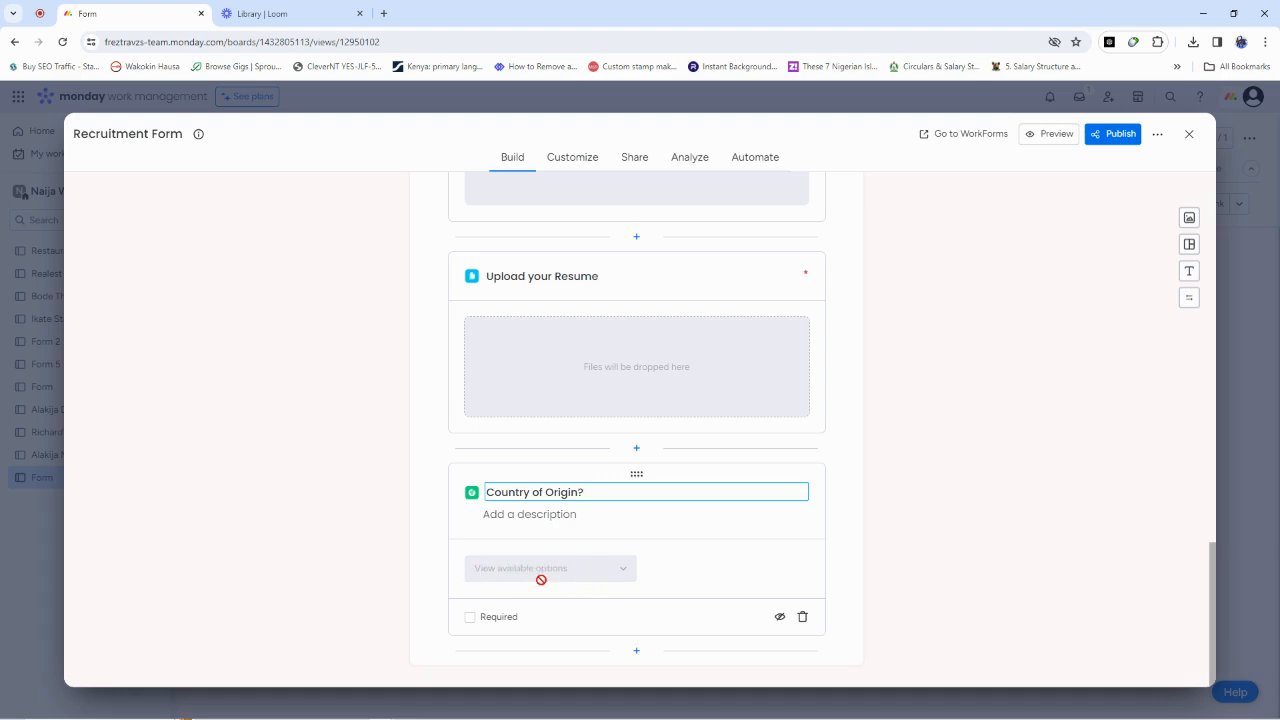
pyautogui.click(471, 619)
pyautogui.click(470, 617)
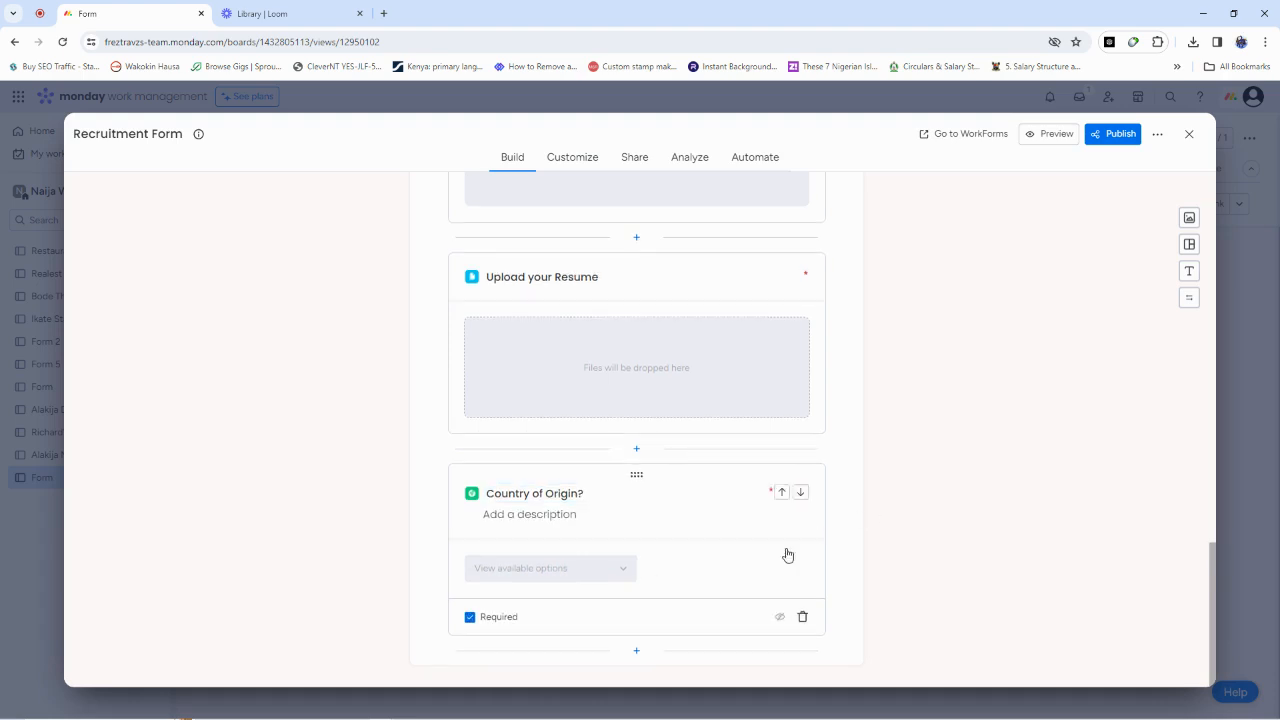
# - Add a required signature question titled "Signature" below the "Country of Origin?" question
pyautogui.click(638, 651)
pyautogui.scroll(-3, 634, 530)
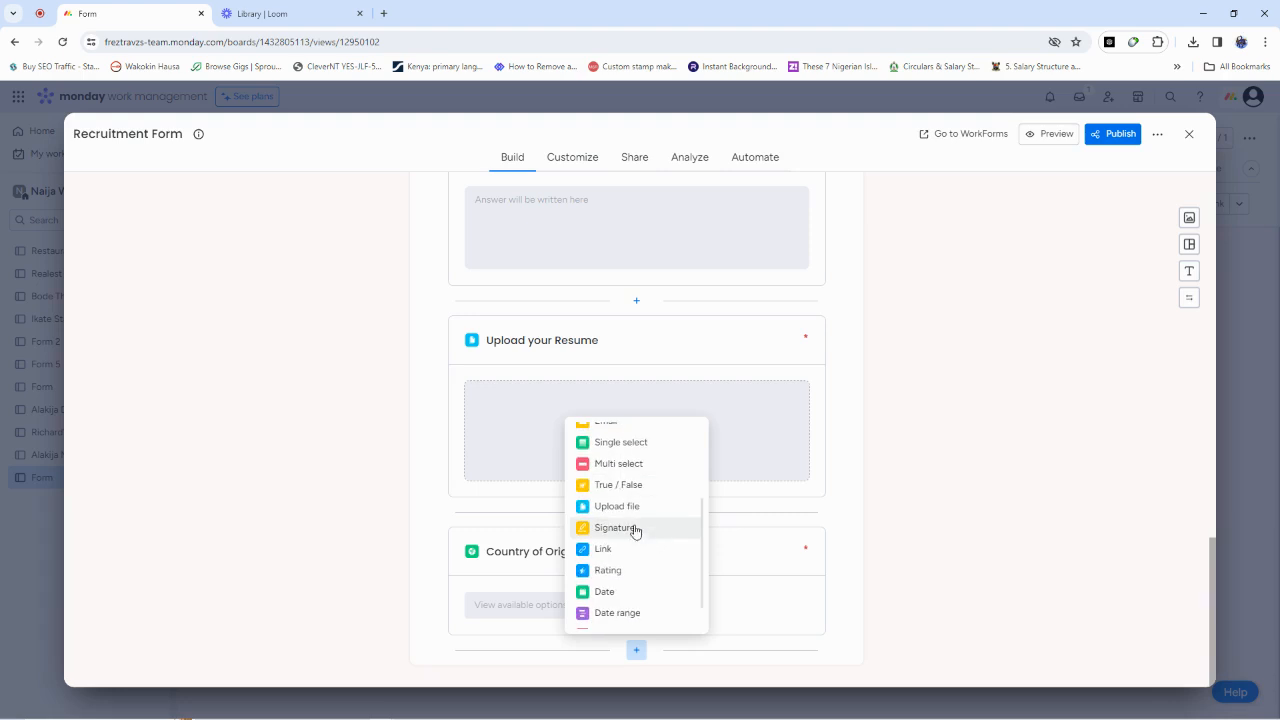
pyautogui.scroll(1, 634, 530)
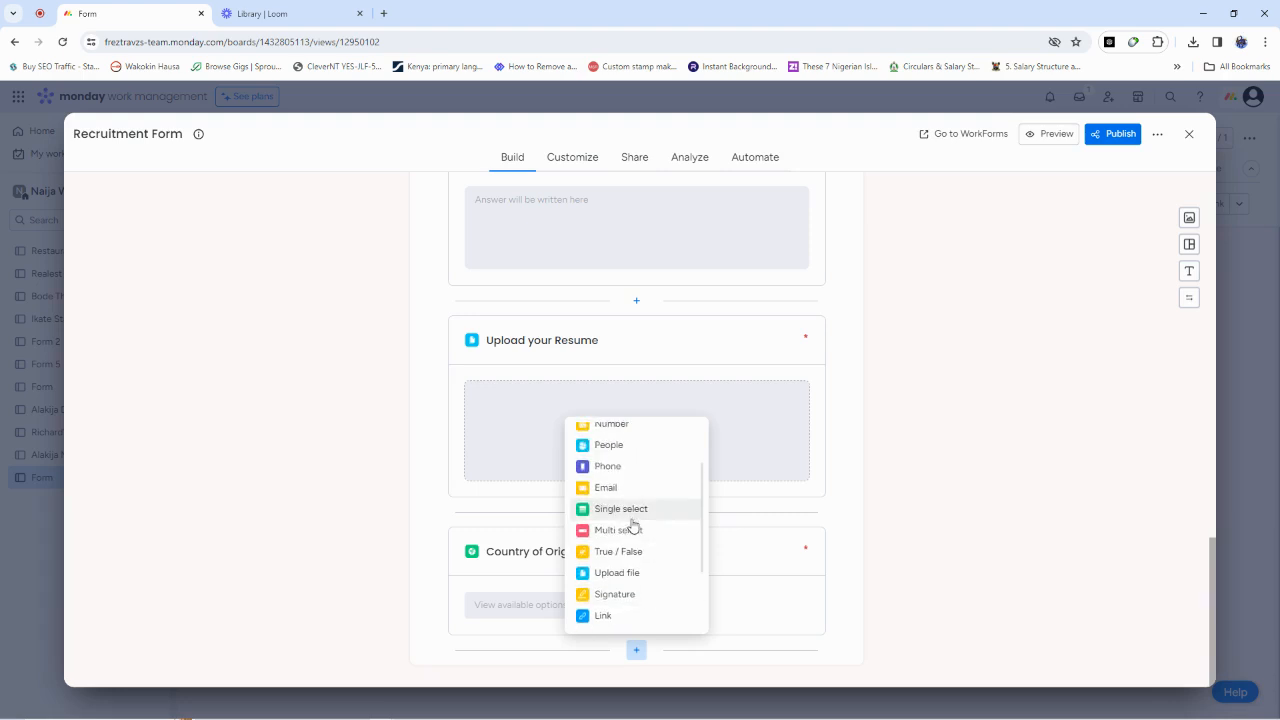
pyautogui.click(676, 576)
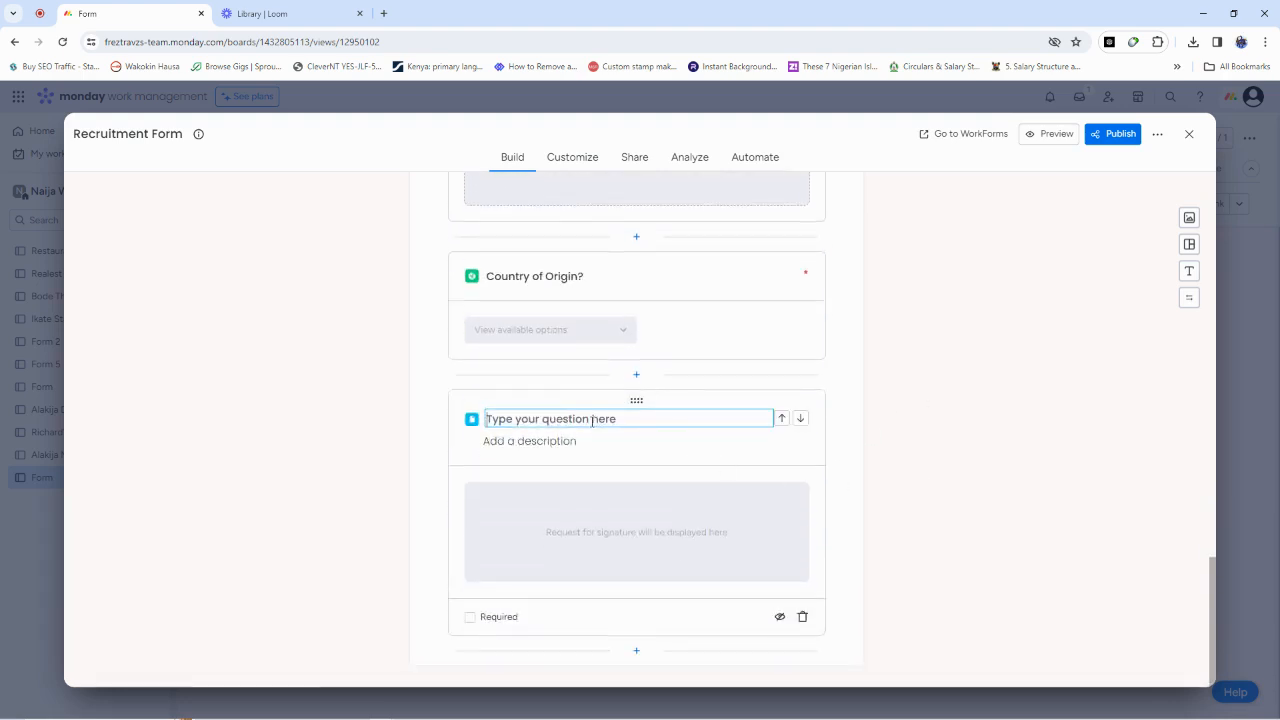
pyautogui.write('Sig')
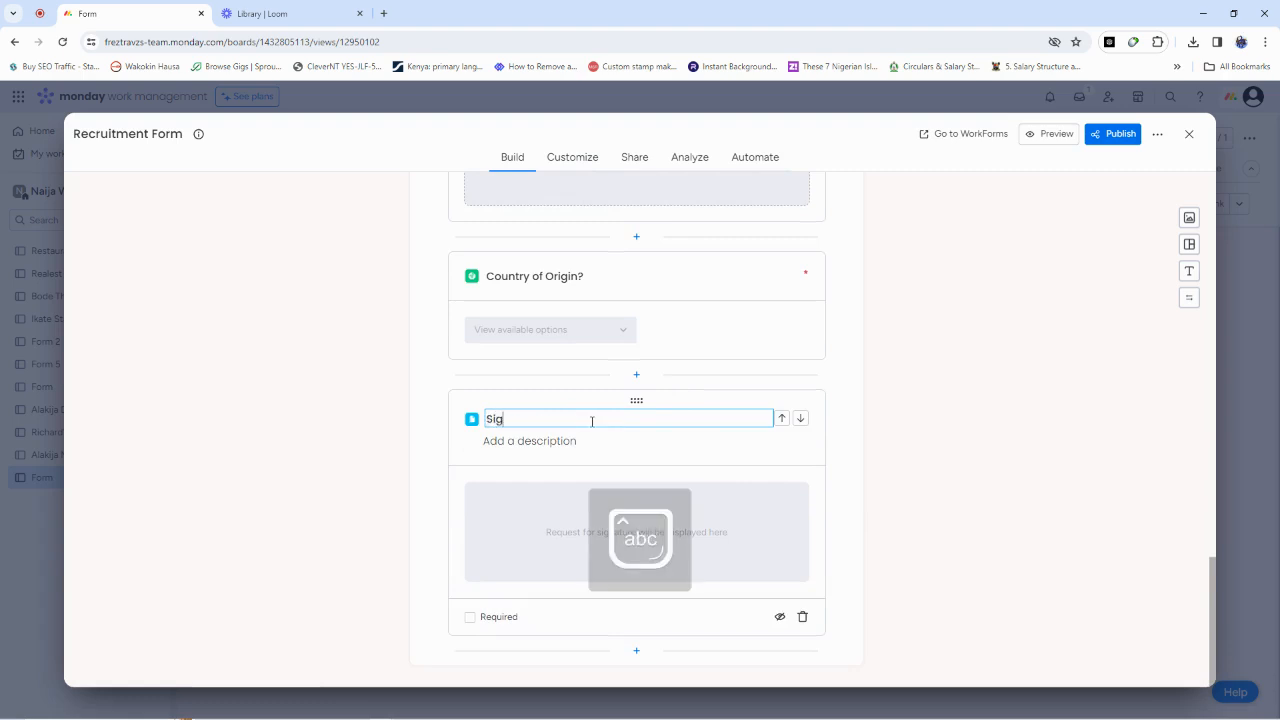
pyautogui.write('n your Signature')
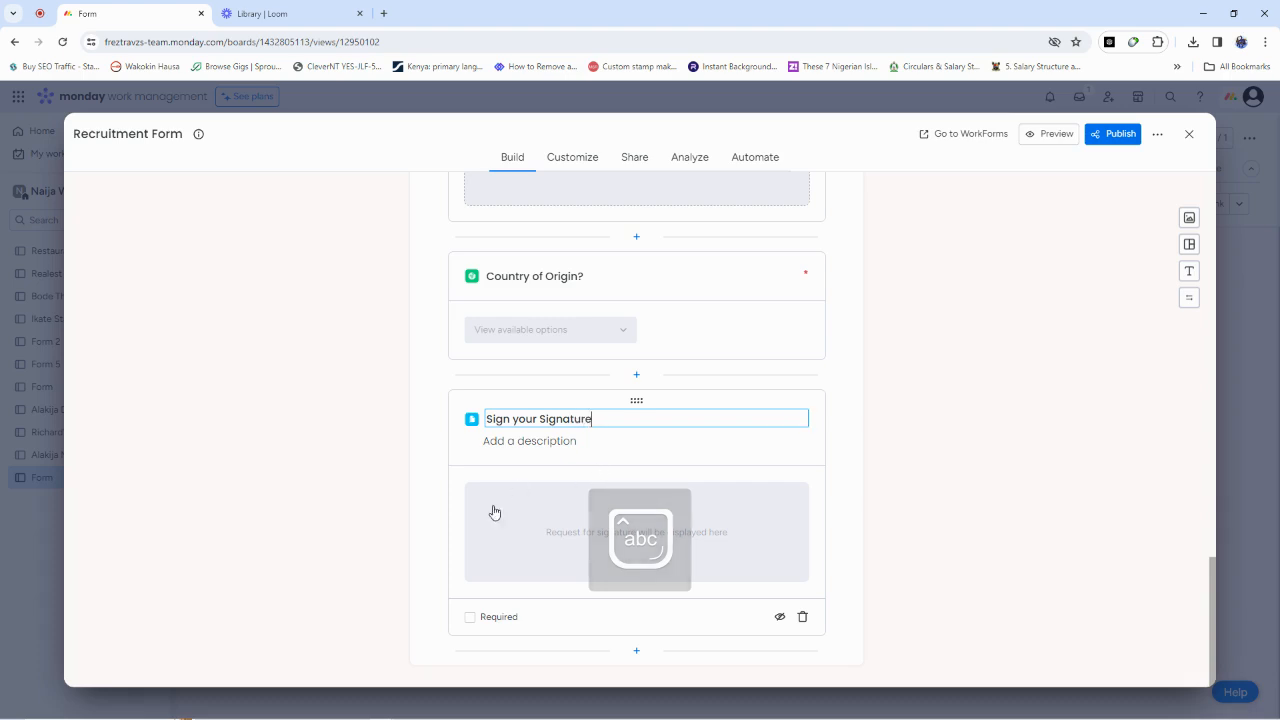
pyautogui.click(469, 619)
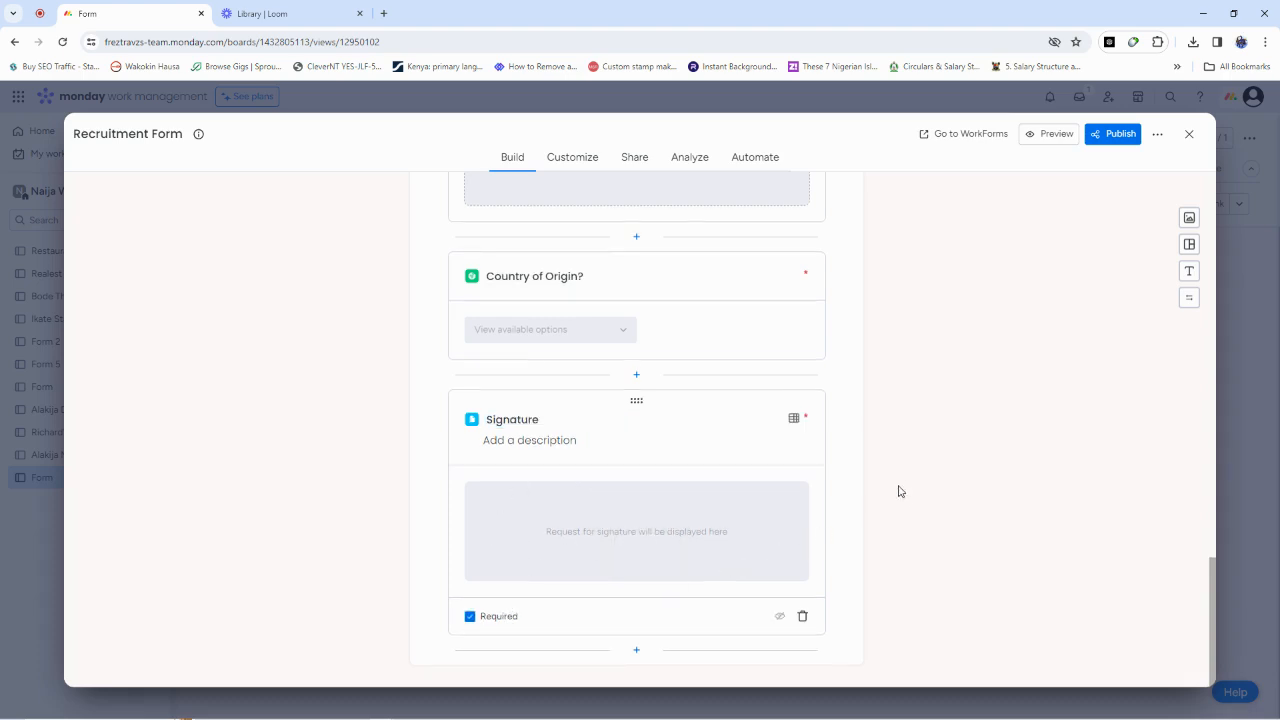
# - Look over the questions built so far and open the form's customization settings
pyautogui.scroll(15, 908, 480)
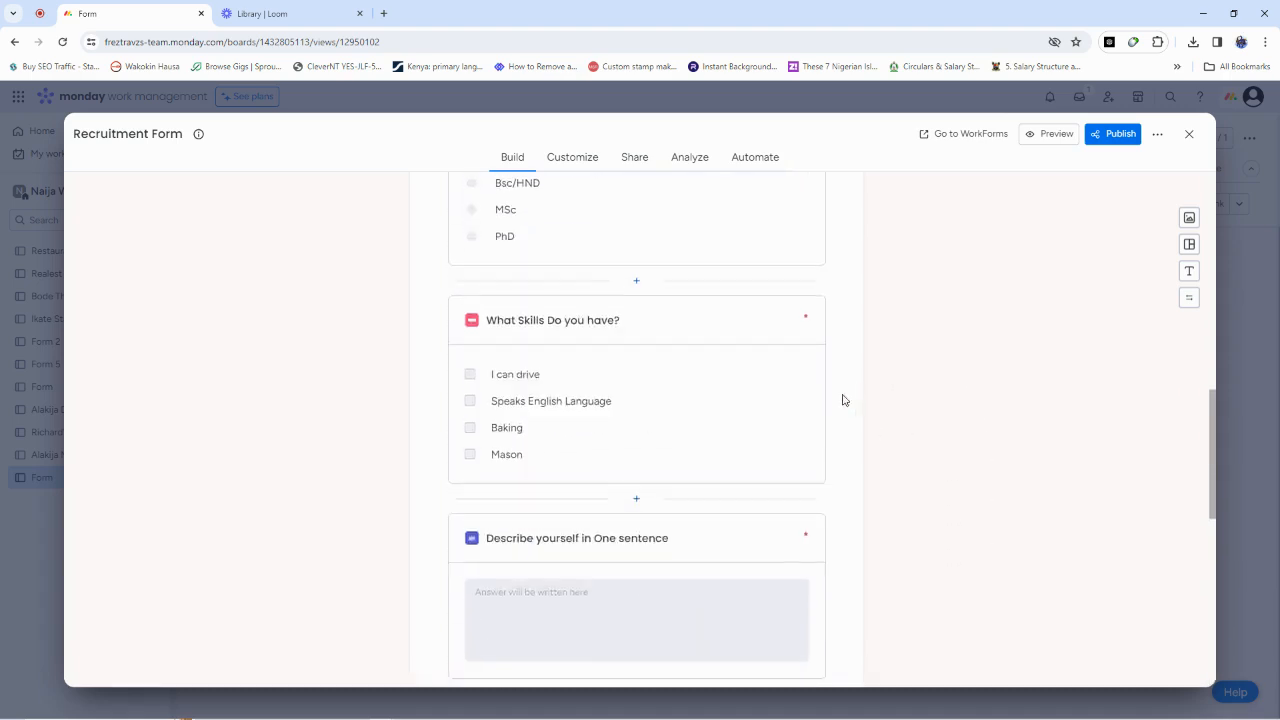
pyautogui.scroll(-15, 797, 429)
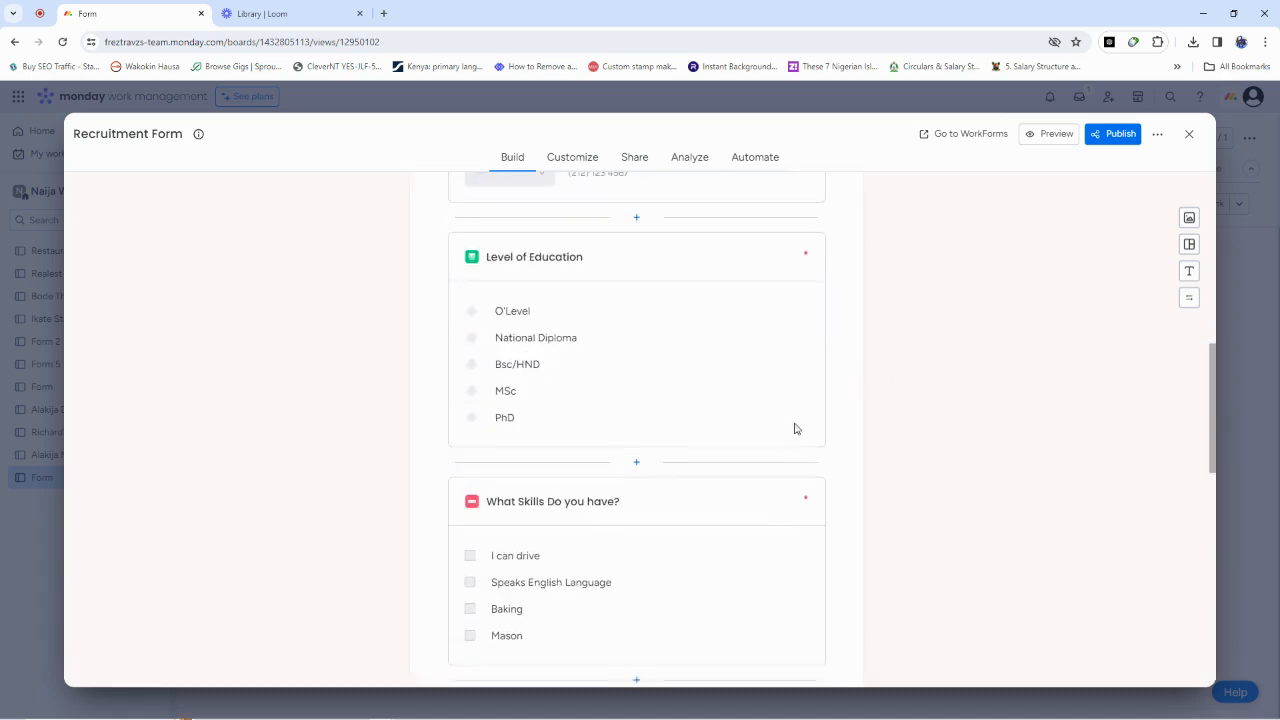
pyautogui.scroll(15, 838, 406)
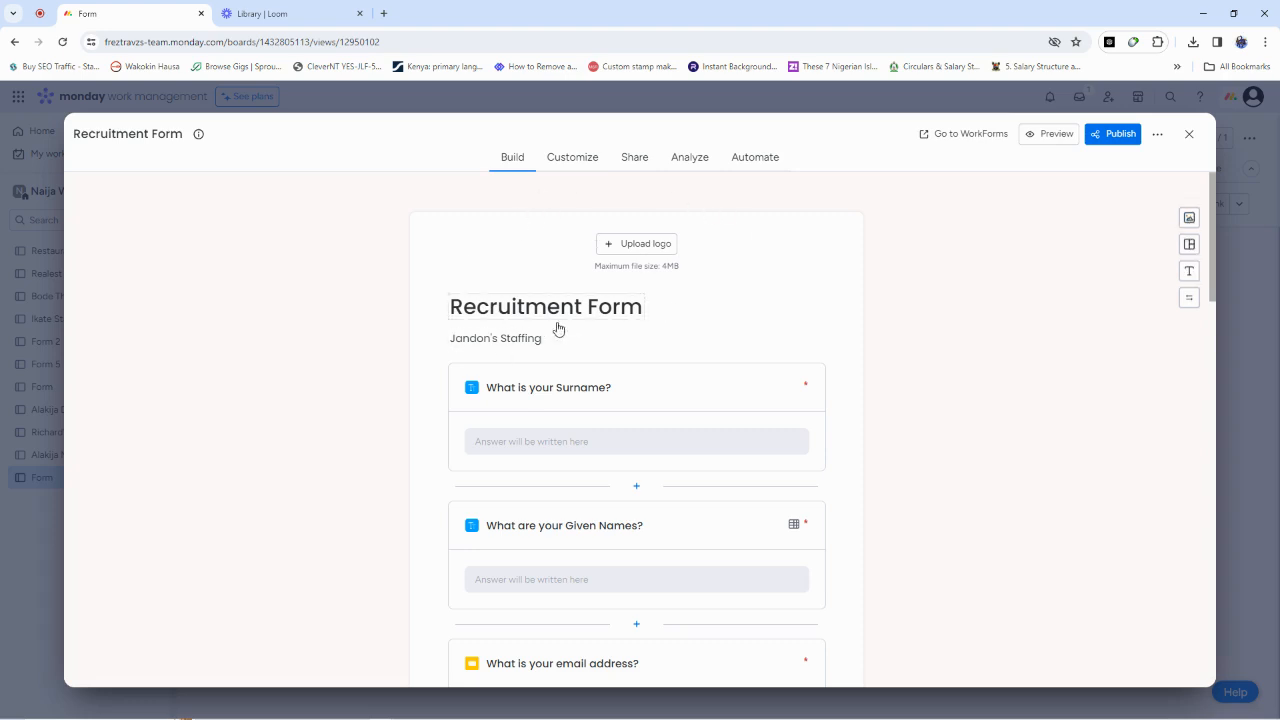
pyautogui.click(570, 160)
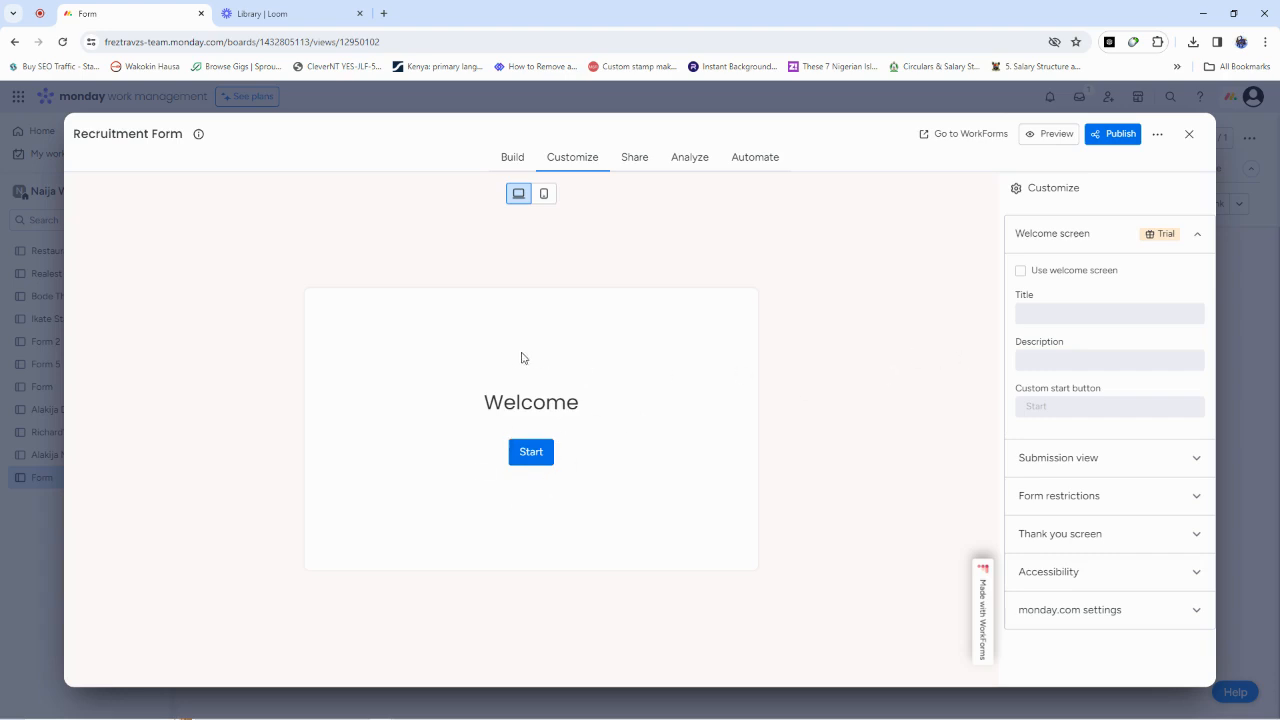
pyautogui.click(1020, 271)
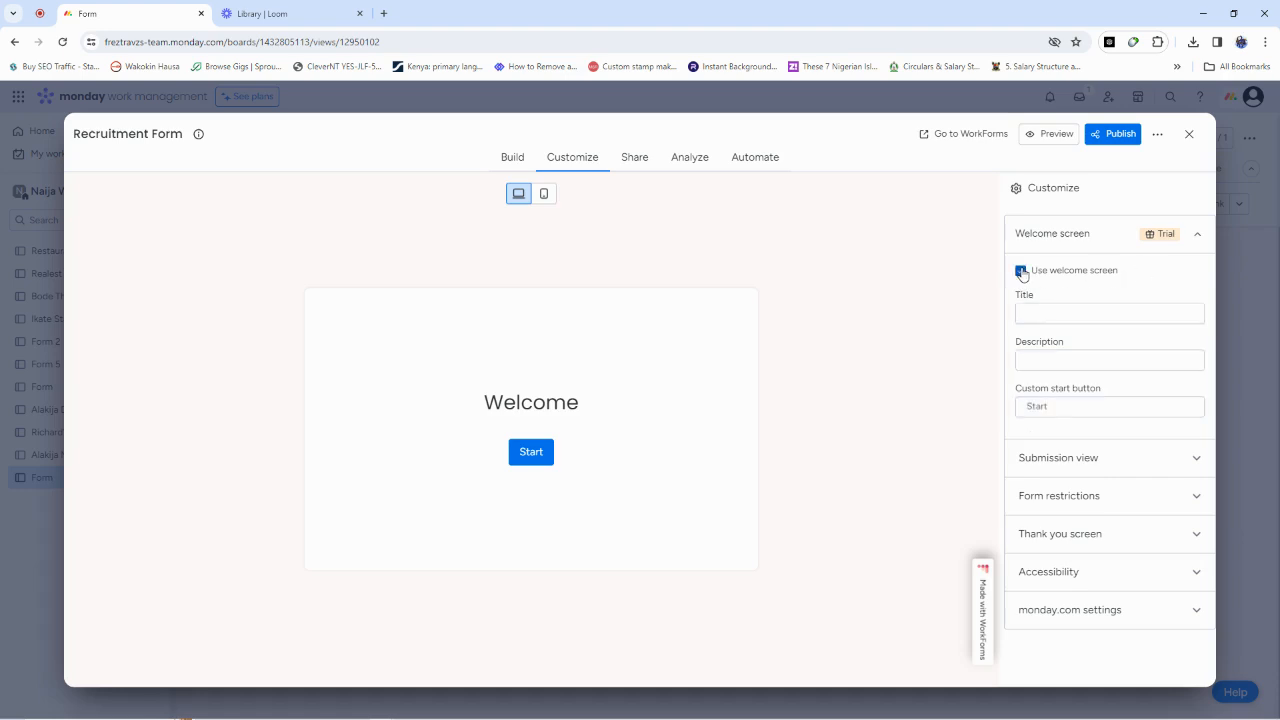
pyautogui.click(1020, 271)
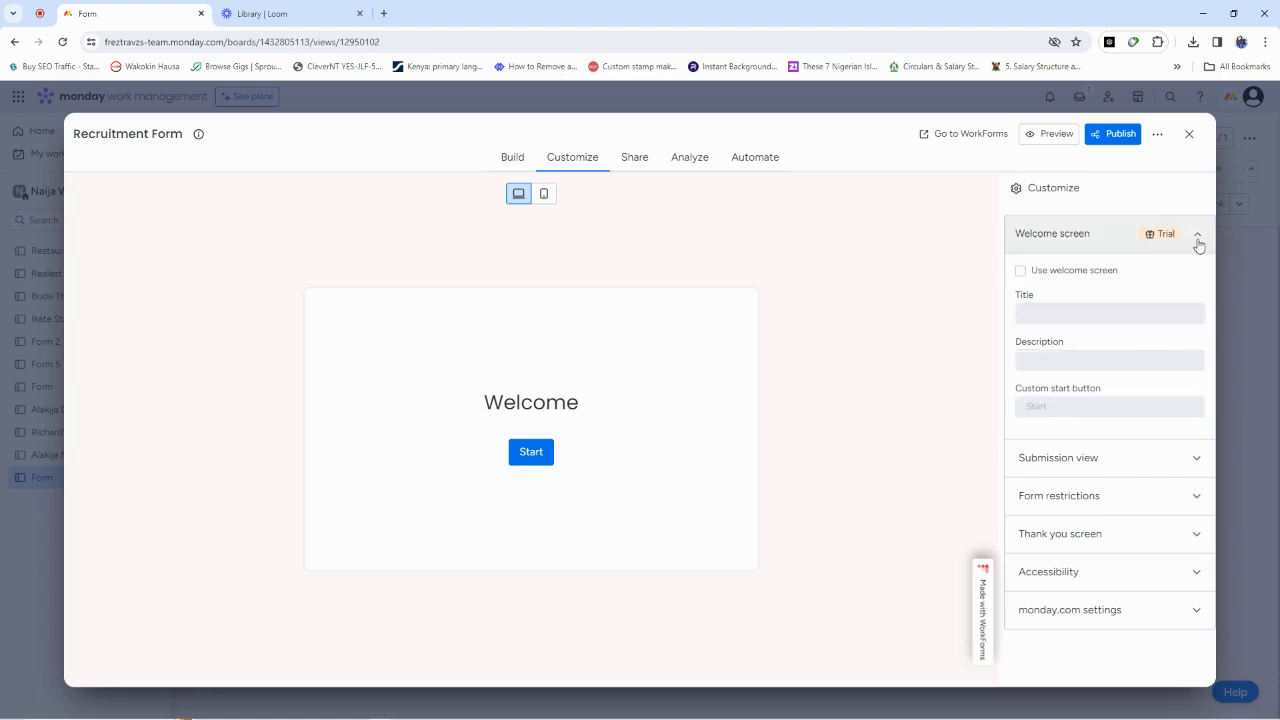
pyautogui.click(1020, 272)
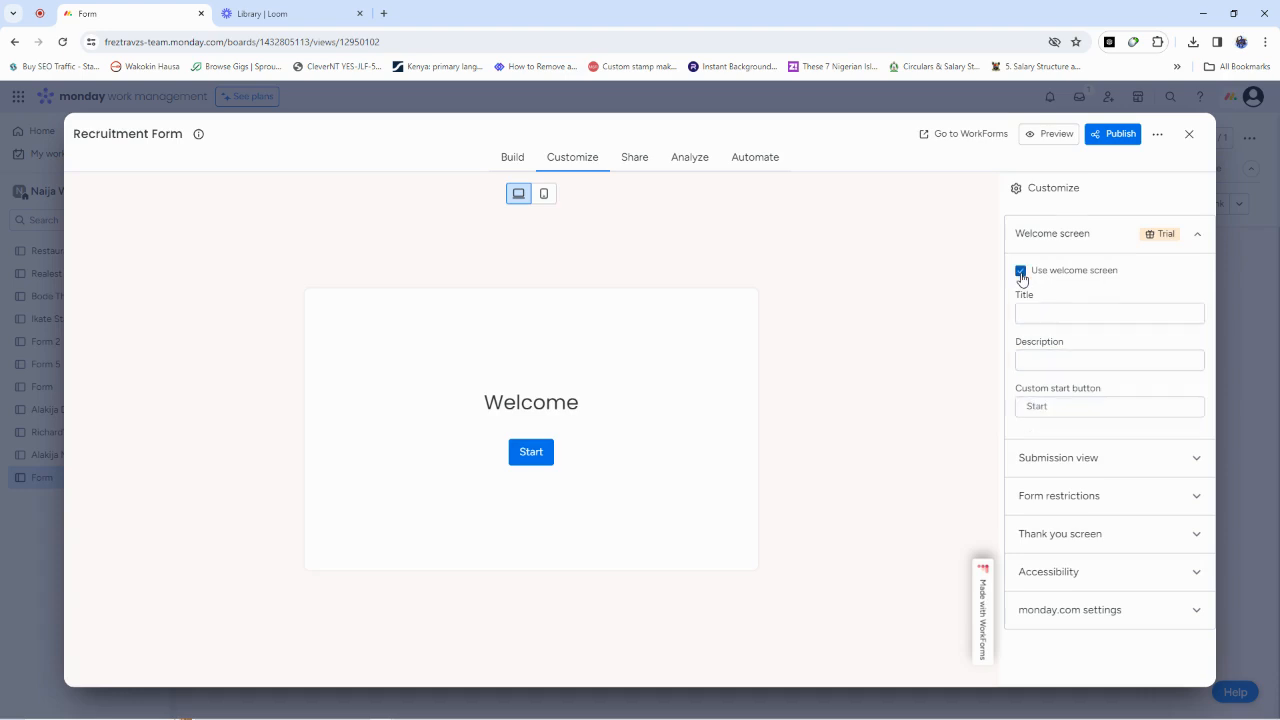
pyautogui.click(1020, 272)
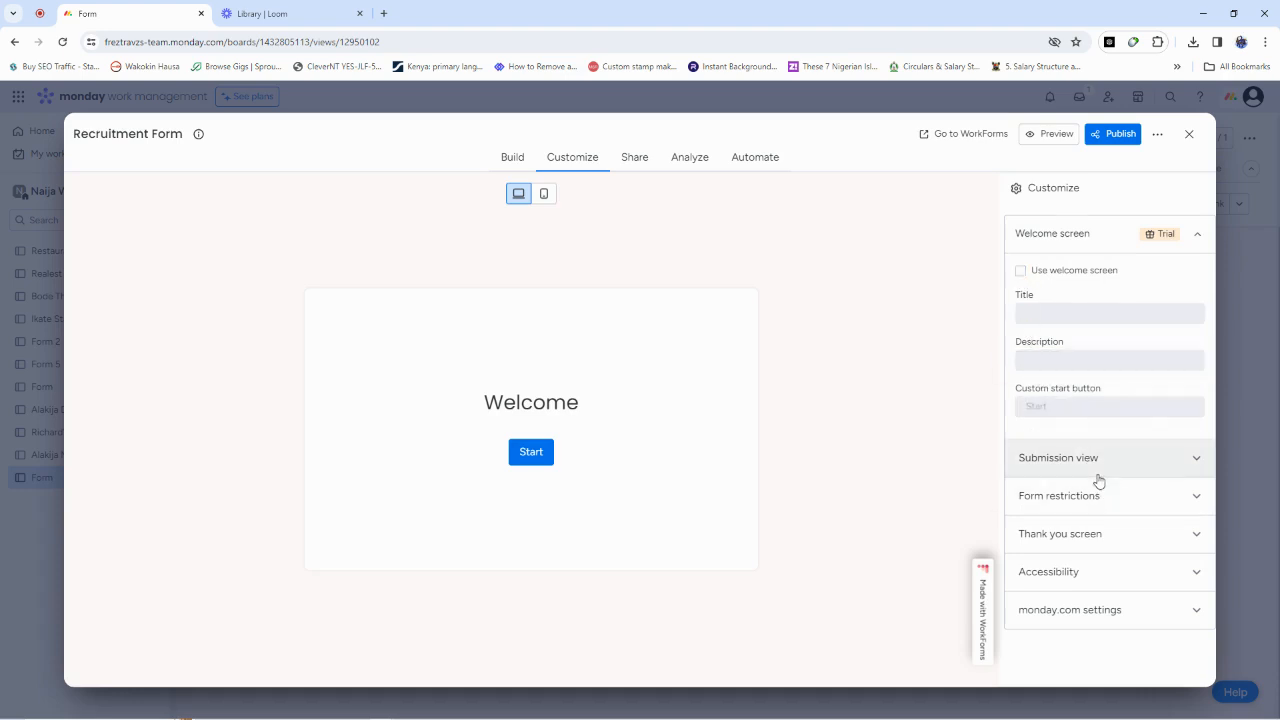
# - Set the form's custom submit button text to "Submit Now" in the submission view settings
pyautogui.click(1062, 462)
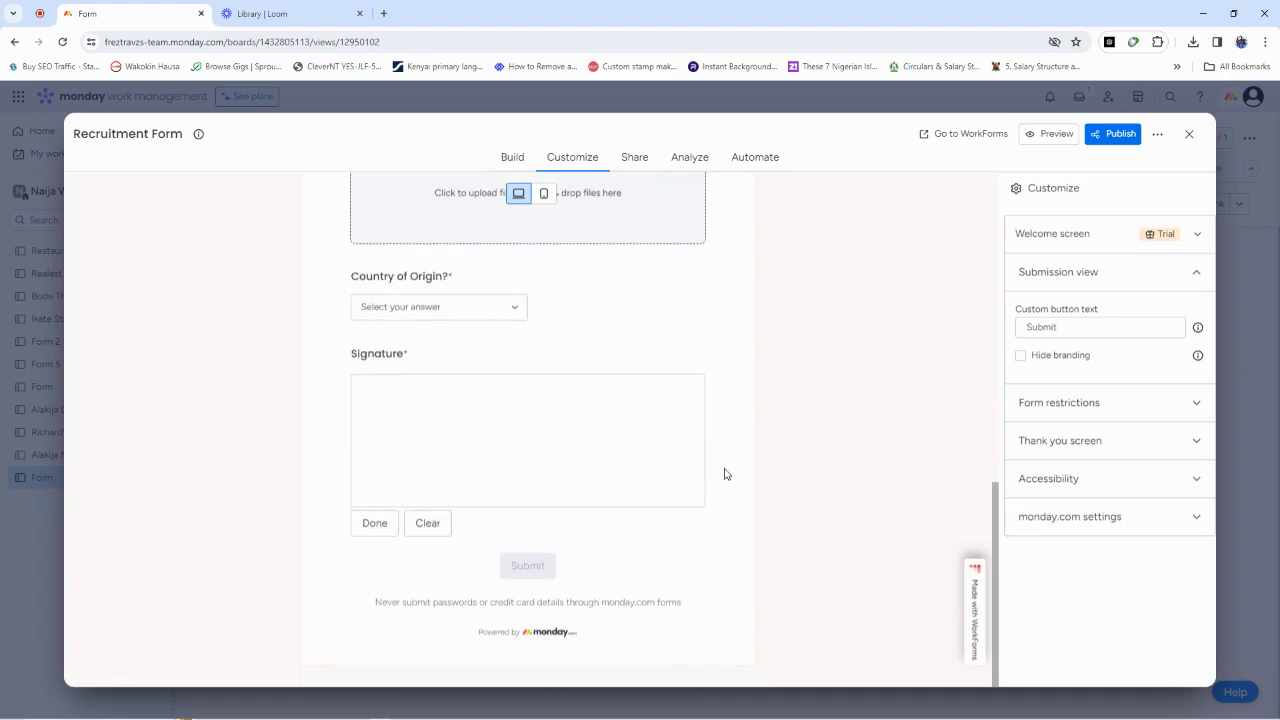
pyautogui.click(1059, 328)
pyautogui.write('Submit')
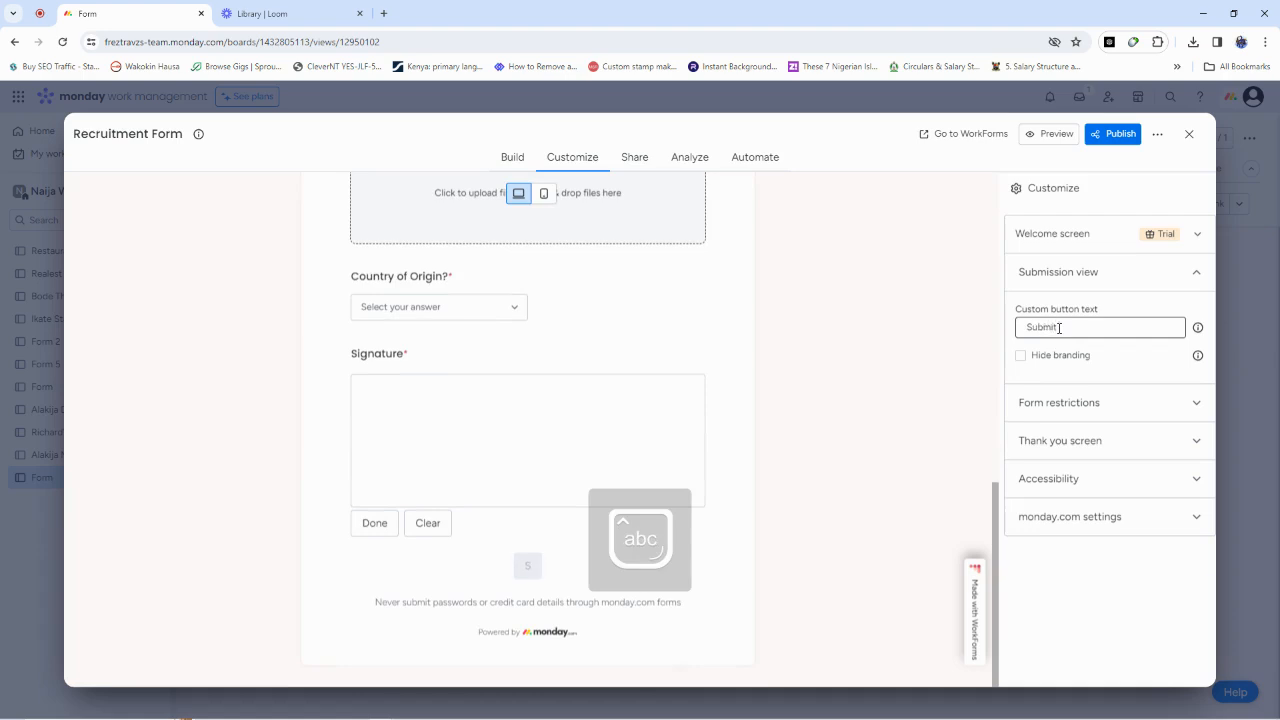
pyautogui.write(' h')
pyautogui.press('BackSpace')
pyautogui.press('BackSpace')
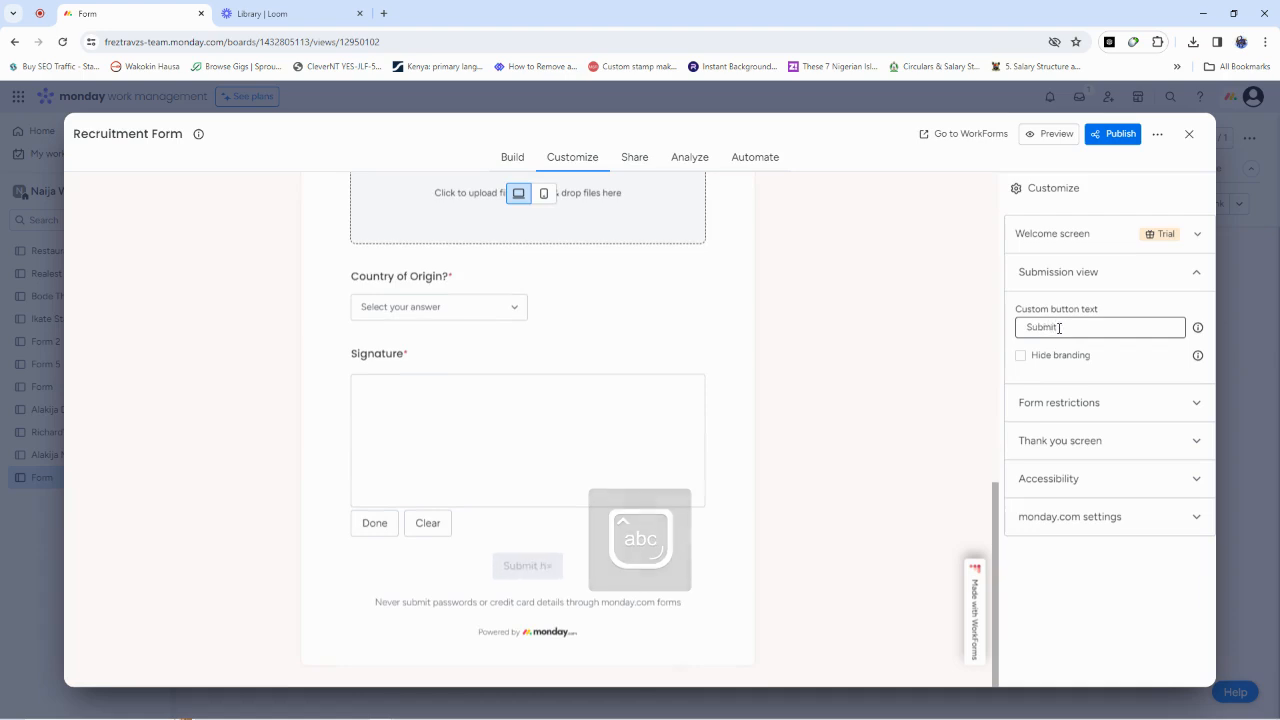
pyautogui.write('Now')
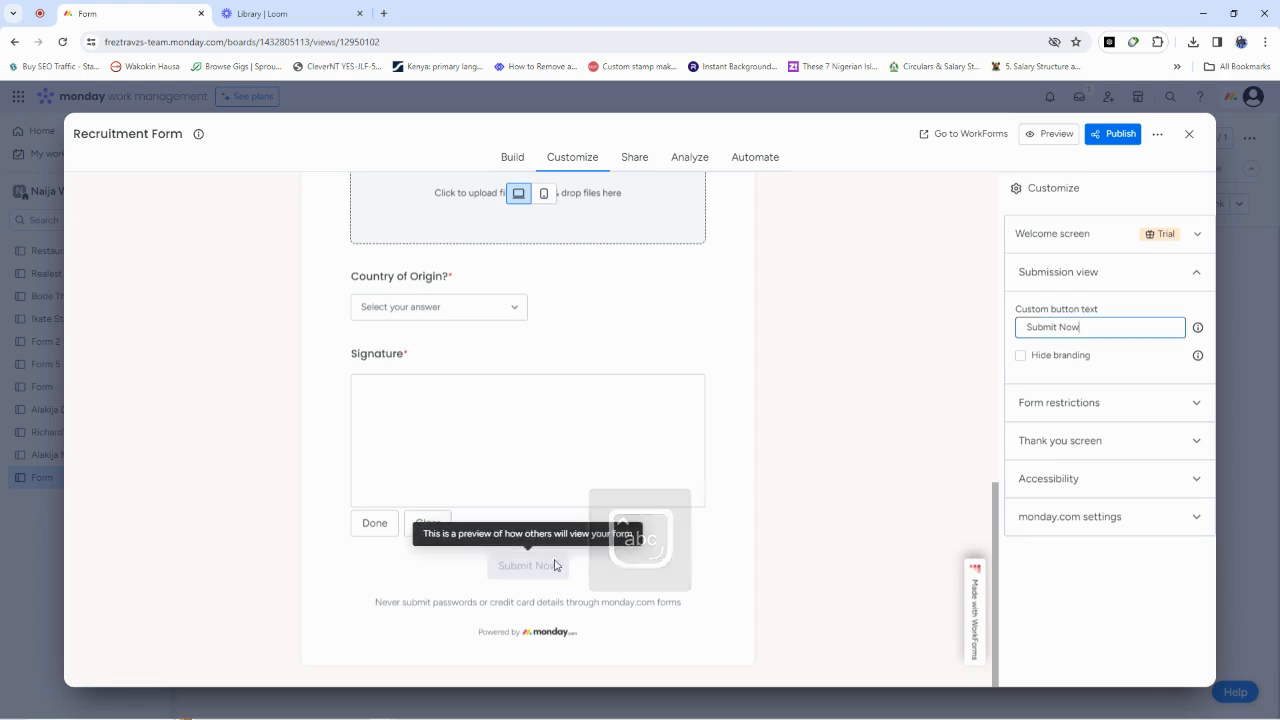
# - Examine the form restrictions, thank you screen and accessibility settings of the form
pyautogui.click(1055, 408)
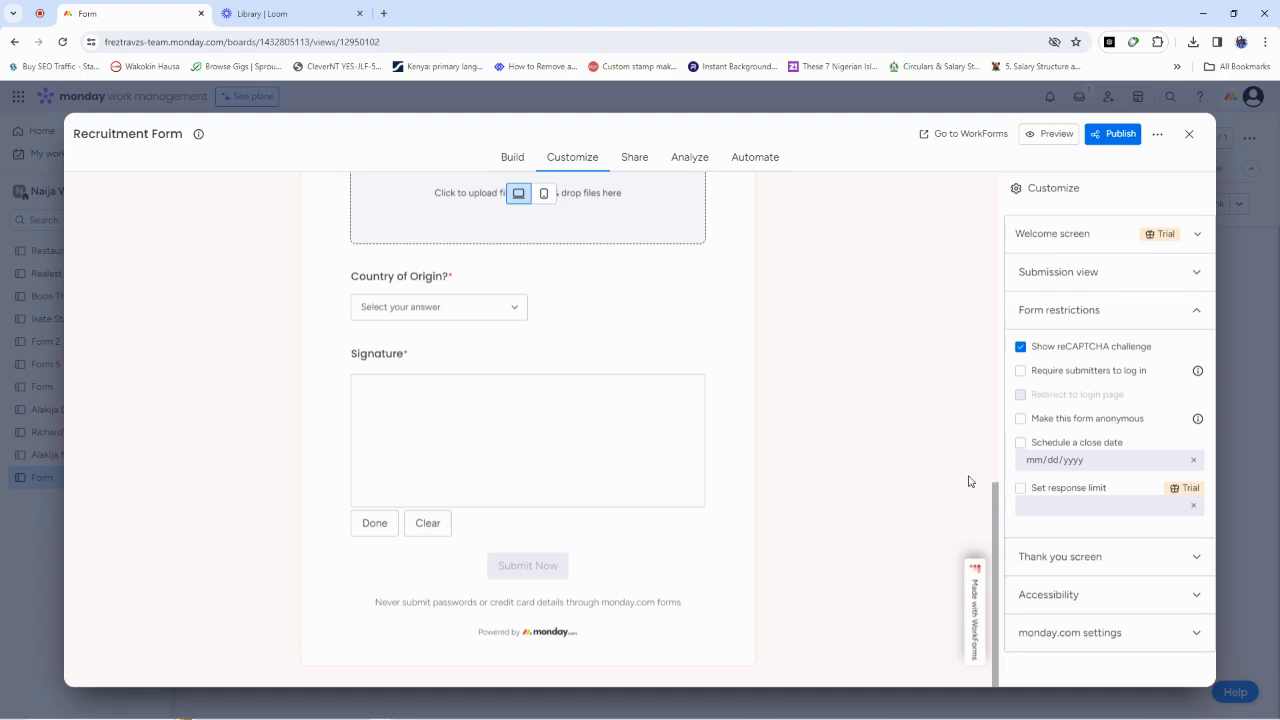
pyautogui.click(1108, 566)
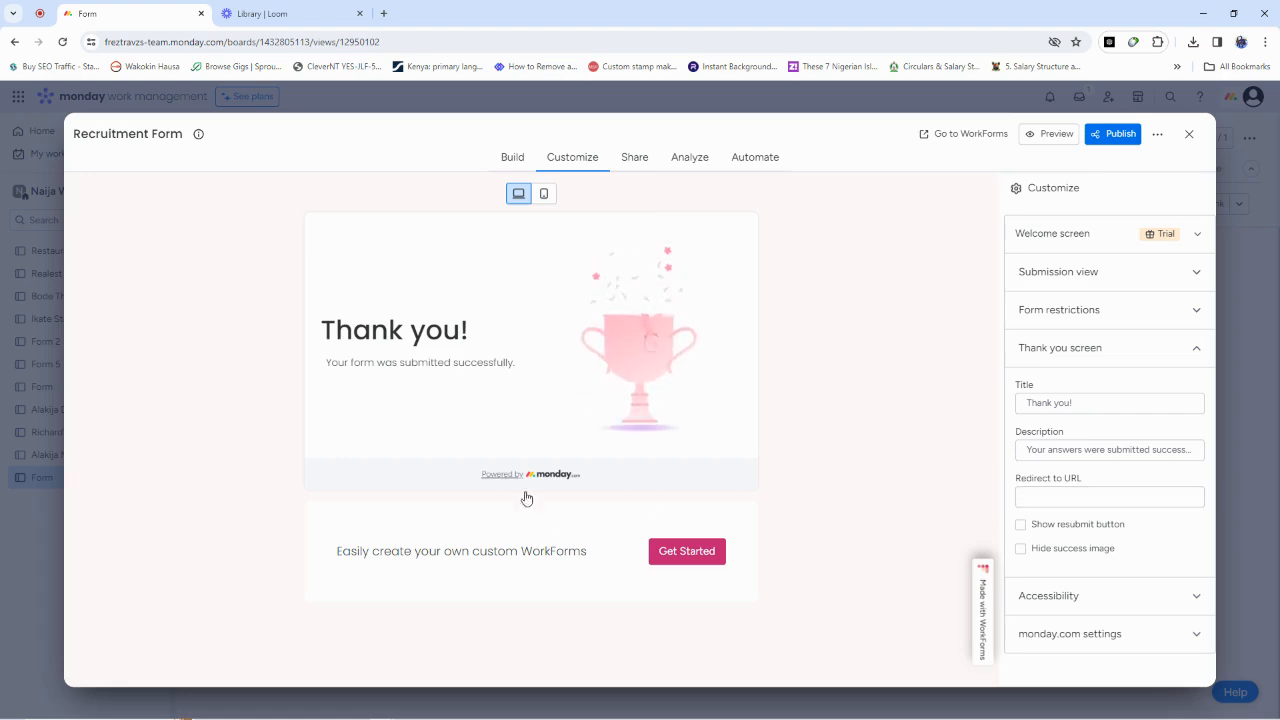
pyautogui.click(1102, 600)
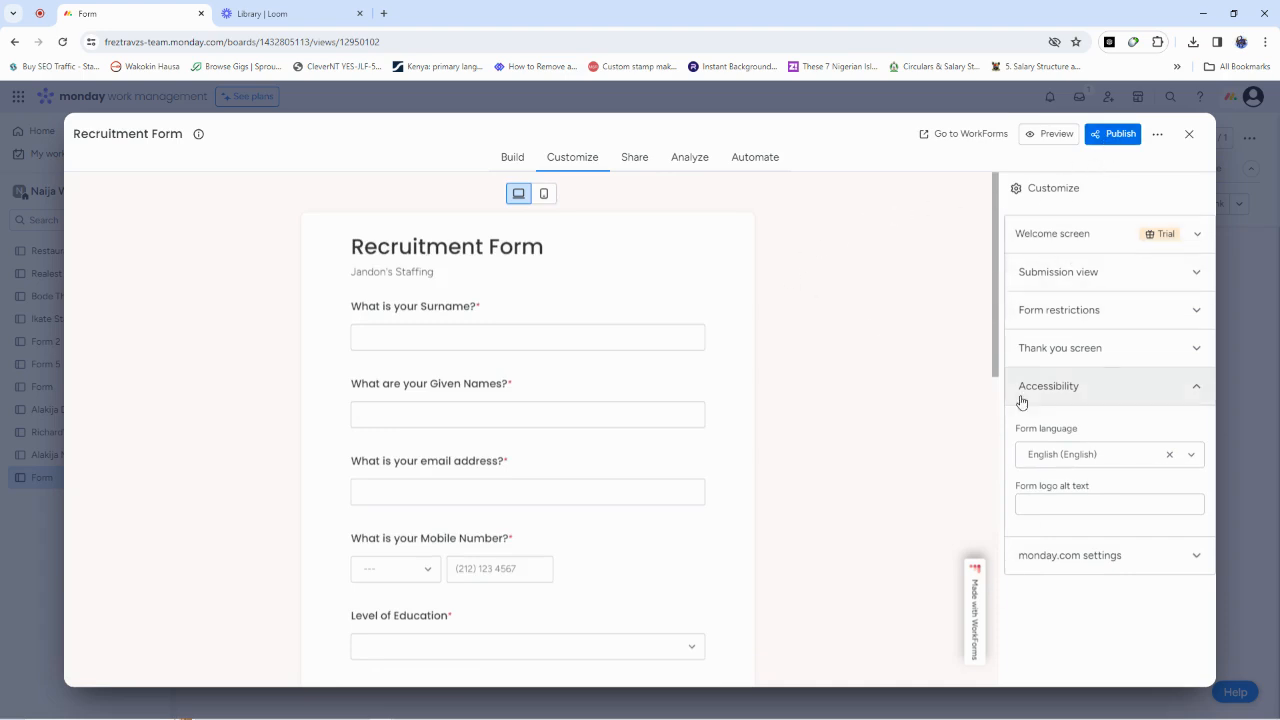
# - Preview the recruitment form, check its questions from start to end, and return to the form editor
pyautogui.click(1046, 135)
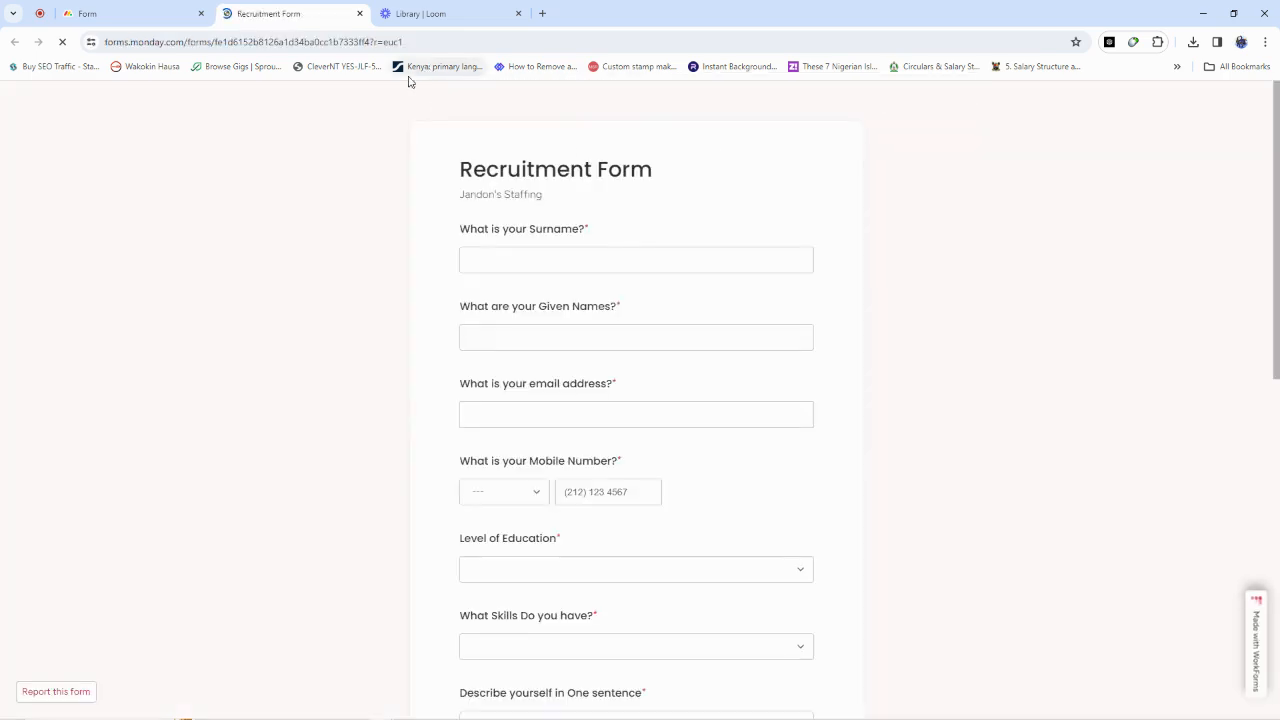
pyautogui.scroll(-8, 777, 360)
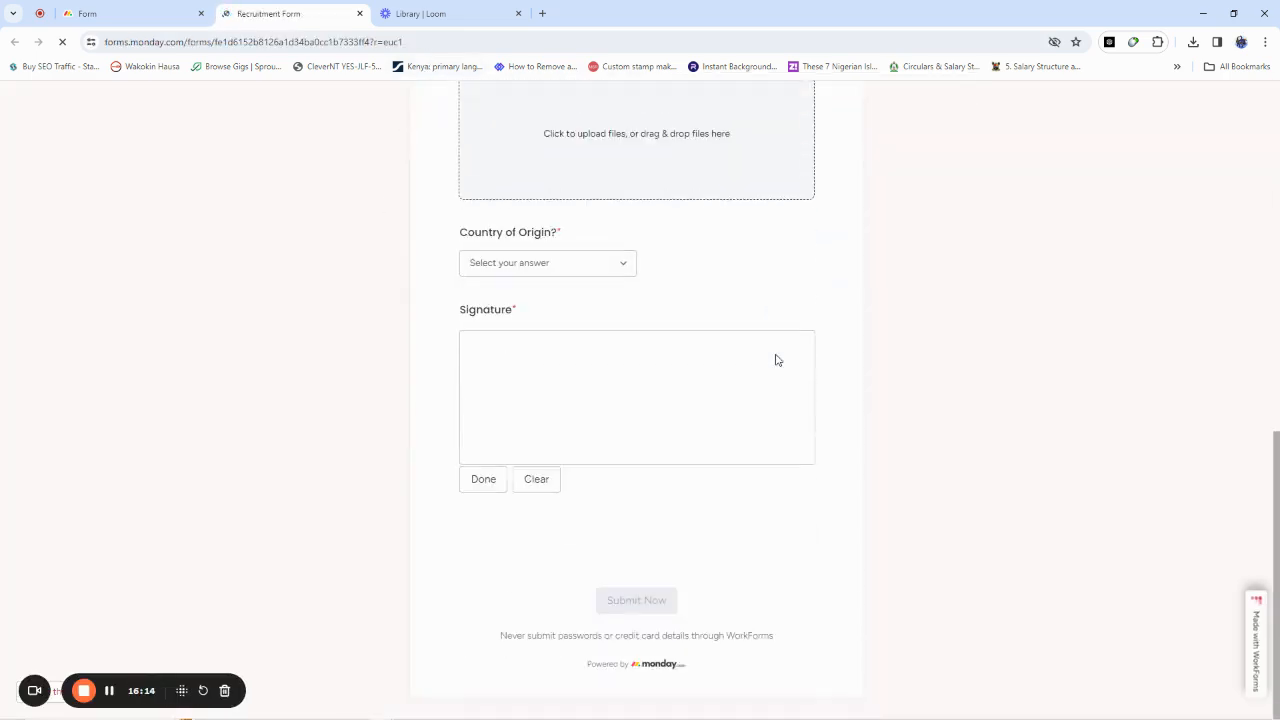
pyautogui.scroll(10, 683, 494)
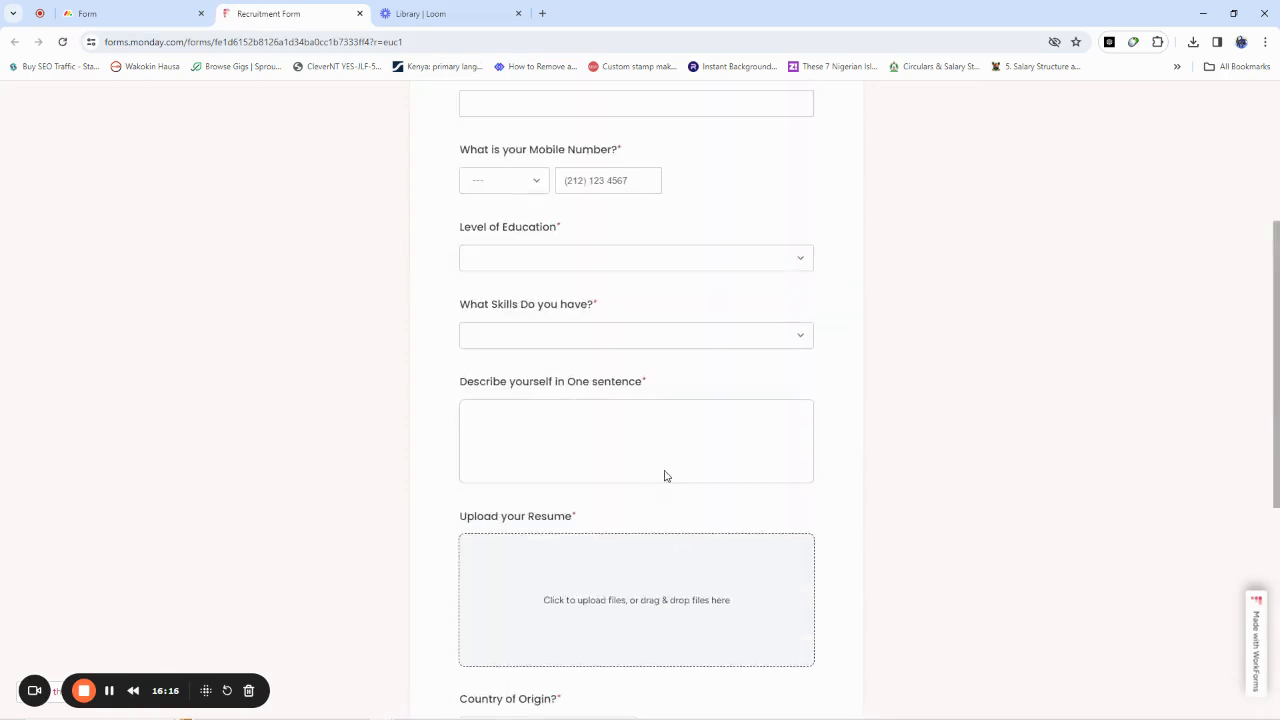
pyautogui.scroll(-8, 659, 469)
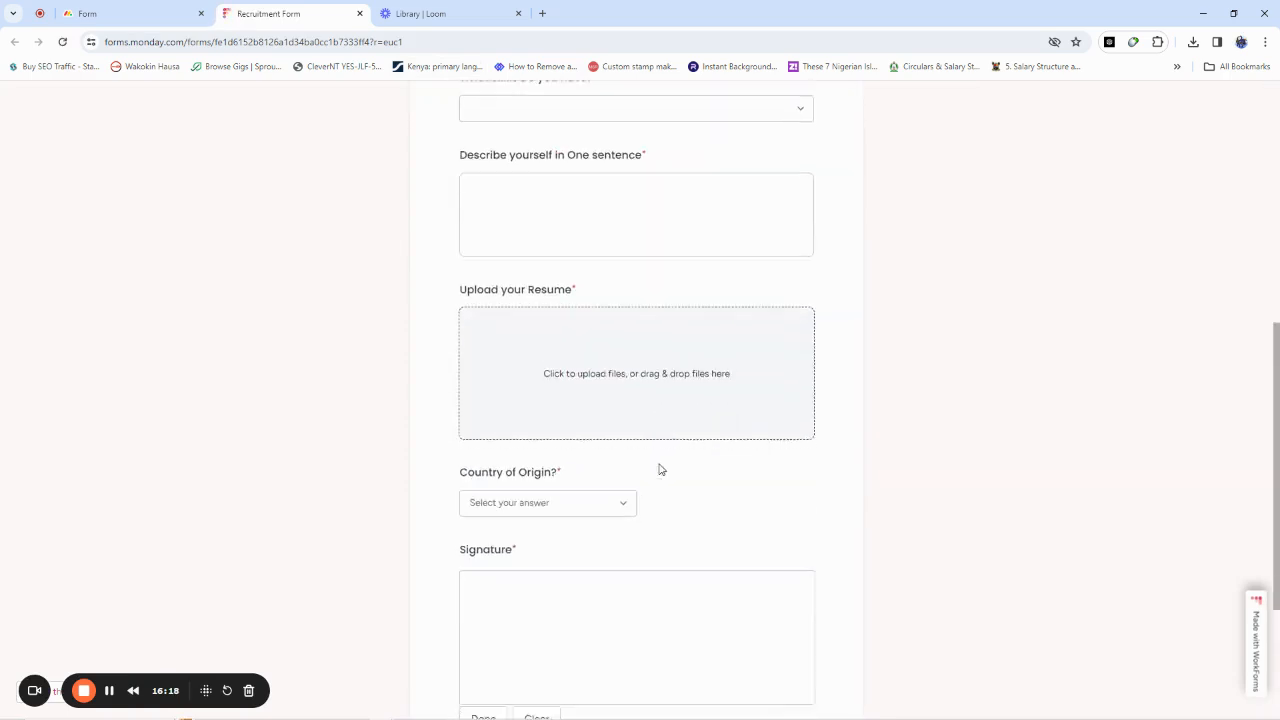
pyautogui.scroll(8, 657, 467)
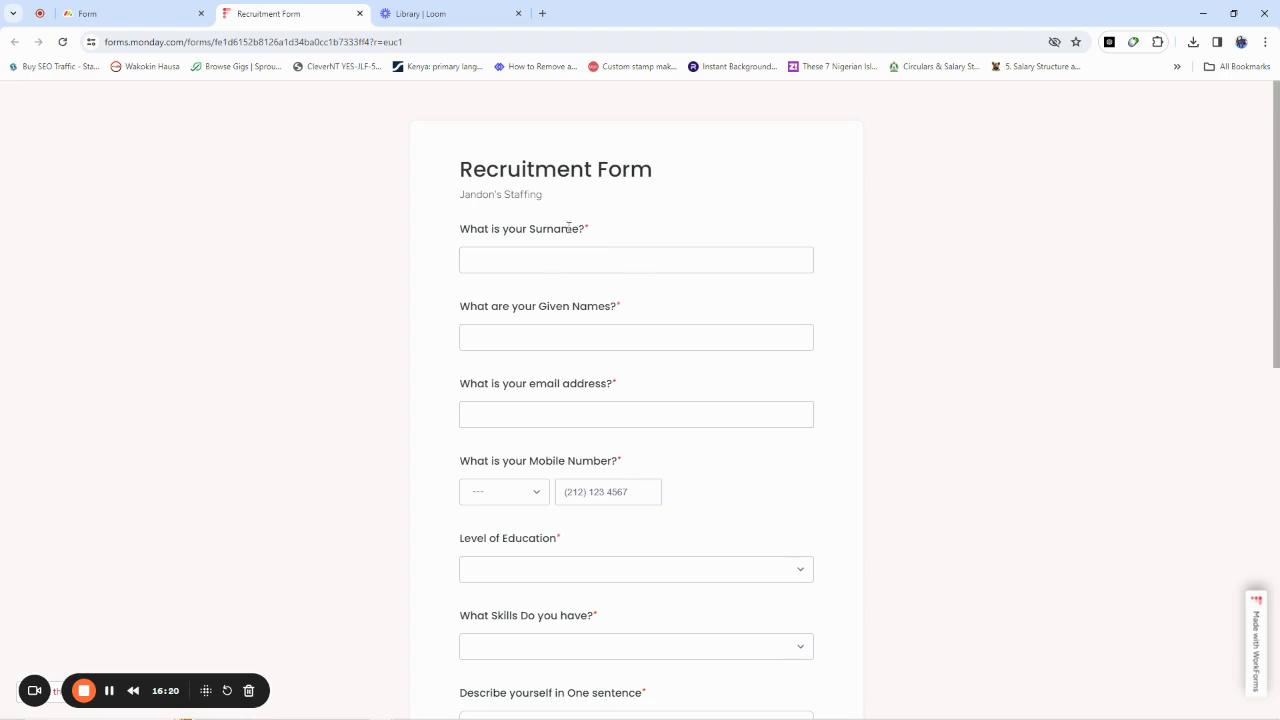
pyautogui.click(152, 12)
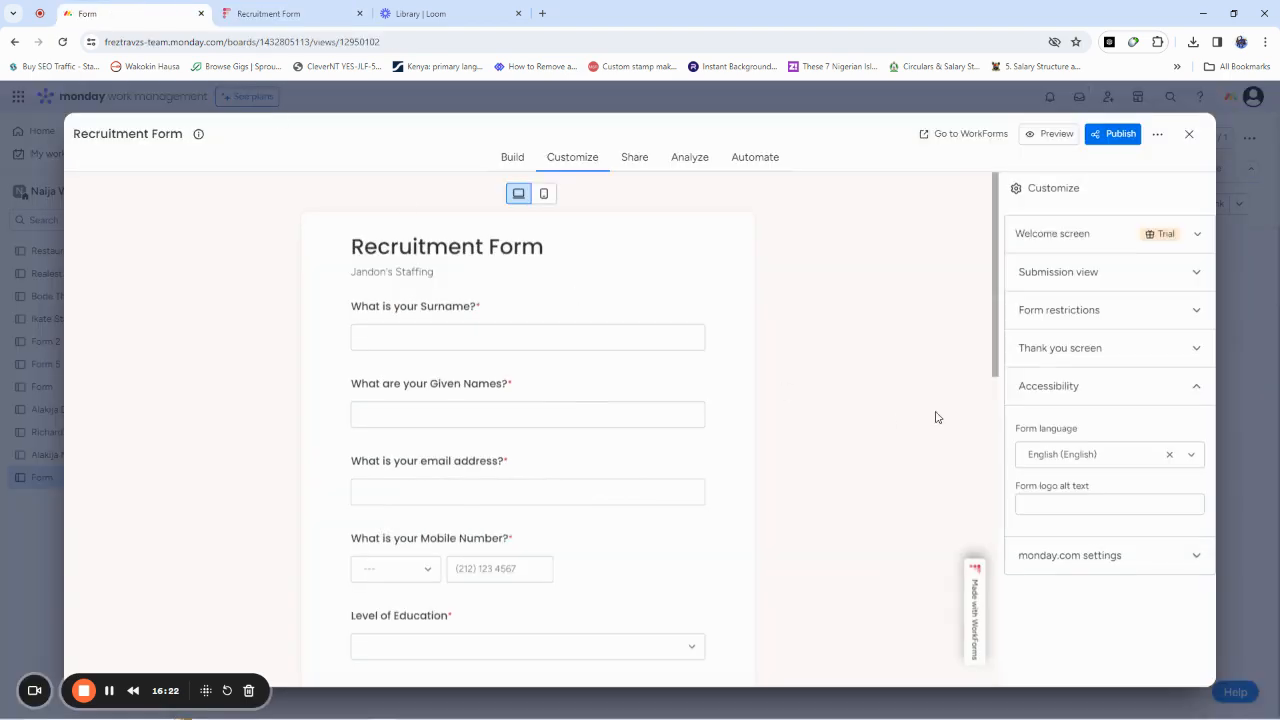
# - Publish the recruitment form, shorten its share URL, and copy the link
pyautogui.click(1110, 137)
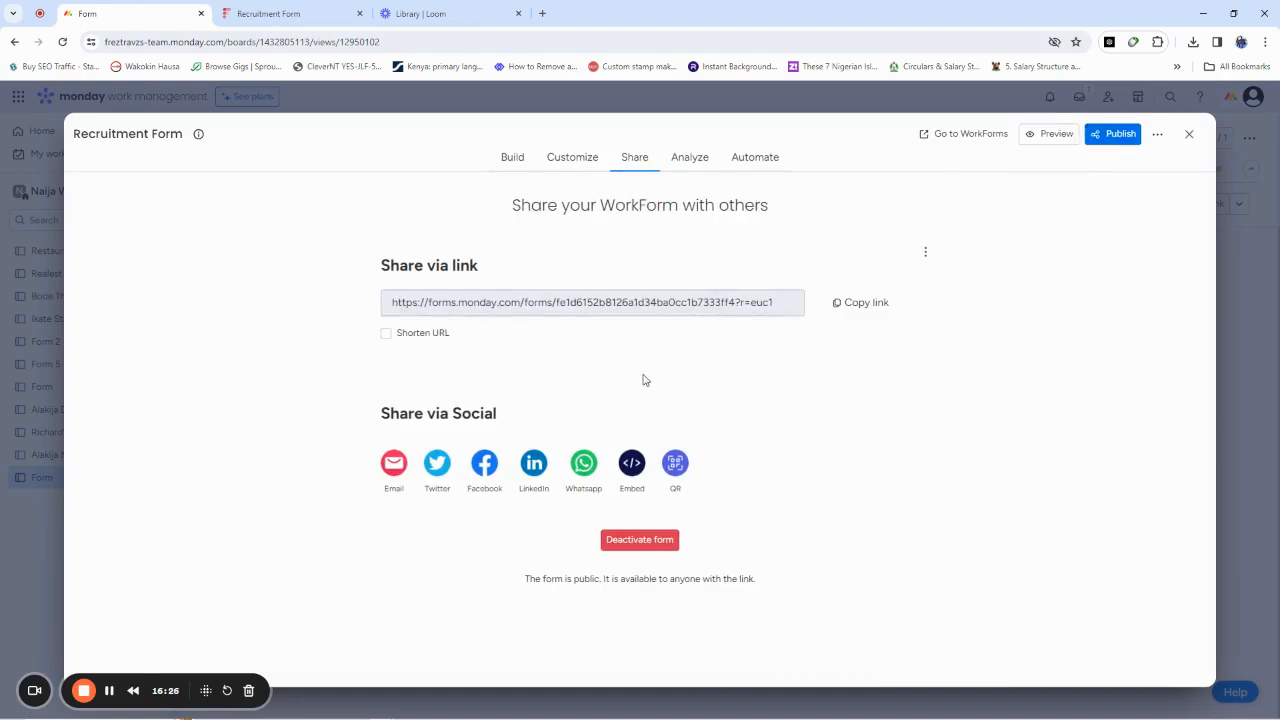
pyautogui.click(386, 334)
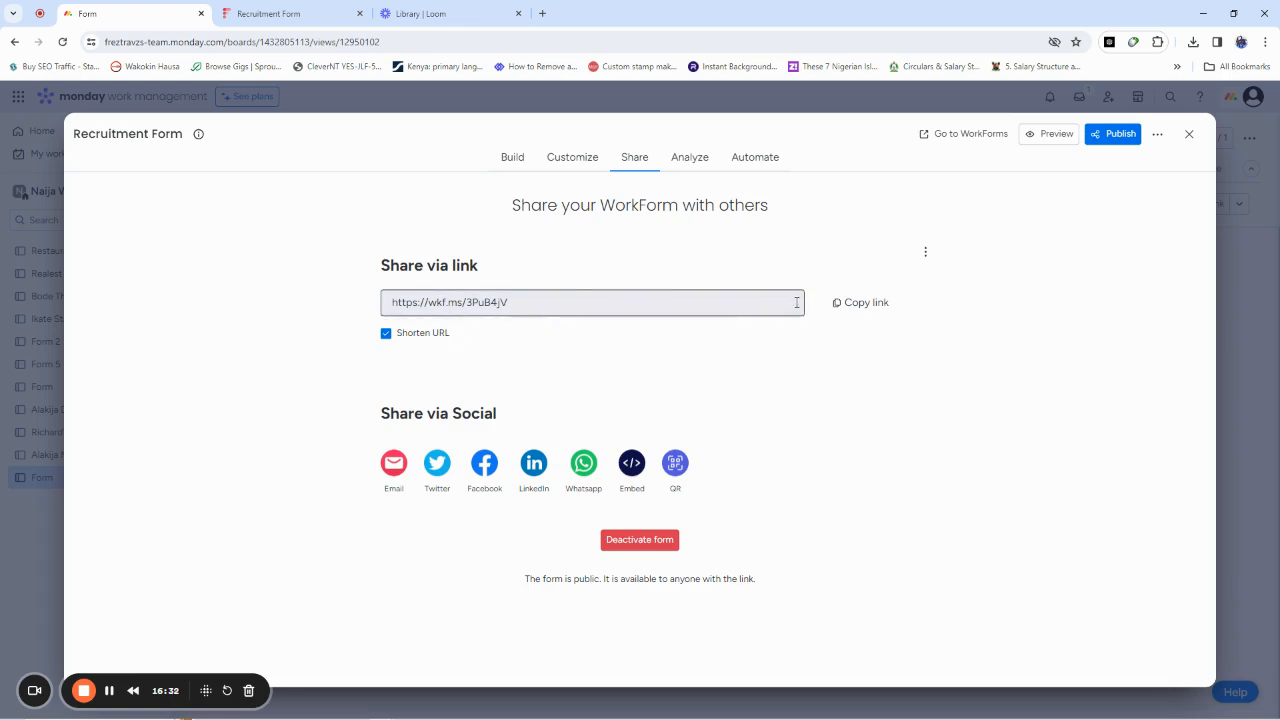
pyautogui.click(862, 307)
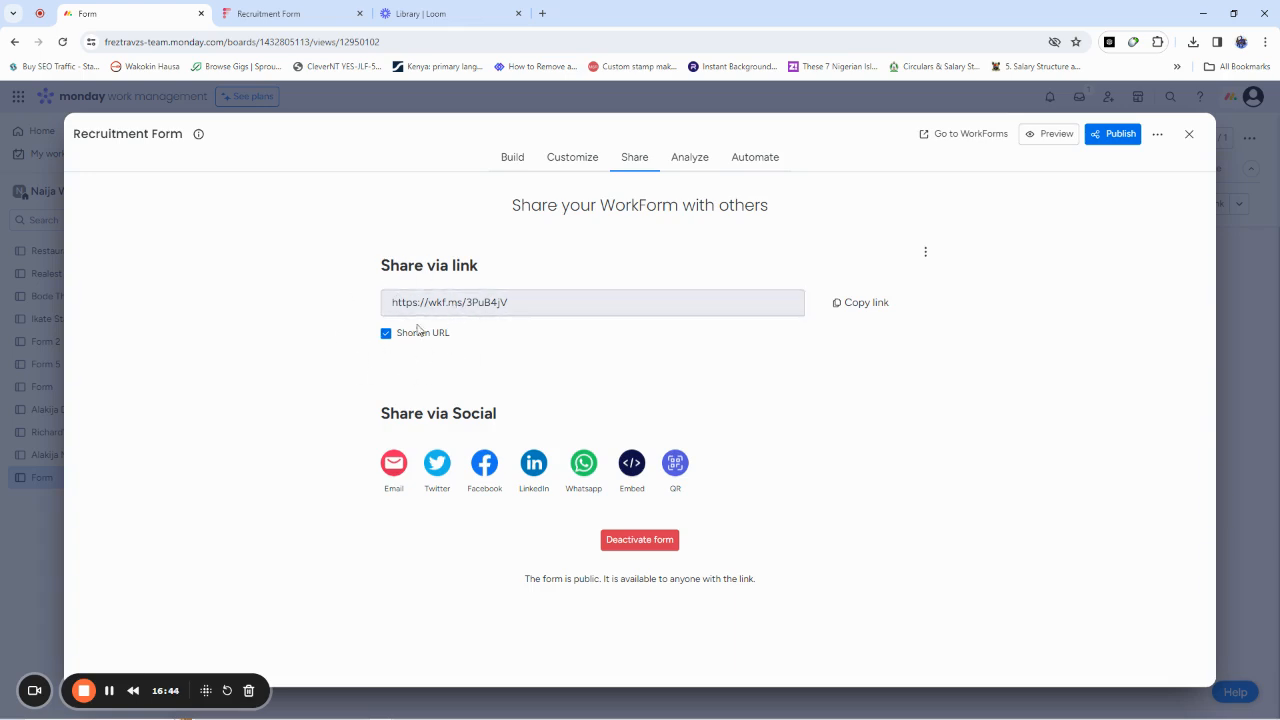
# - Check the form's analysis page, and start a custom automation triggered when an item is created
pyautogui.click(688, 160)
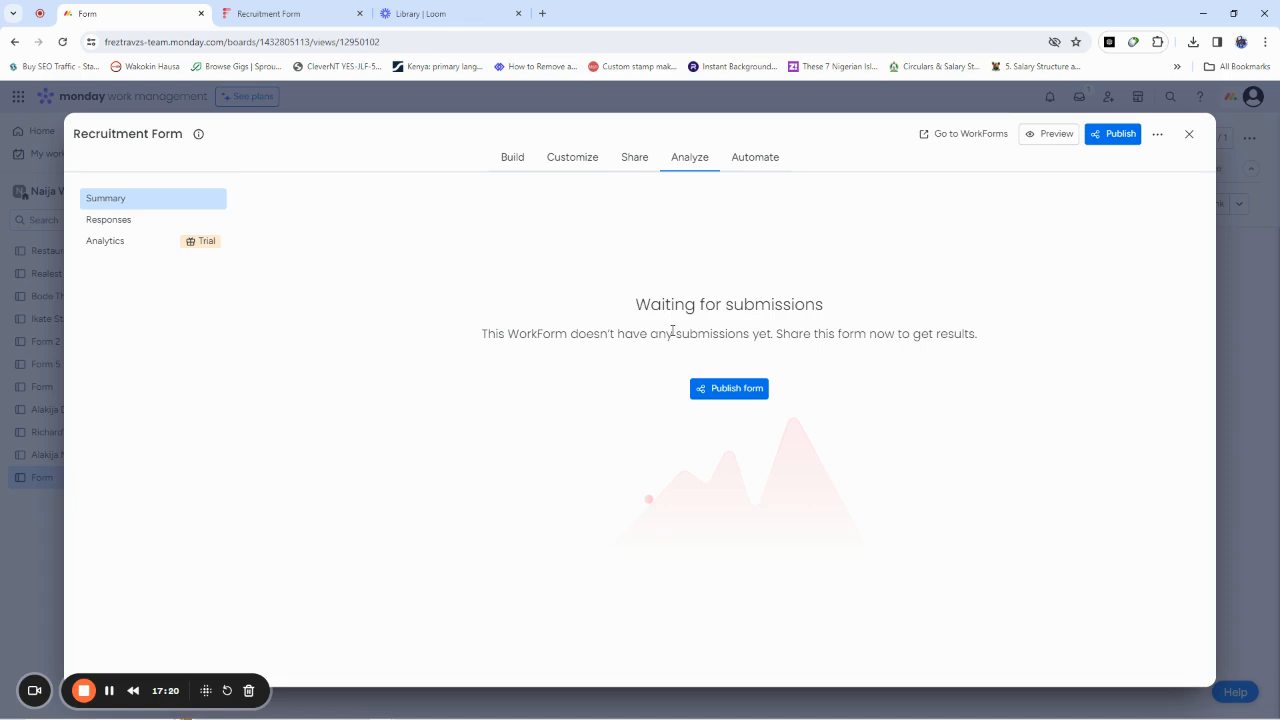
pyautogui.click(745, 160)
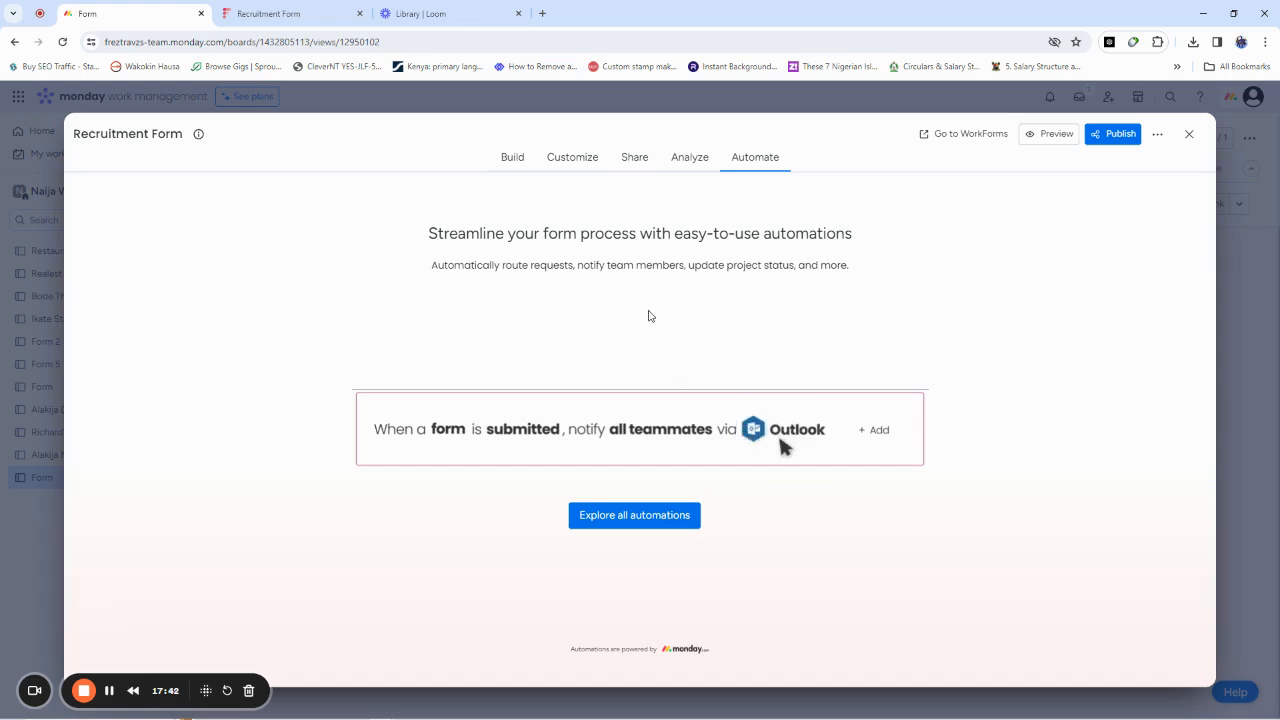
pyautogui.click(614, 524)
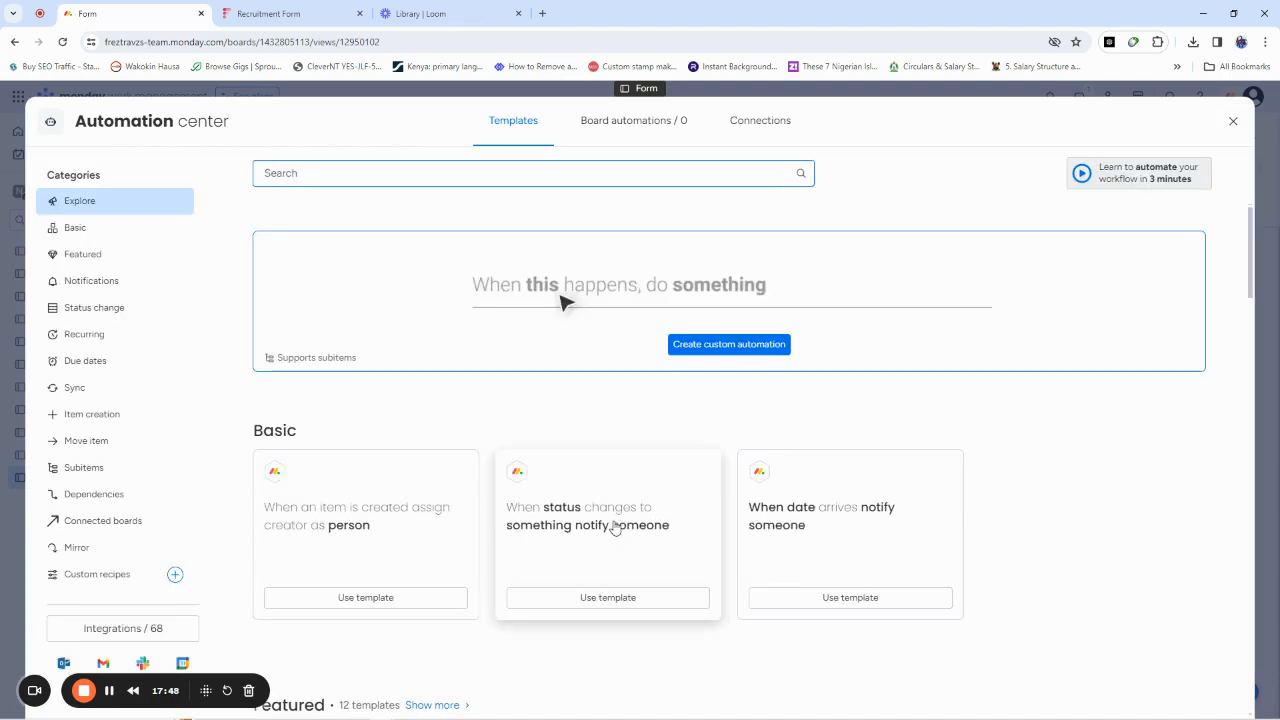
pyautogui.click(712, 349)
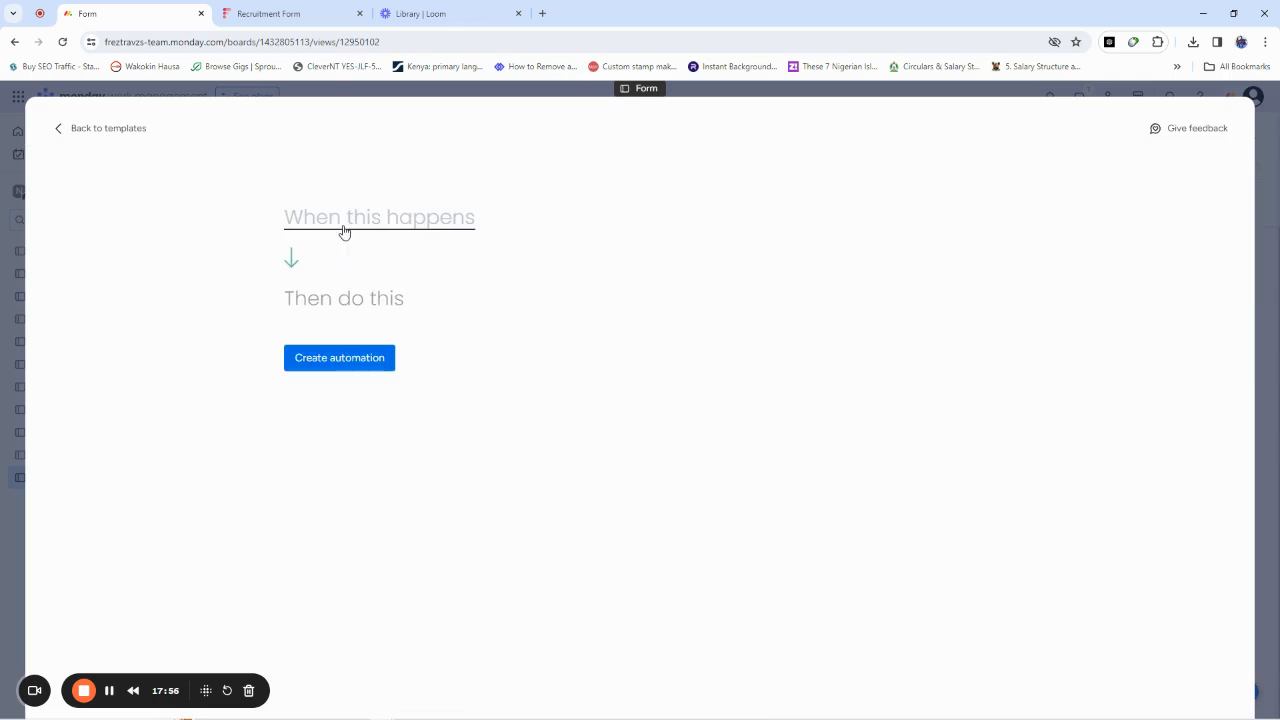
pyautogui.click(338, 221)
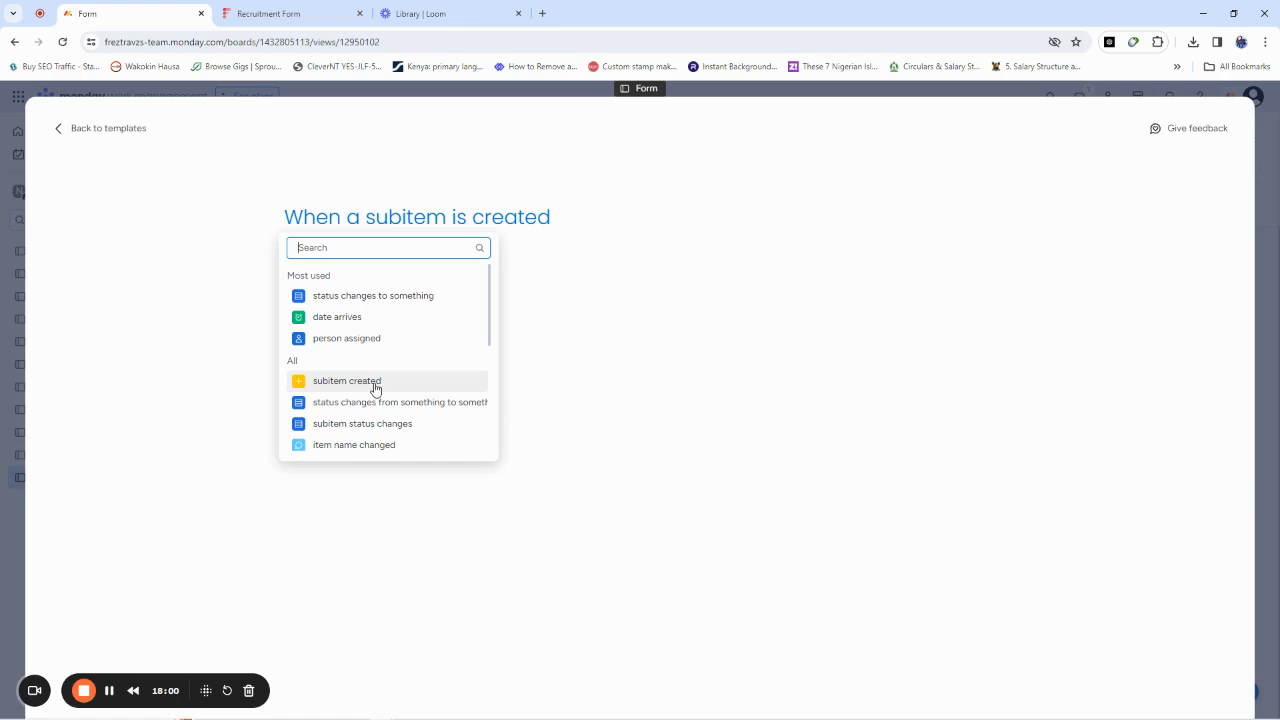
pyautogui.scroll(-2, 372, 388)
pyautogui.scroll(-3, 372, 388)
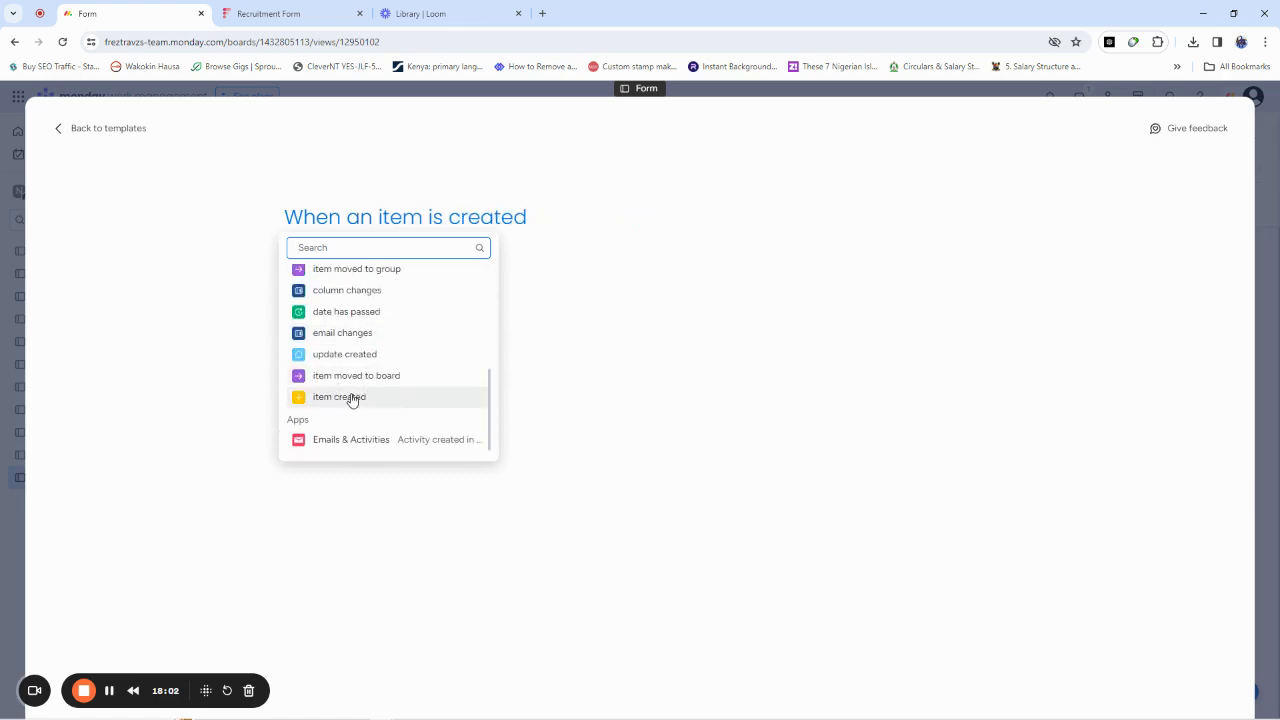
pyautogui.click(351, 399)
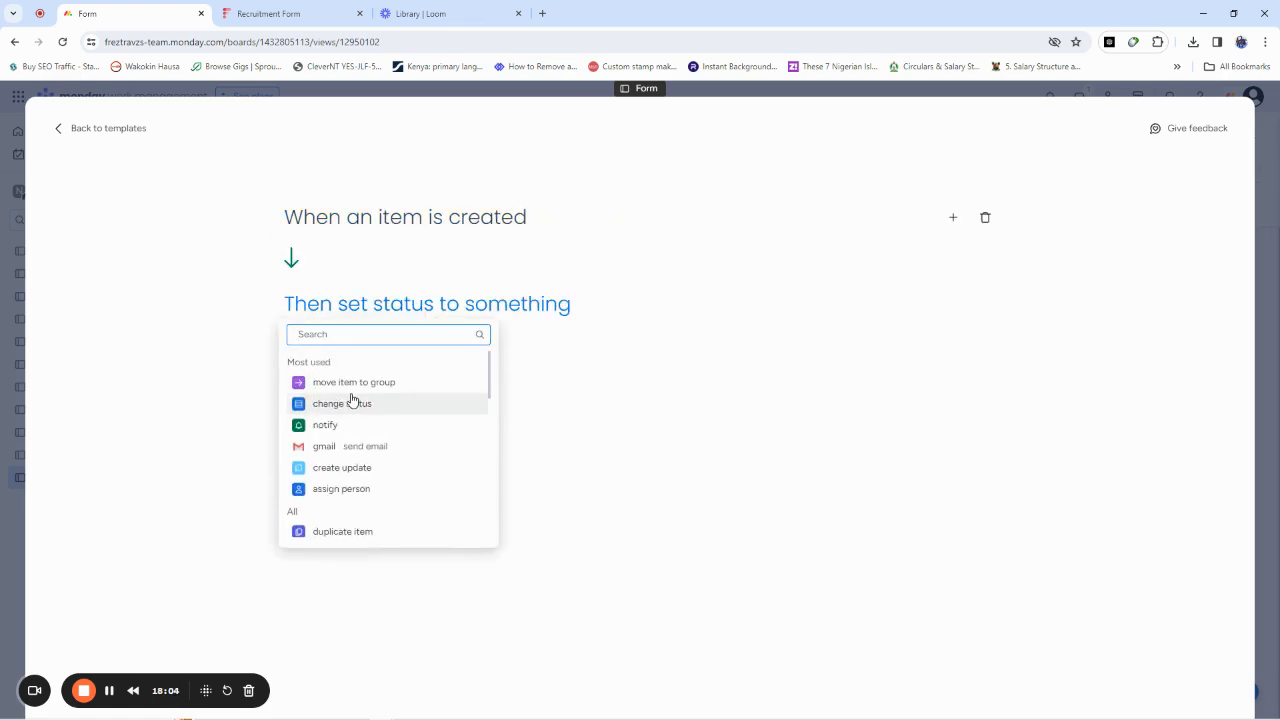
# - Set the automation's action to send an email through Gmail, using the already connected account
pyautogui.click(335, 450)
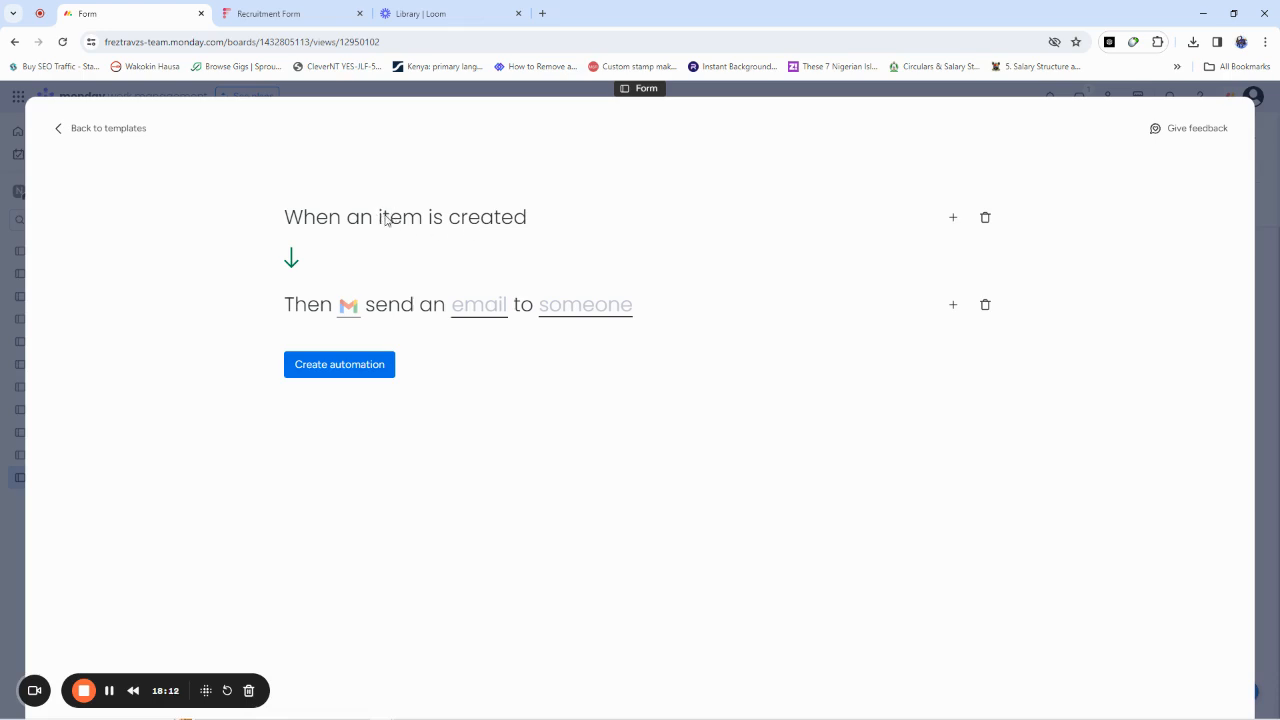
pyautogui.click(349, 312)
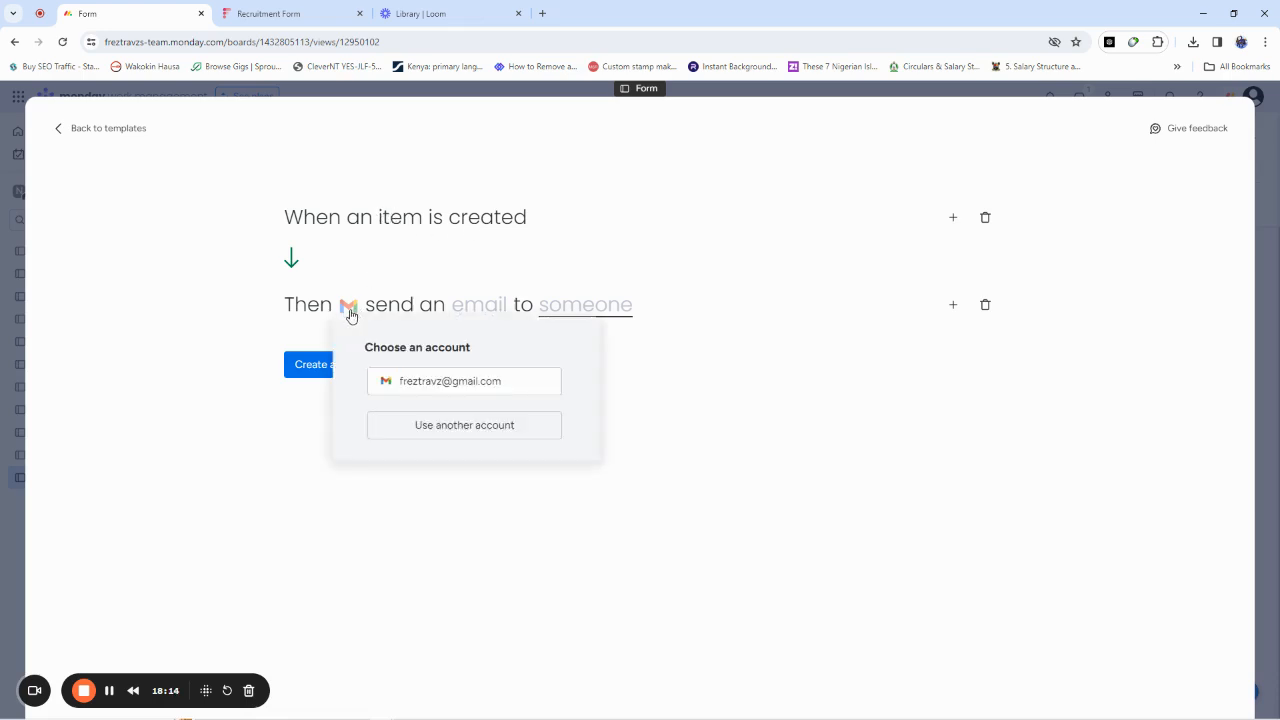
pyautogui.click(509, 385)
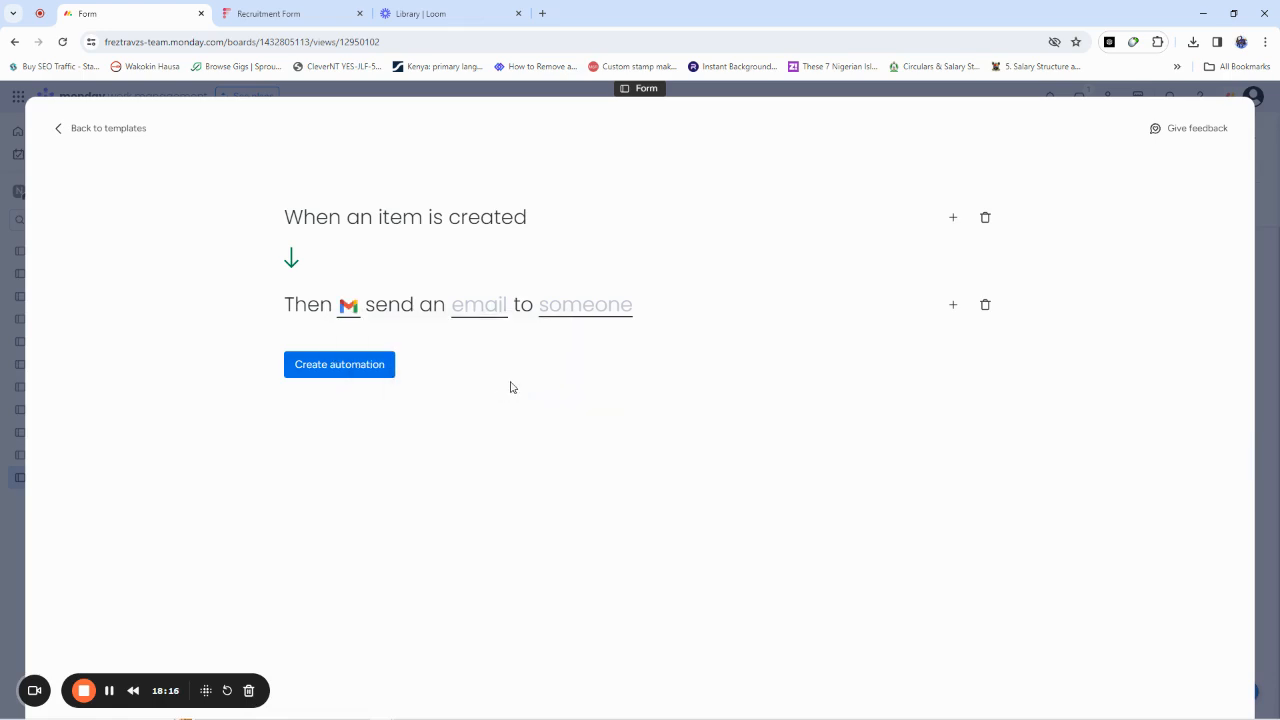
# - Write the automation email with subject "Dear Sir" and body text "Your form has been filled with the following details:"
pyautogui.click(484, 312)
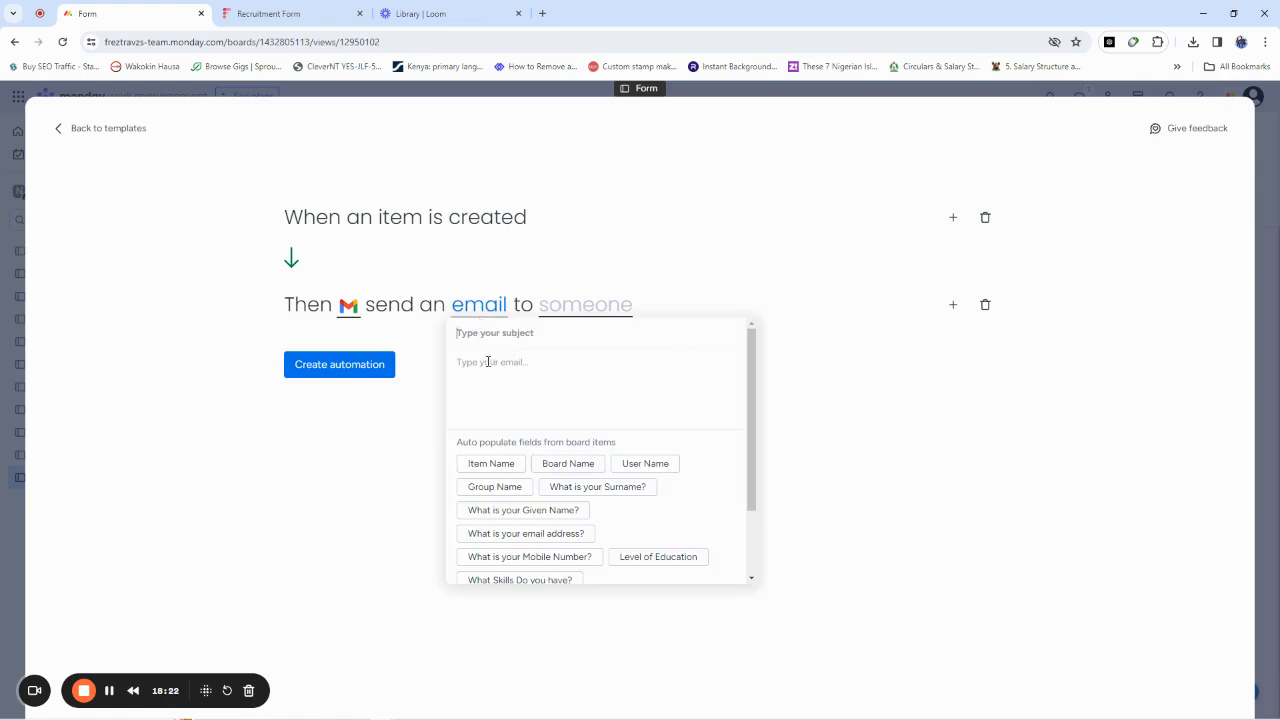
pyautogui.write('Dea')
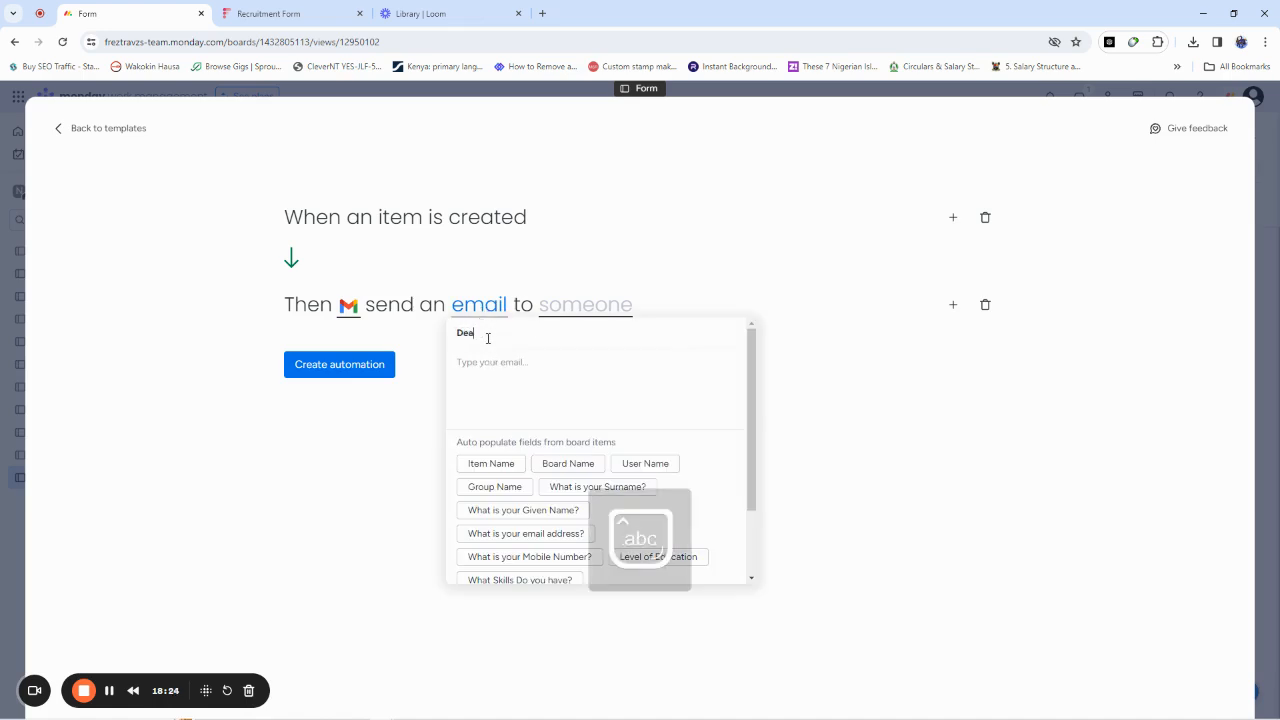
pyautogui.write('r Sir')
pyautogui.press('Tab')
pyautogui.write('Your form has b')
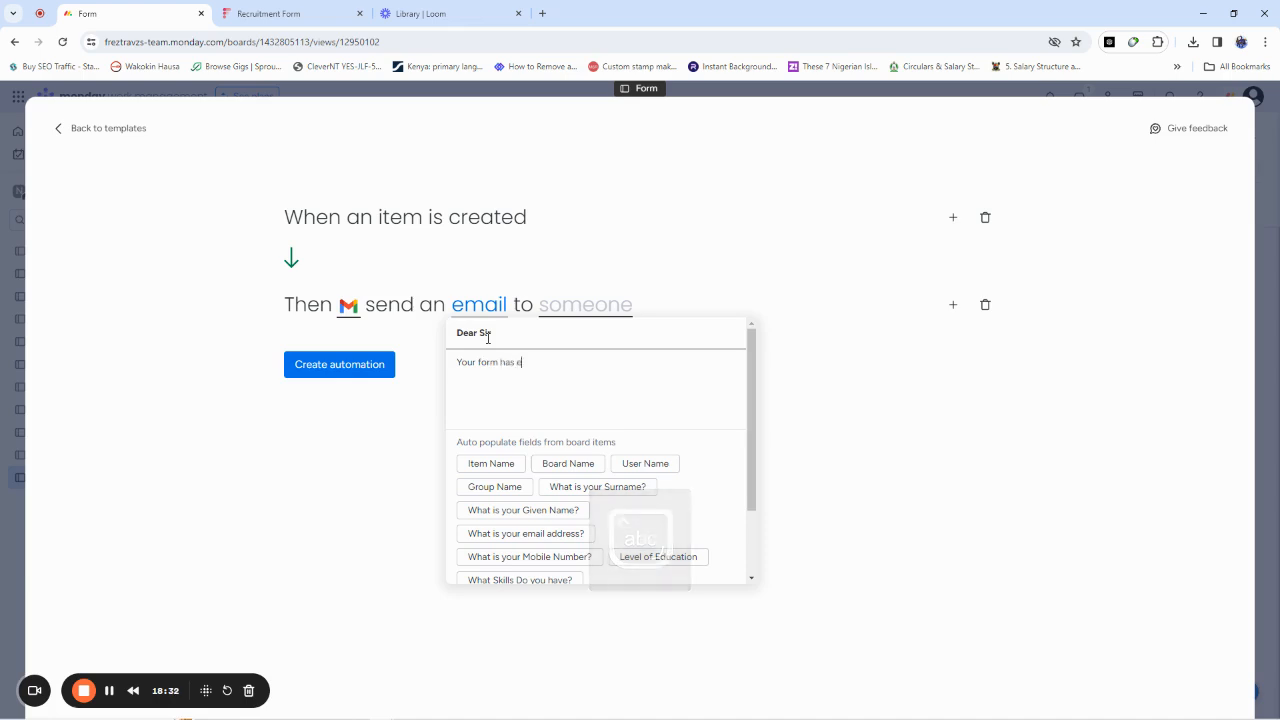
pyautogui.write('e')
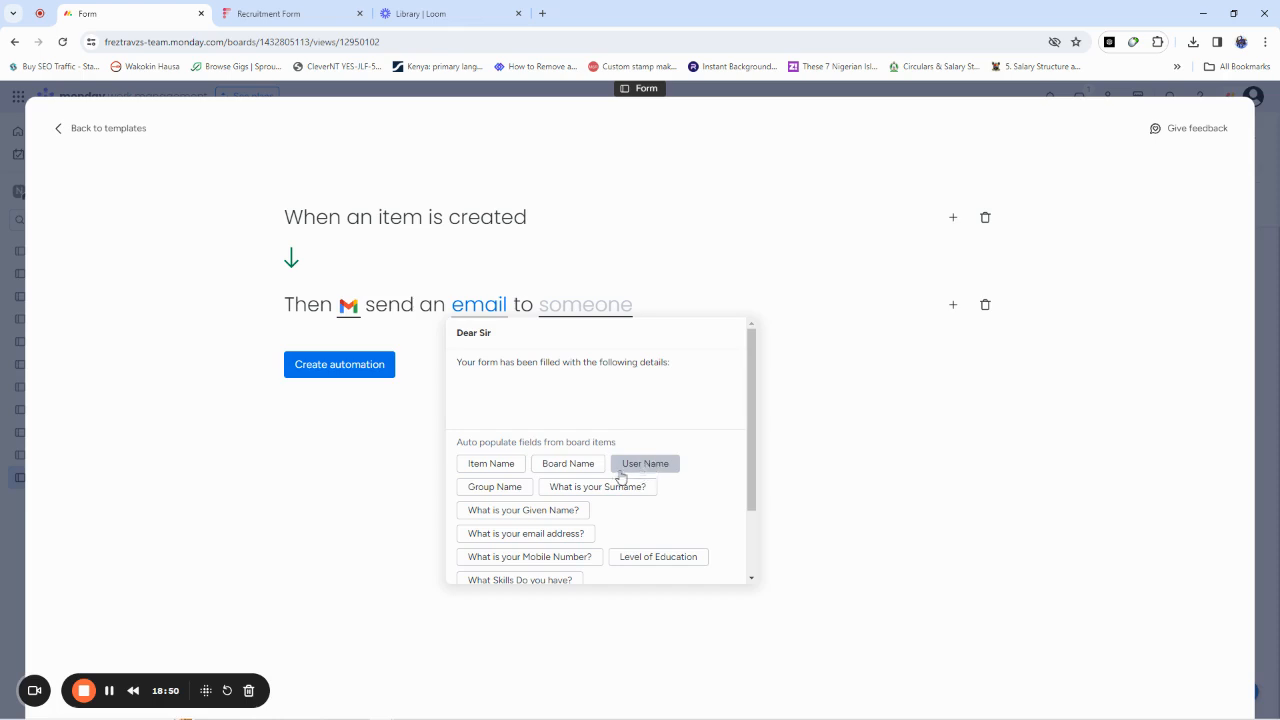
# - Insert the given name, email address, mobile number, level of education and a second mobile number field into the email body
pyautogui.scroll(-1, 545, 494)
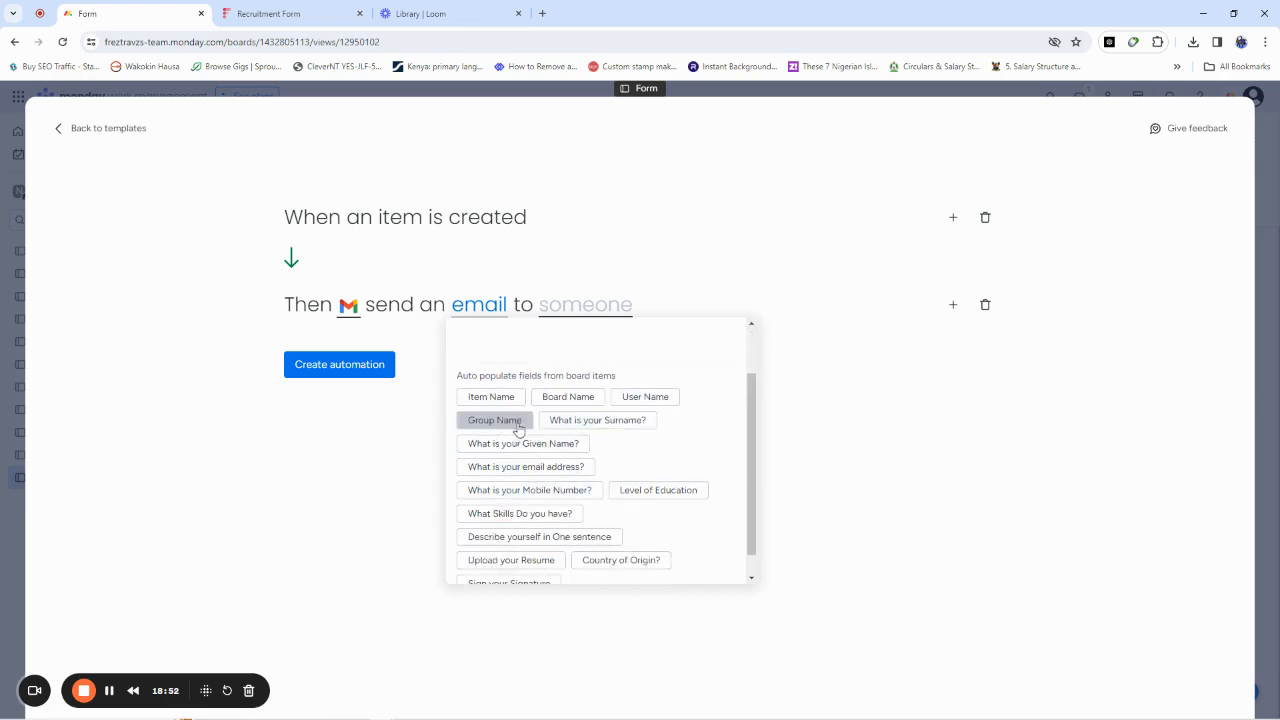
pyautogui.scroll(1, 563, 432)
pyautogui.scroll(-2, 545, 440)
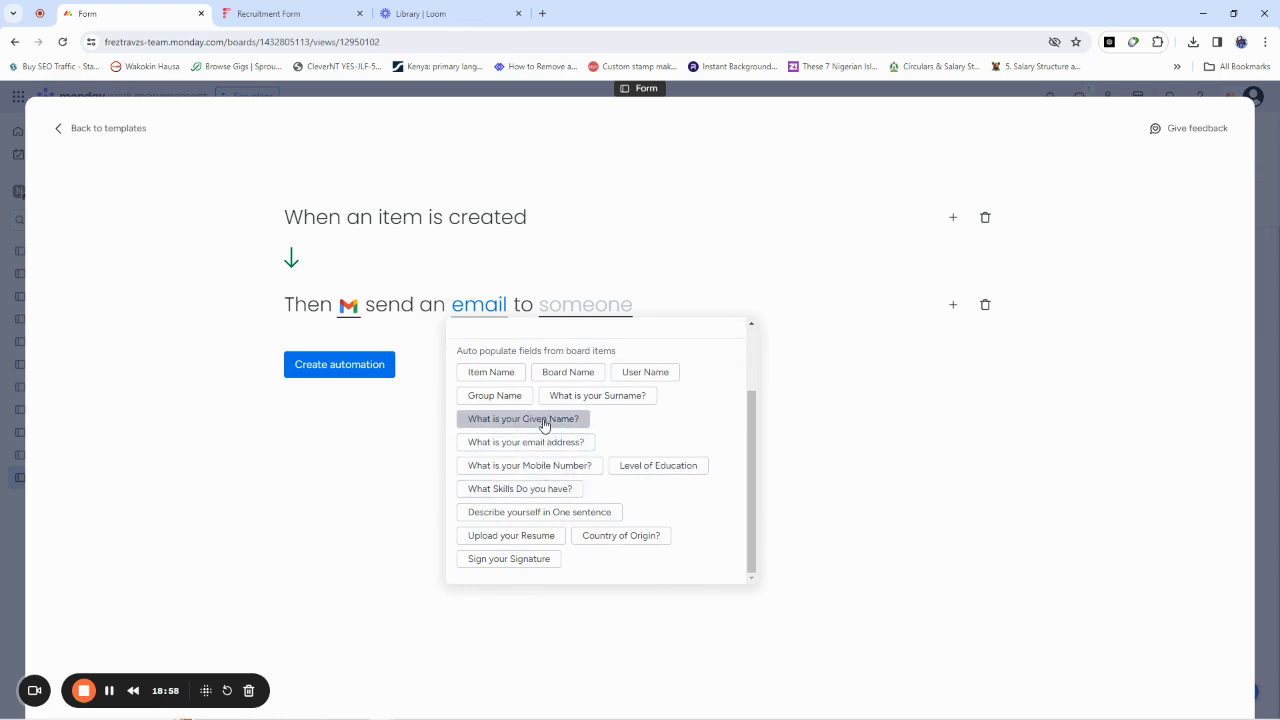
pyautogui.scroll(1, 545, 425)
pyautogui.scroll(-1, 580, 490)
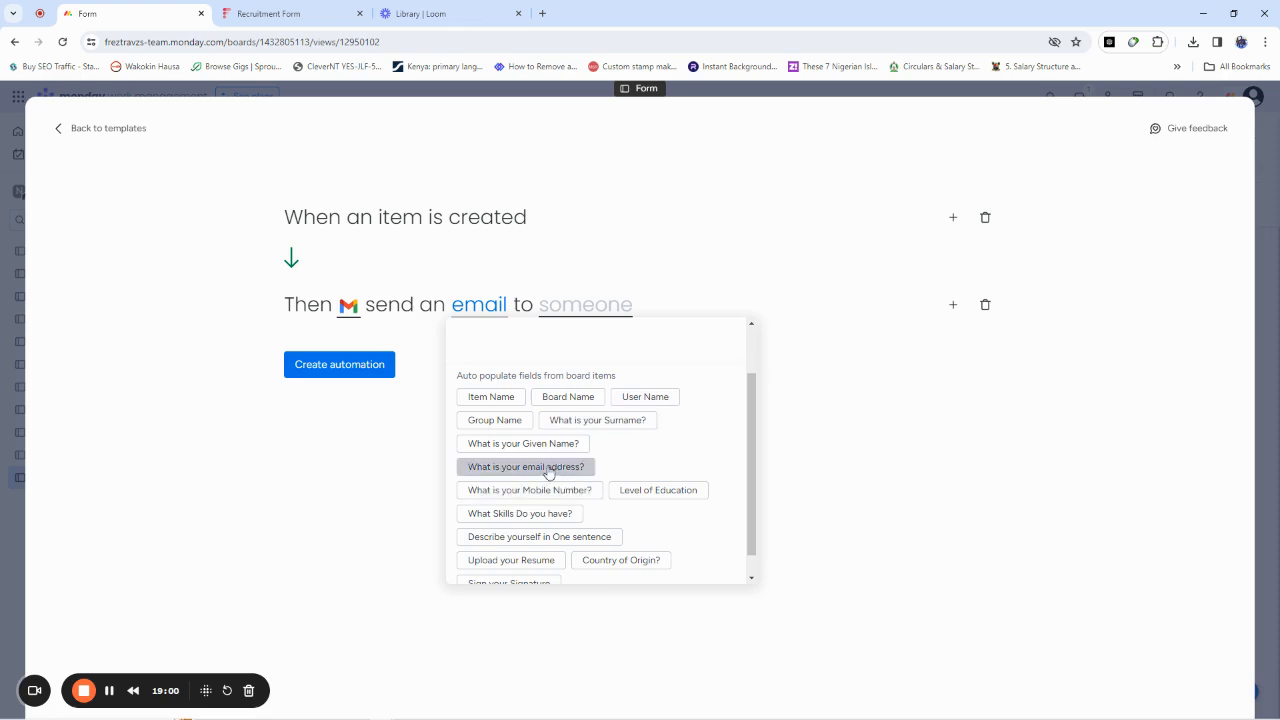
pyautogui.scroll(1, 549, 466)
pyautogui.scroll(-1, 568, 484)
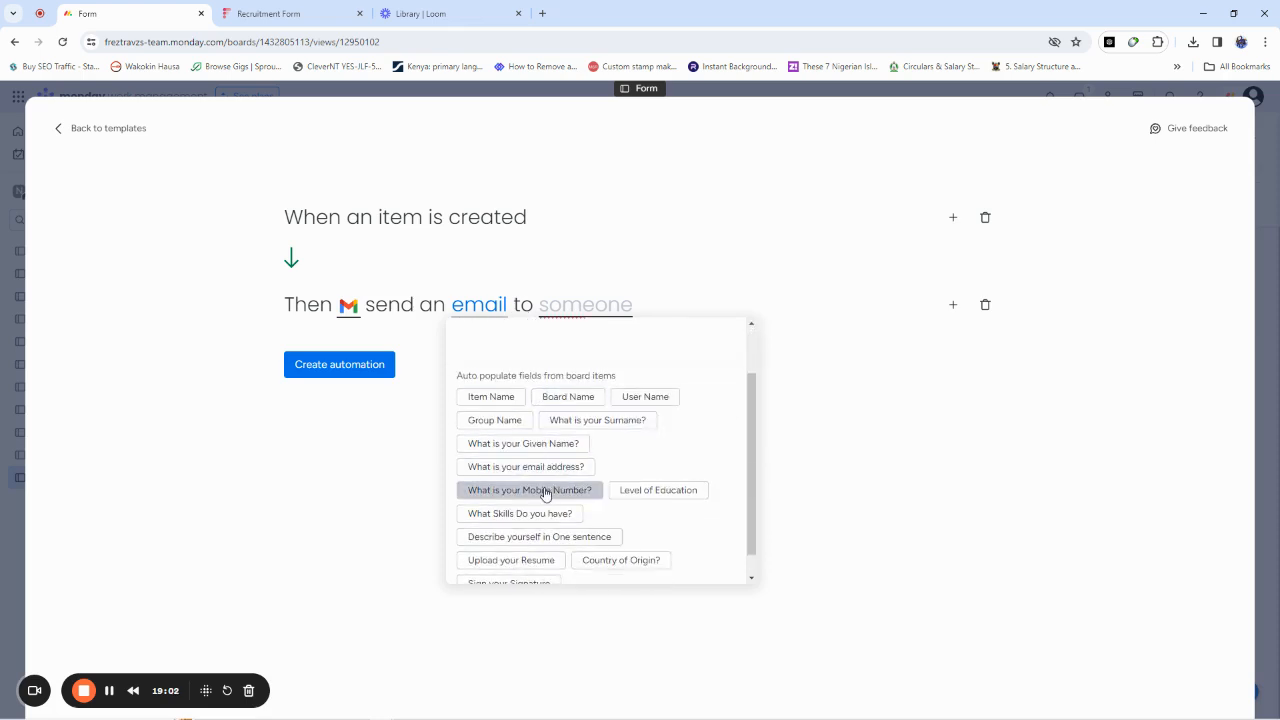
pyautogui.scroll(1, 545, 493)
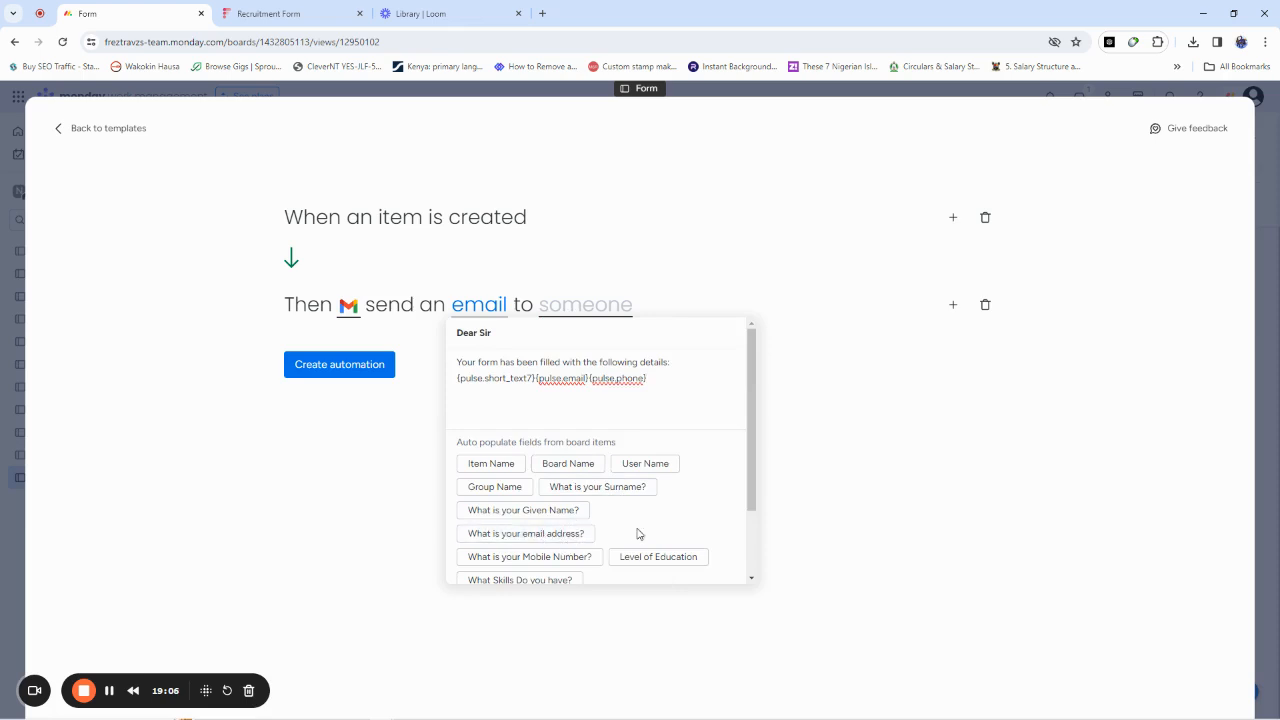
pyautogui.scroll(-1, 640, 528)
pyautogui.scroll(1, 563, 477)
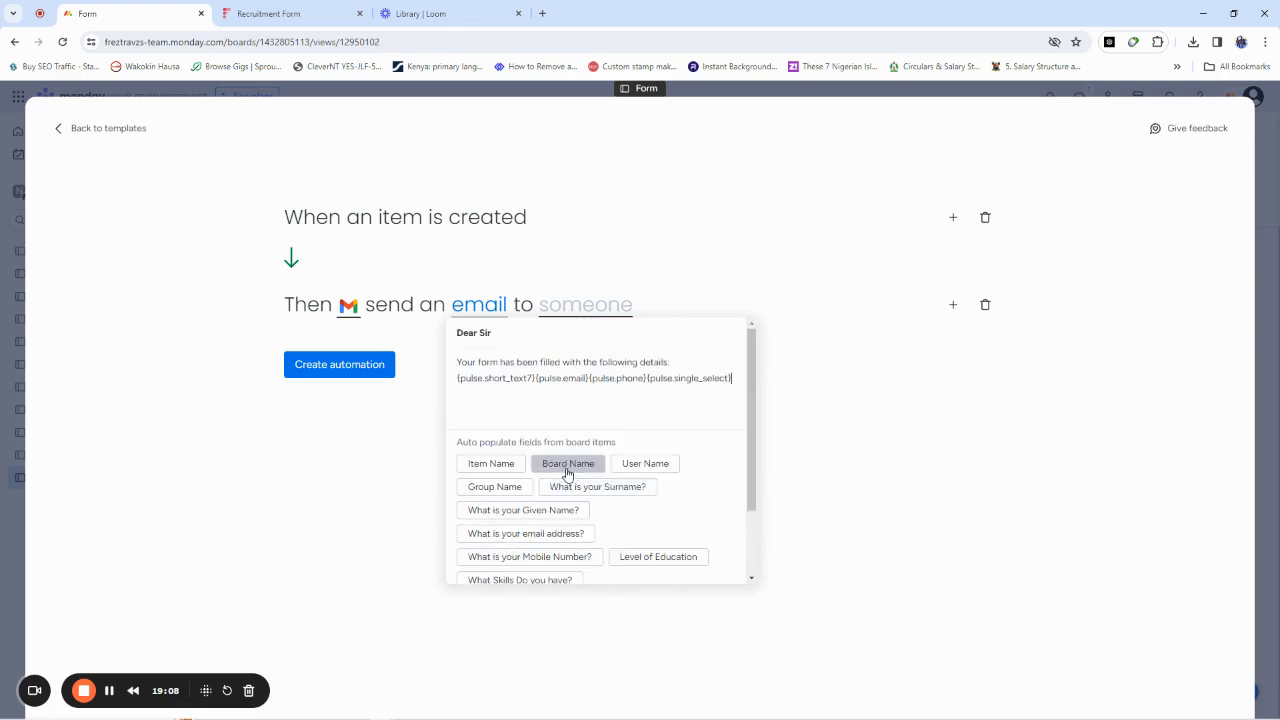
pyautogui.scroll(-1, 563, 486)
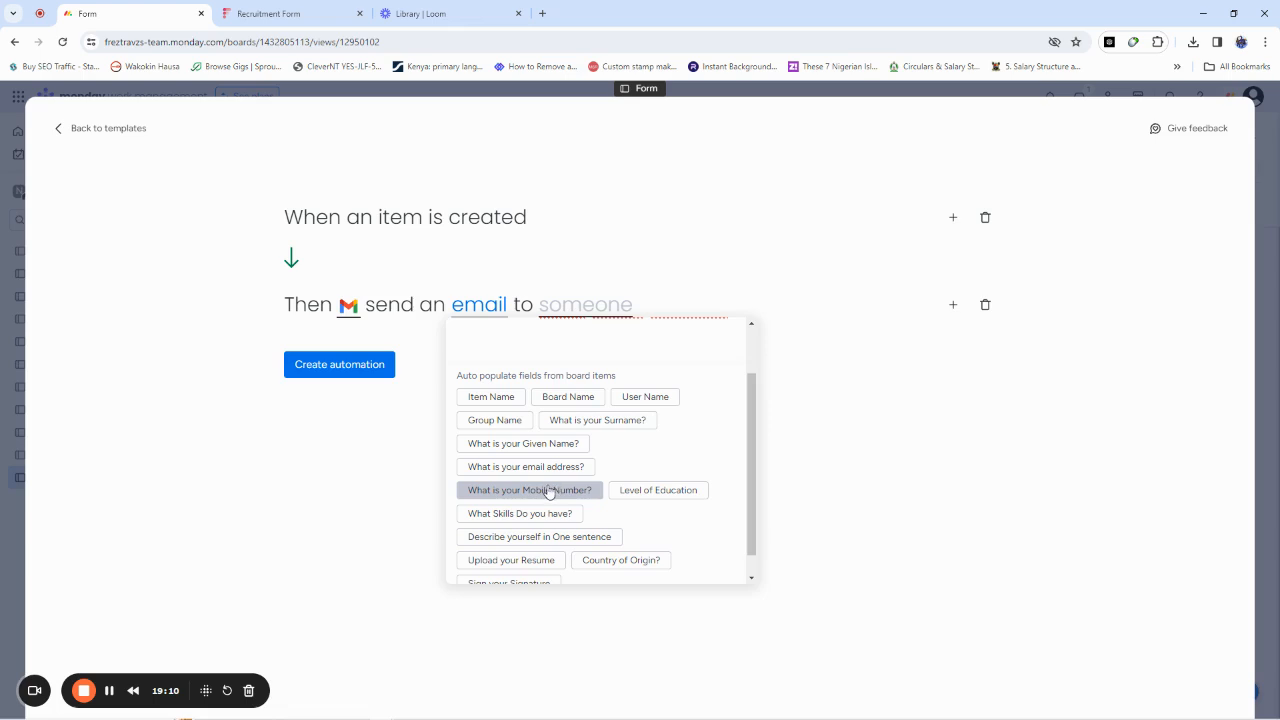
pyautogui.scroll(1, 534, 489)
# - Put each inserted field placeholder in the email body on its own line
pyautogui.click(514, 395)
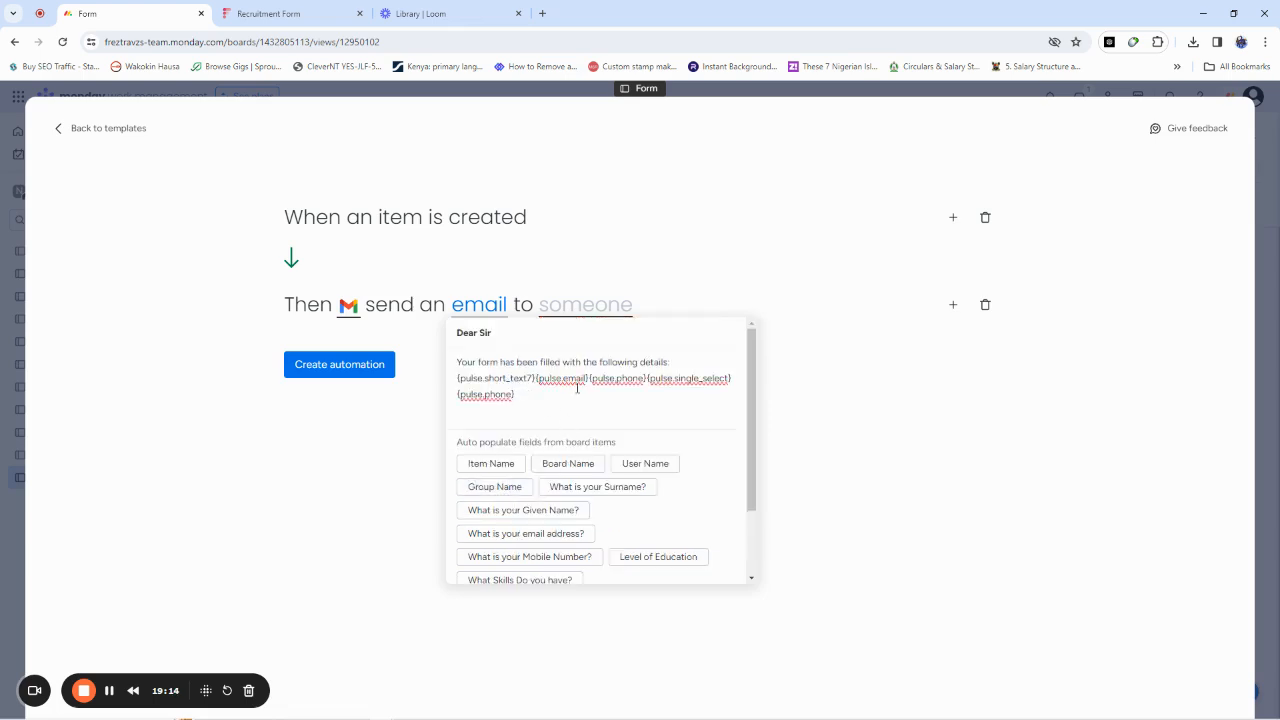
pyautogui.click(537, 379)
pyautogui.press('Return')
pyautogui.click(511, 394)
pyautogui.press('Return')
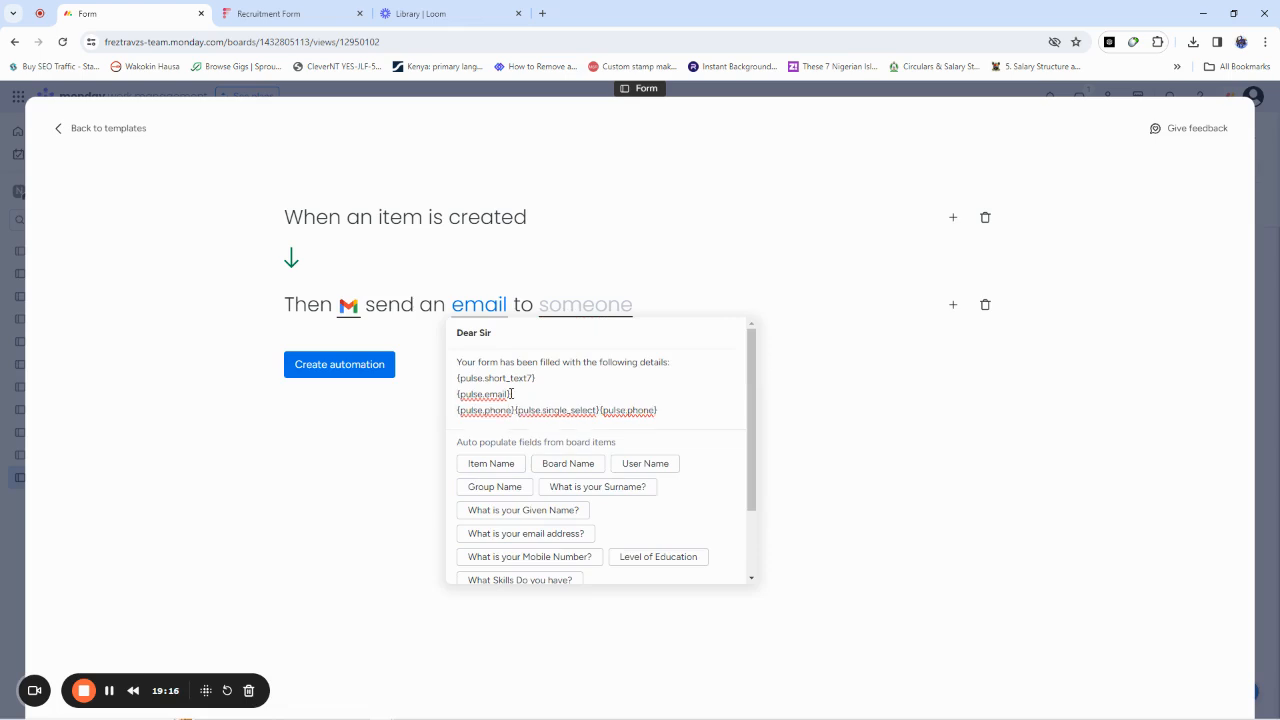
pyautogui.click(515, 408)
pyautogui.press('Return')
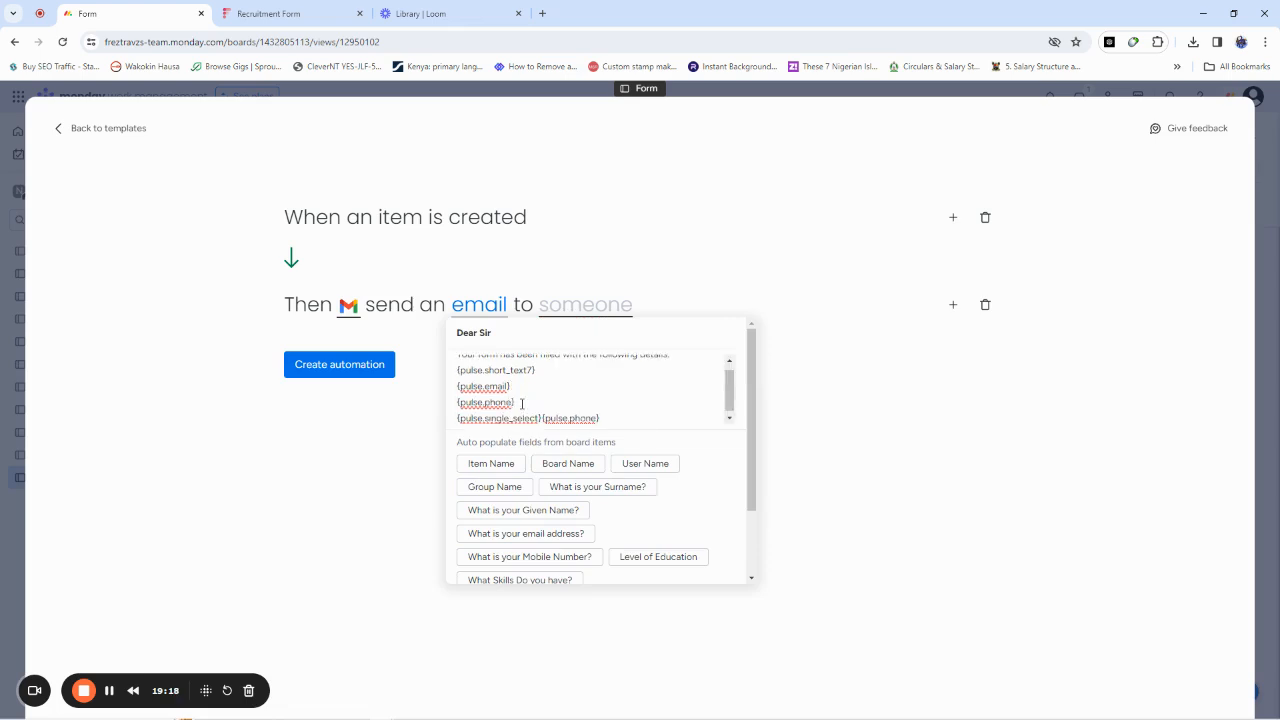
pyautogui.click(542, 418)
pyautogui.press('Return')
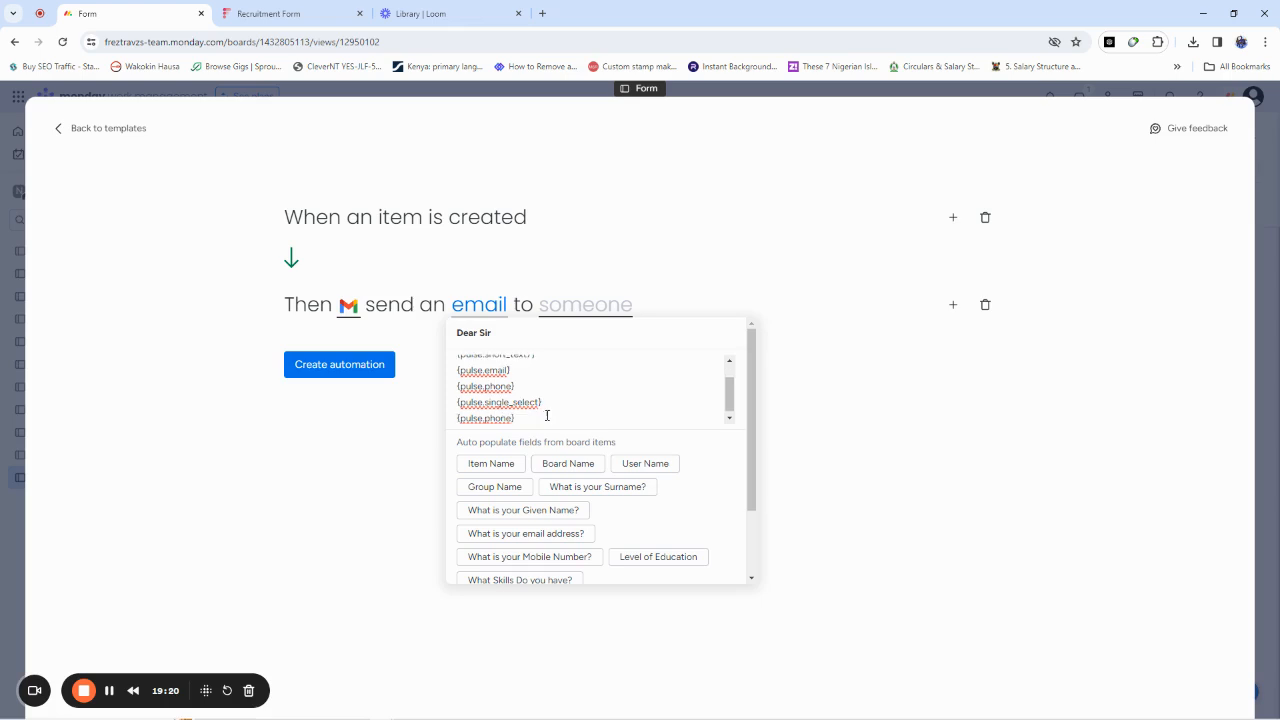
# - Add the closing line "Please reach out to the respondent" at the end of the email body
pyautogui.scroll(2, 669, 405)
pyautogui.scroll(-5, 669, 406)
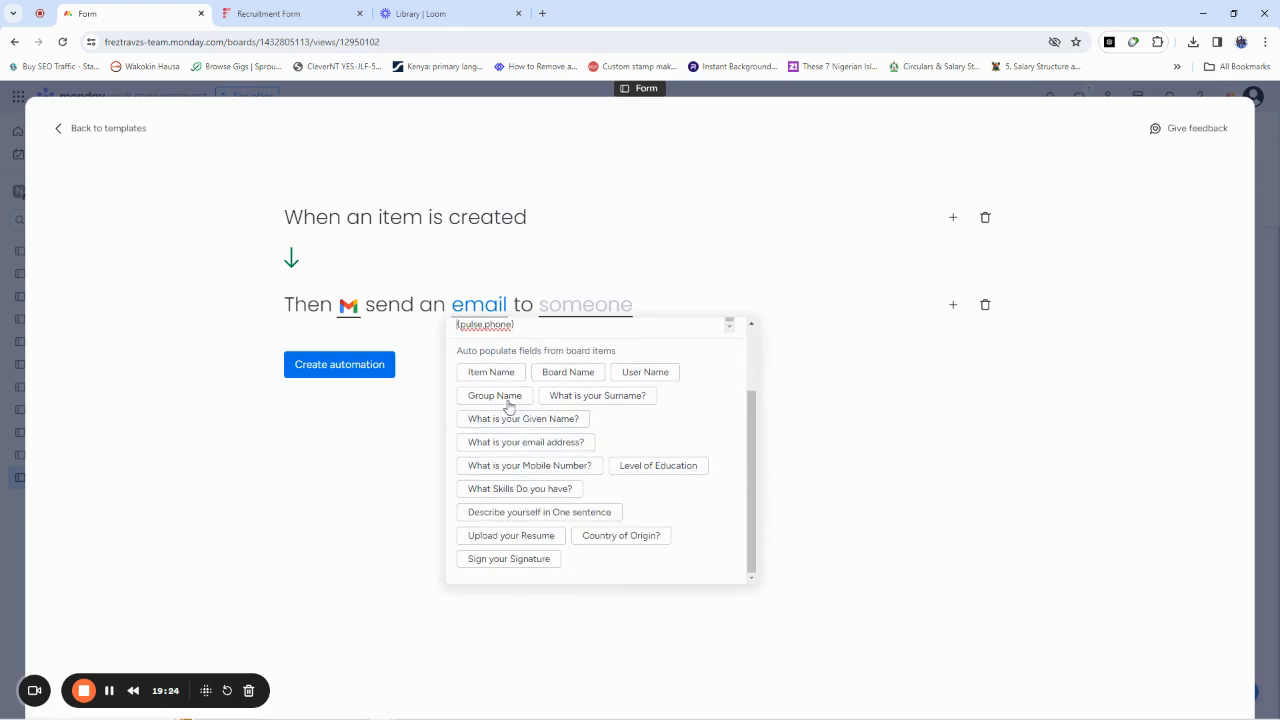
pyautogui.click(528, 326)
pyautogui.press('Return')
pyautogui.write('Please reach')
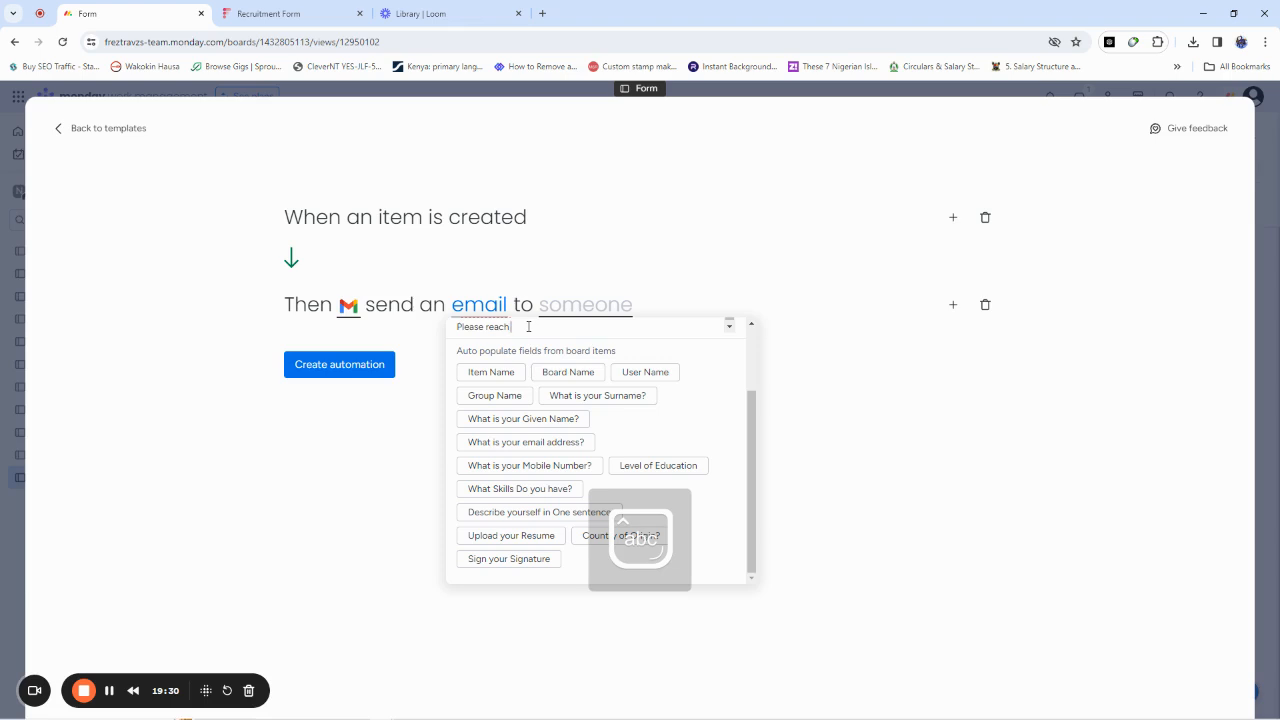
pyautogui.write(' out to the respondent')
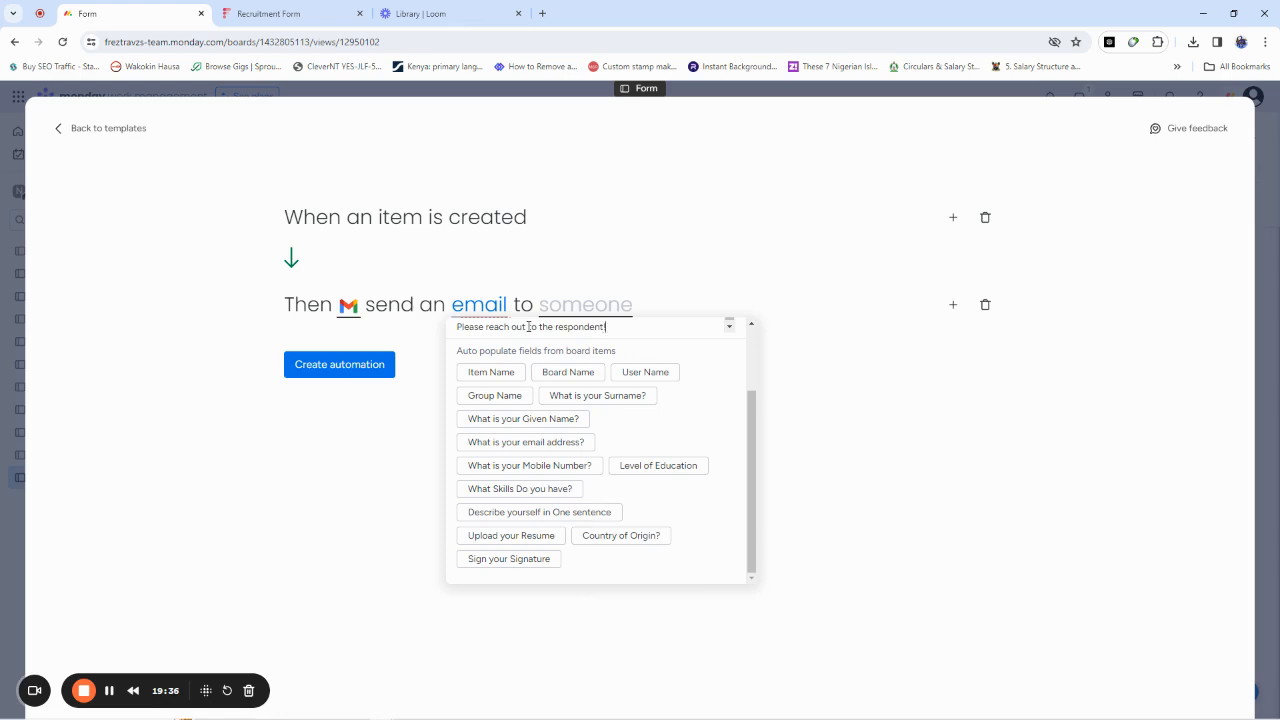
# - Look through the email column, team member and people column recipient options, and try board subscribers as the email recipient
pyautogui.click(592, 311)
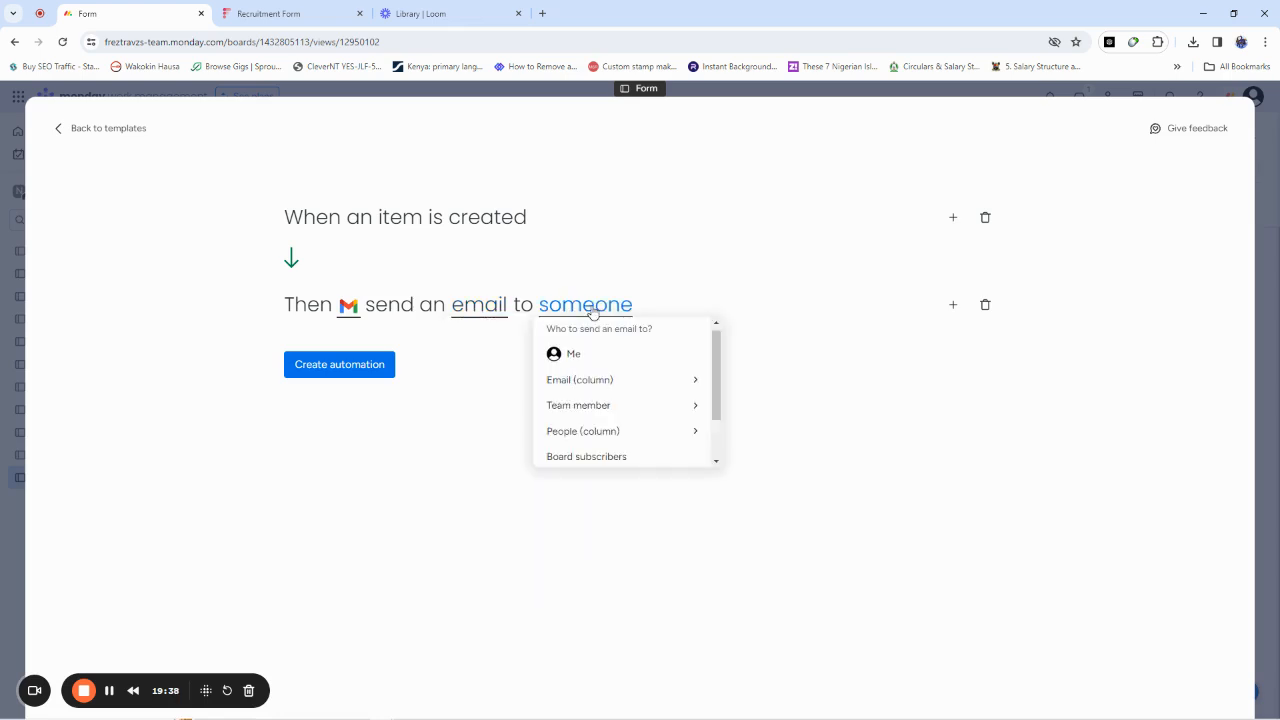
pyautogui.click(600, 382)
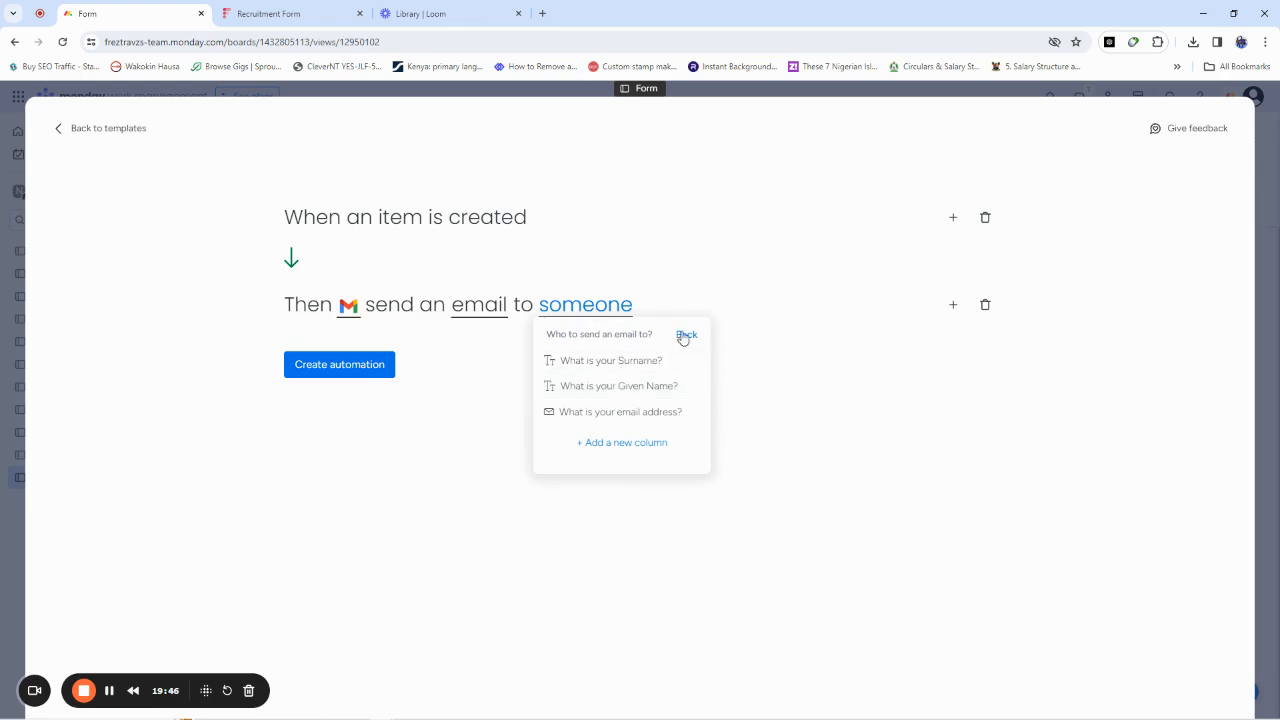
pyautogui.click(686, 334)
pyautogui.click(604, 420)
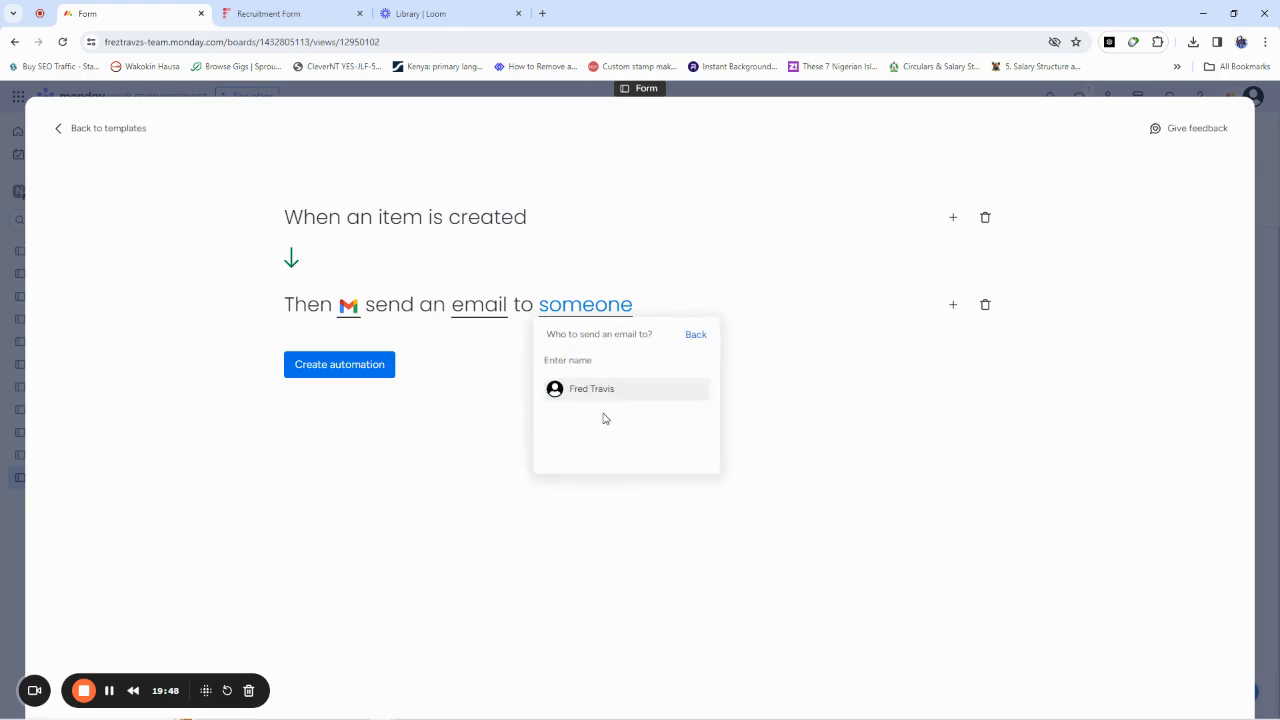
pyautogui.click(697, 334)
pyautogui.click(609, 437)
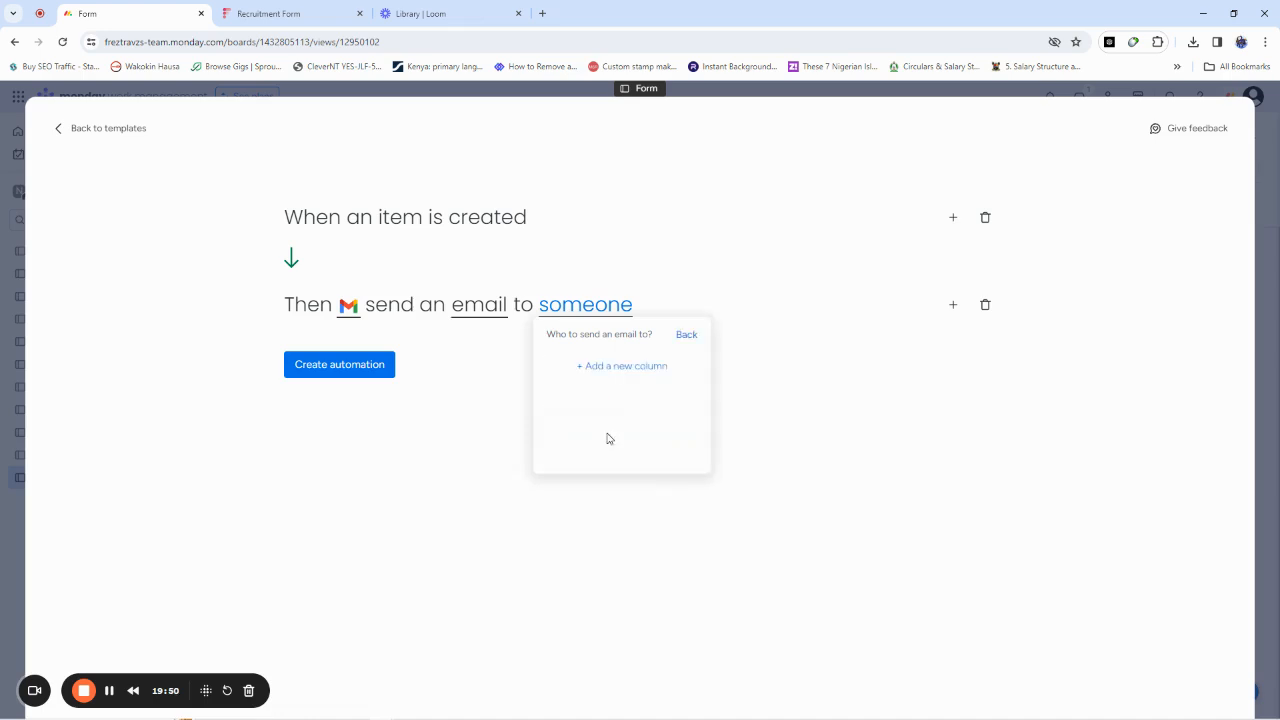
pyautogui.click(680, 335)
pyautogui.scroll(-2, 620, 395)
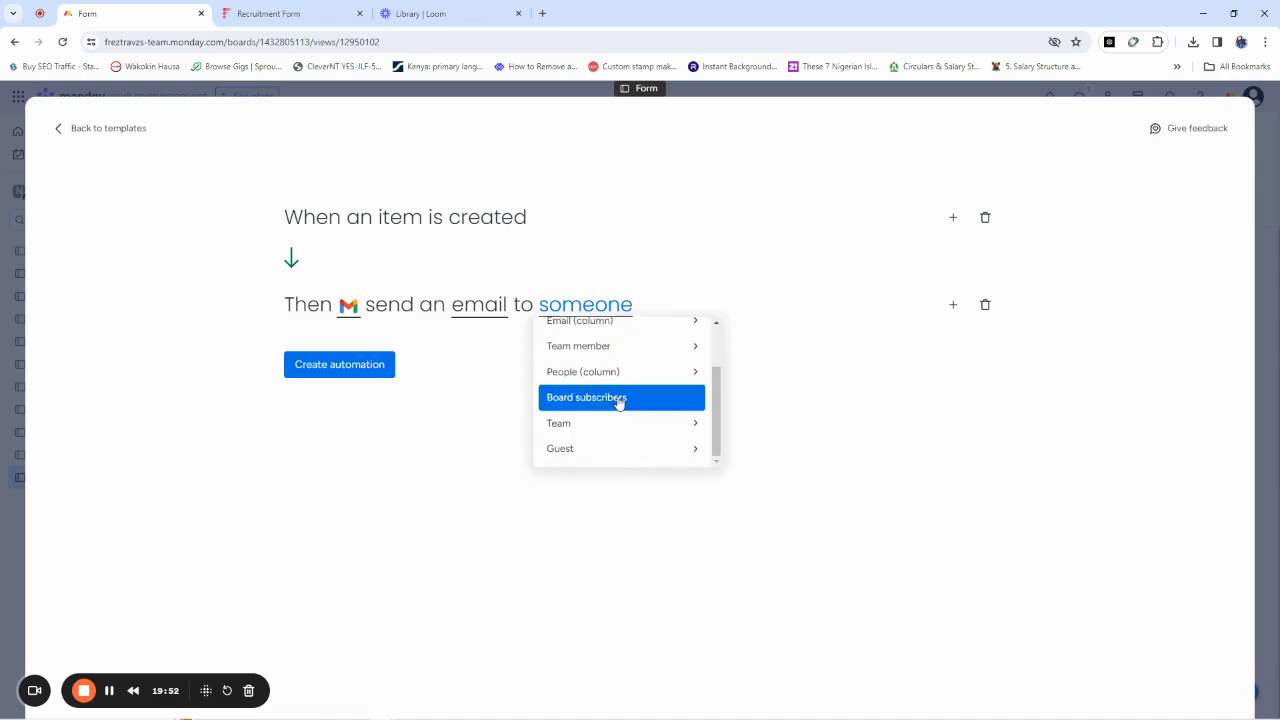
pyautogui.click(617, 400)
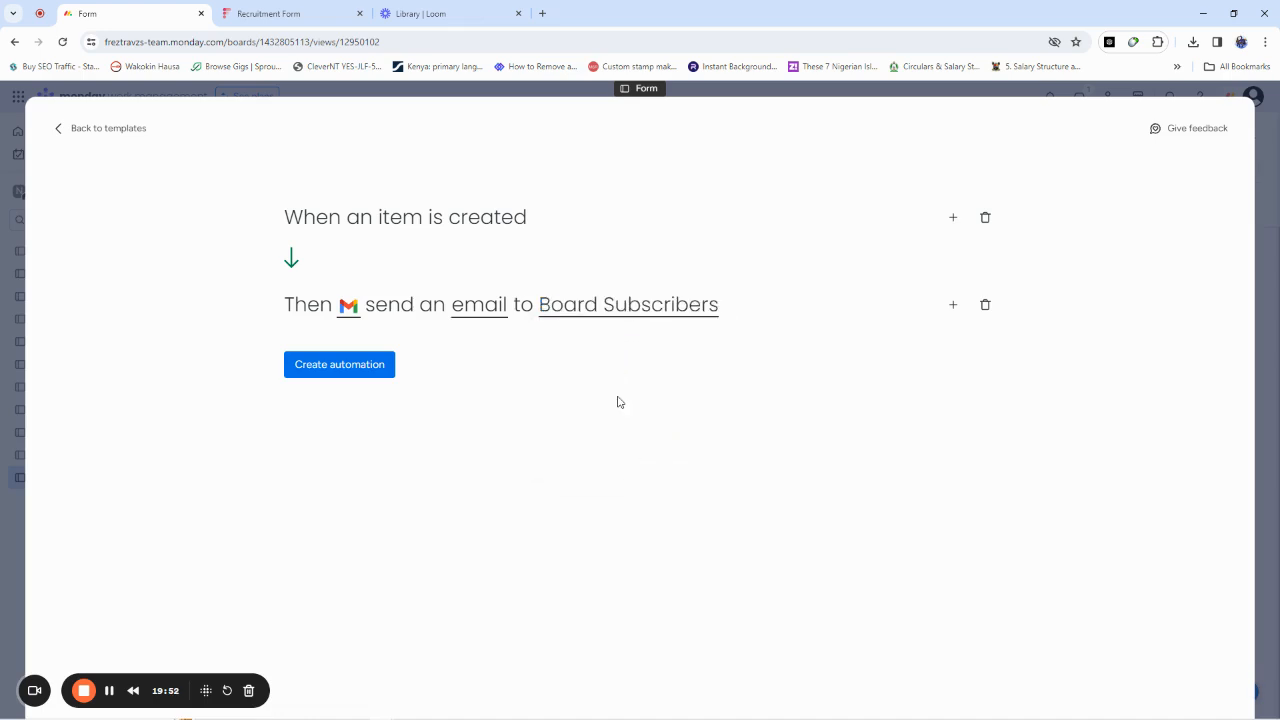
# - Set the email recipient to Me, create the automation and close the automation center
pyautogui.click(578, 314)
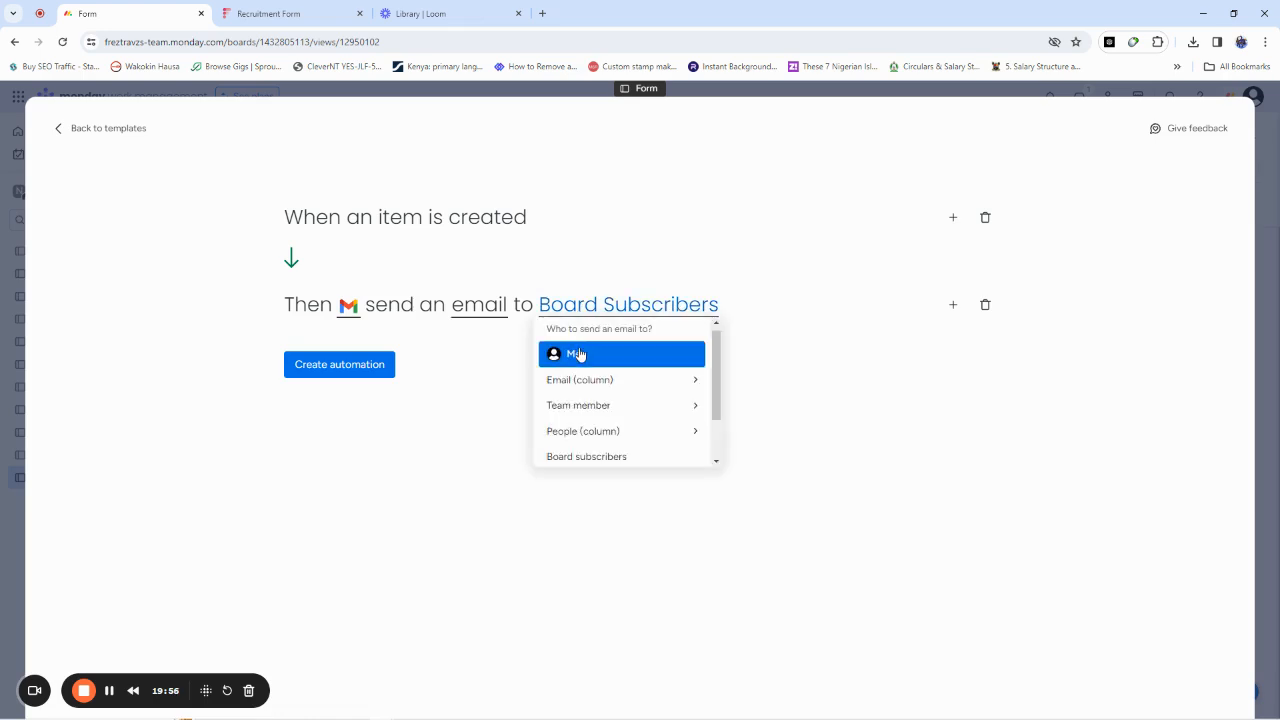
pyautogui.click(576, 354)
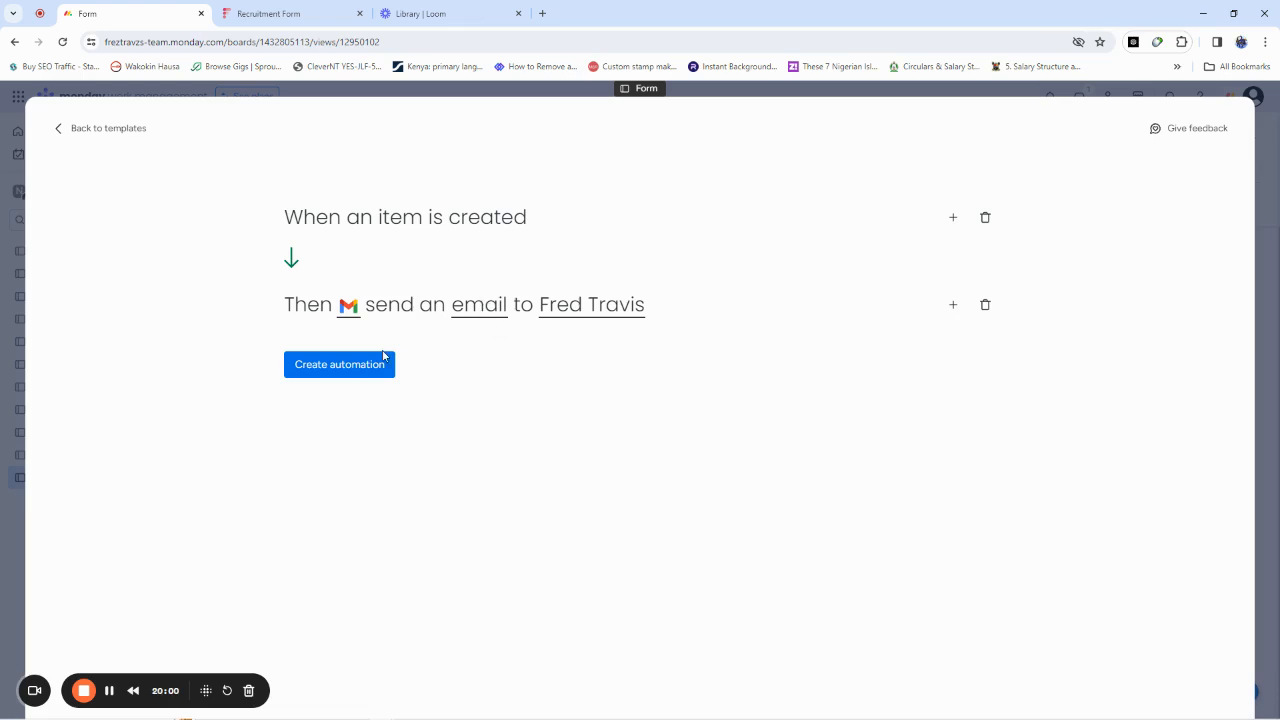
pyautogui.click(341, 364)
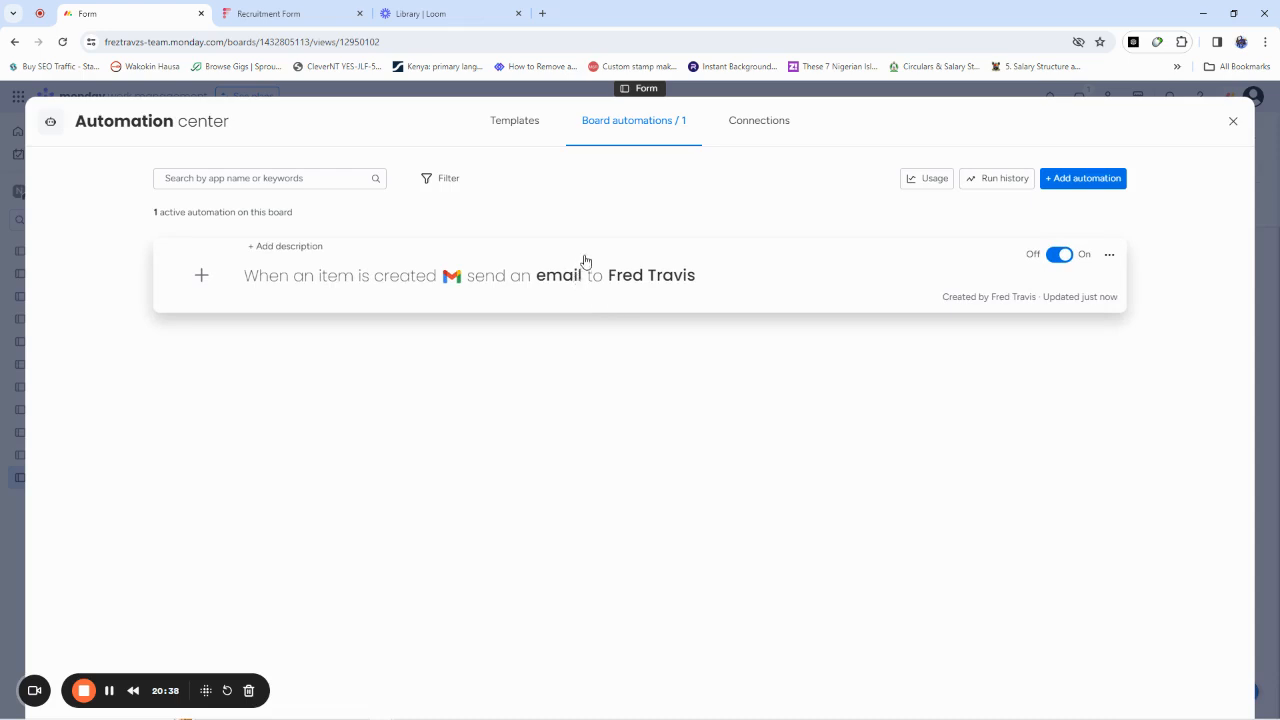
pyautogui.click(1236, 124)
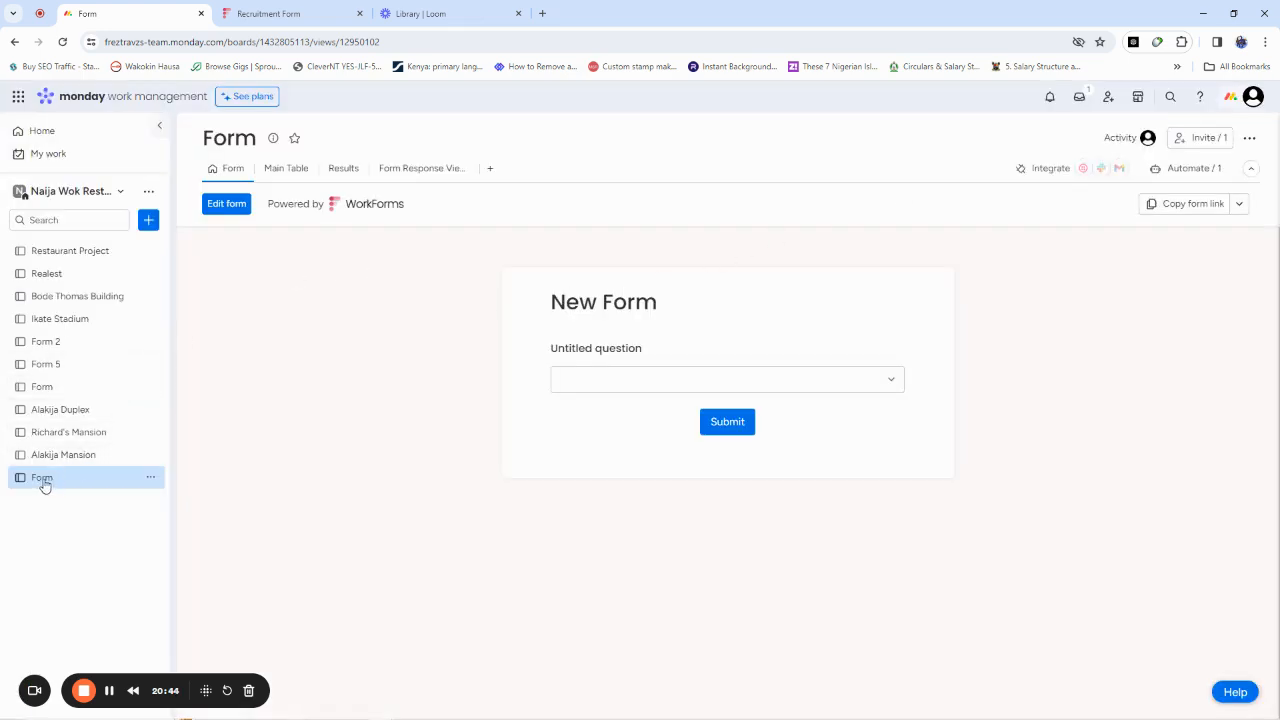
# - Review the recruitment form's questions, customization settings and sharing options in the form editor
pyautogui.click(229, 207)
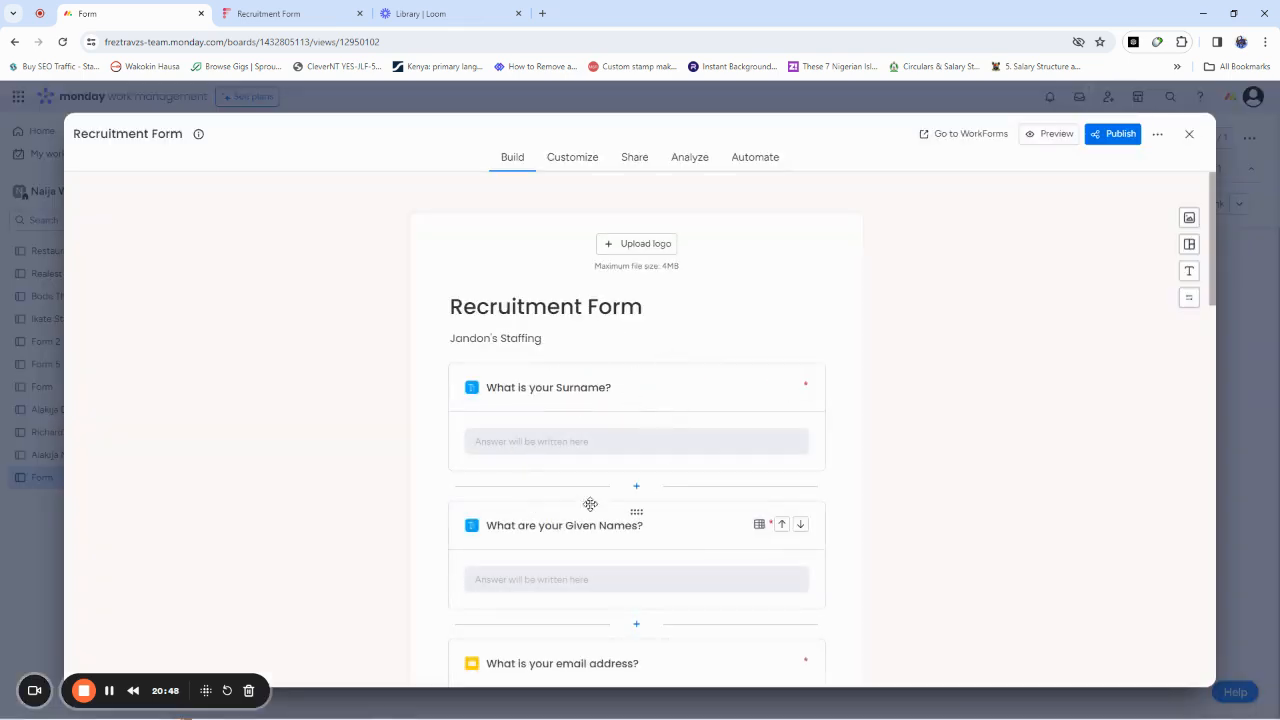
pyautogui.click(571, 160)
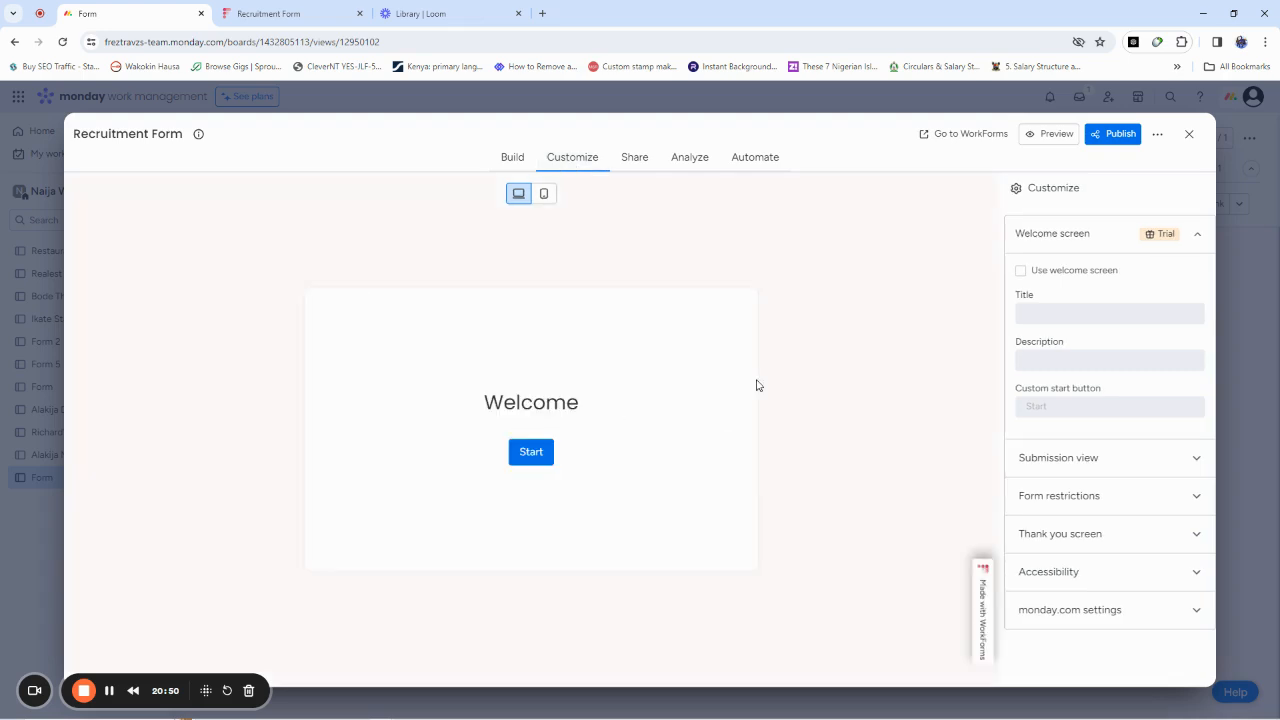
pyautogui.click(636, 160)
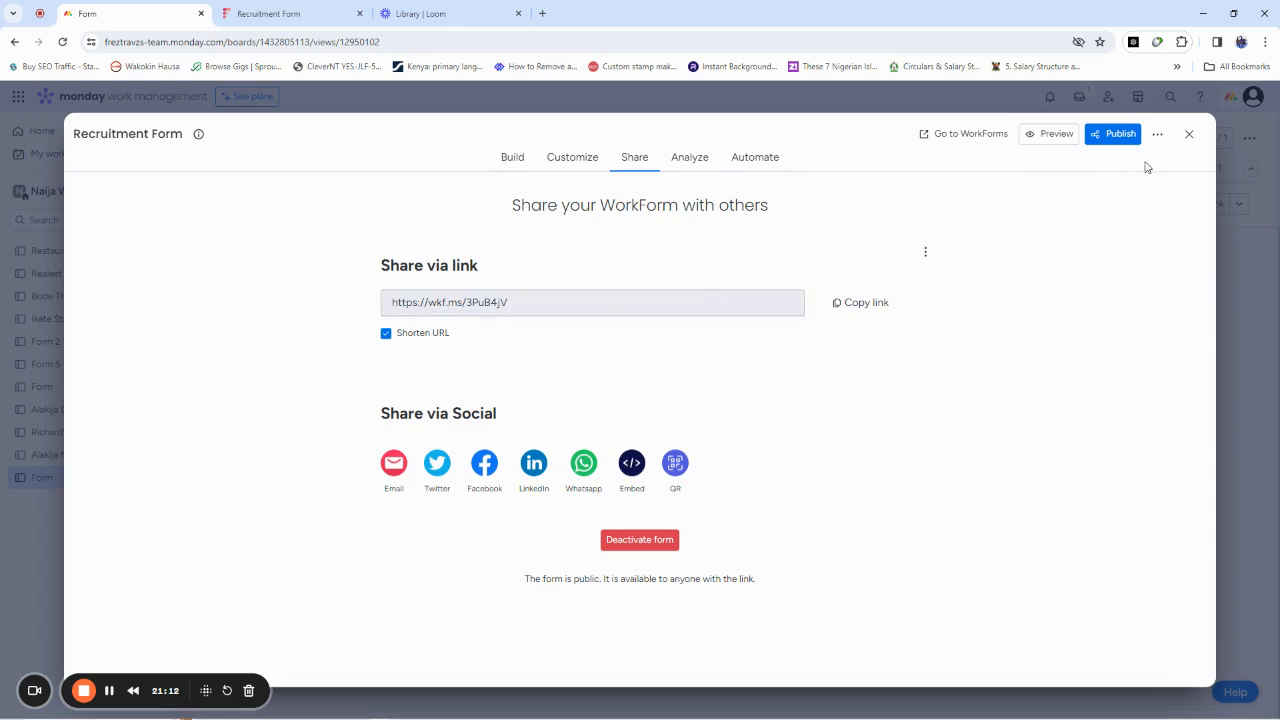
pyautogui.click(1189, 136)
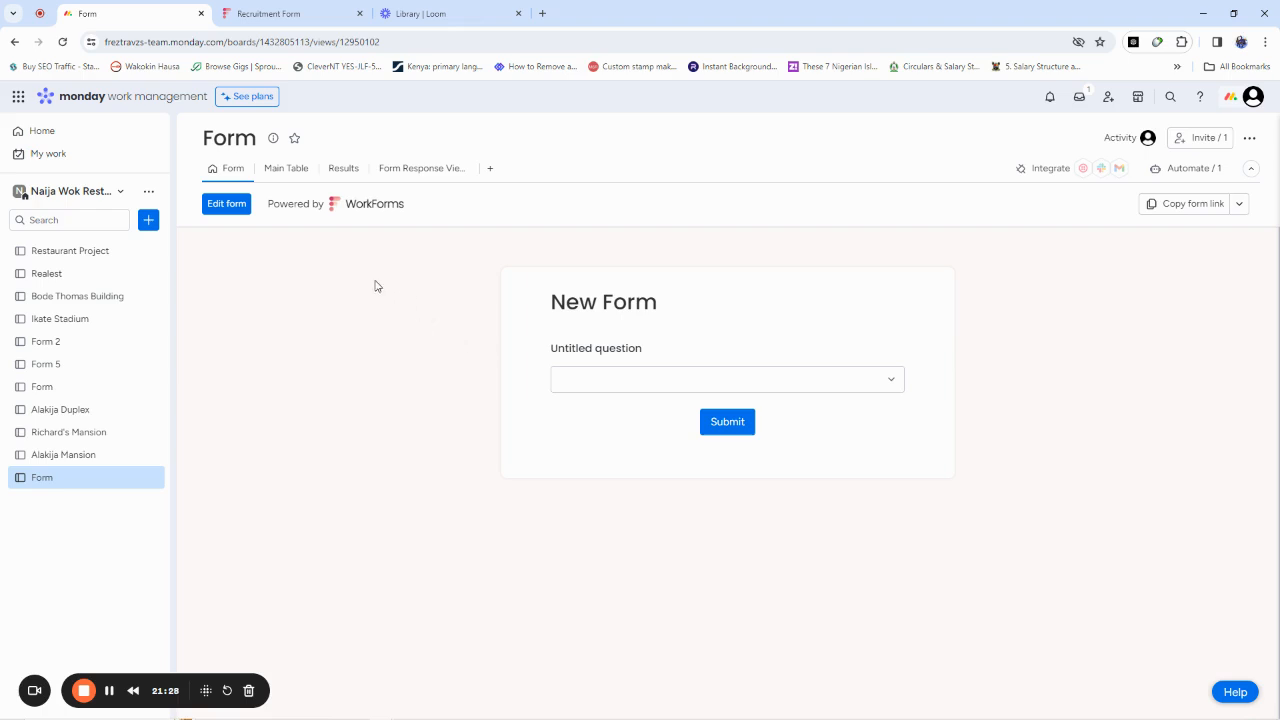
# - Rename the form's board as "Recruitment form"
pyautogui.click(238, 140)
pyautogui.doubleClick(238, 140)
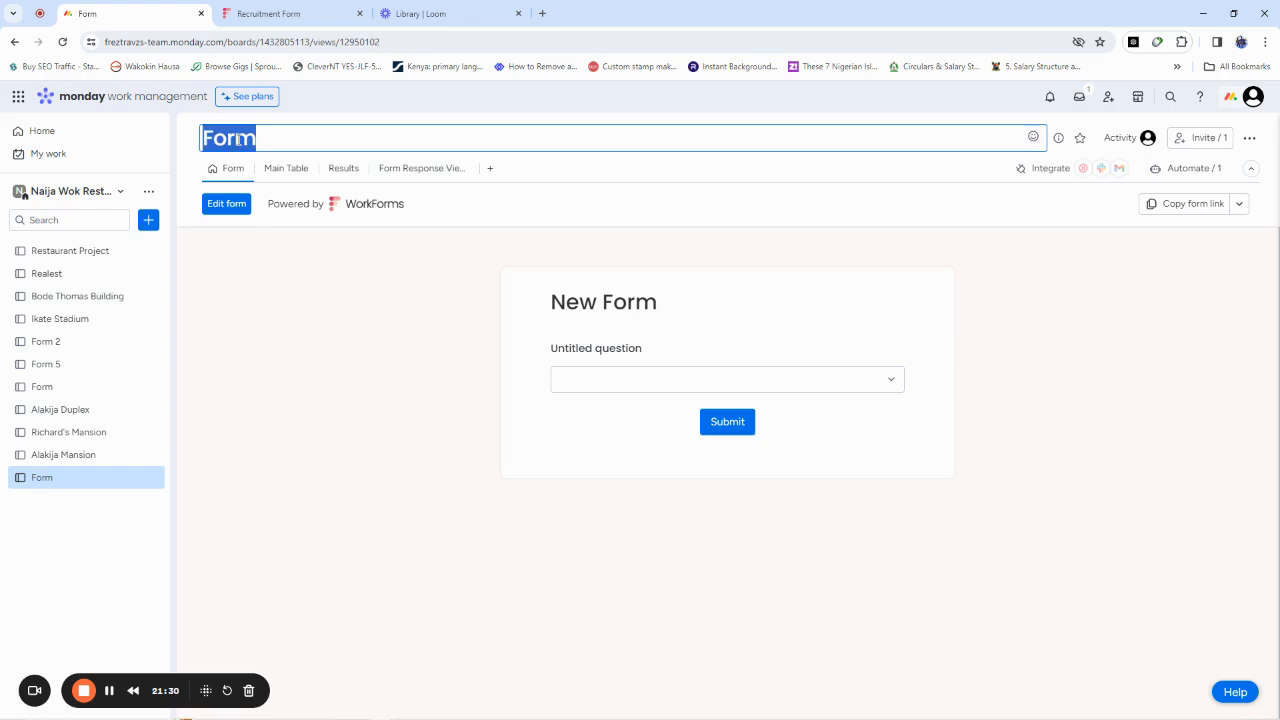
pyautogui.press('BackSpace')
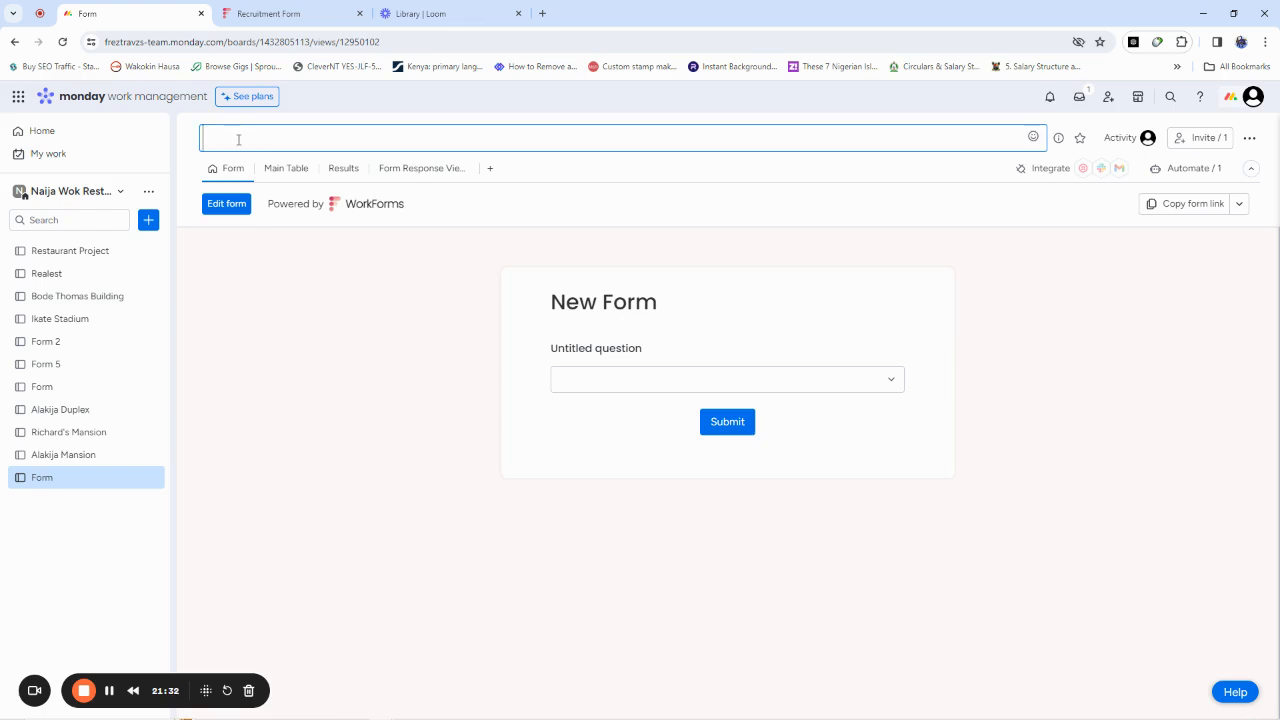
pyautogui.write('Recruitm')
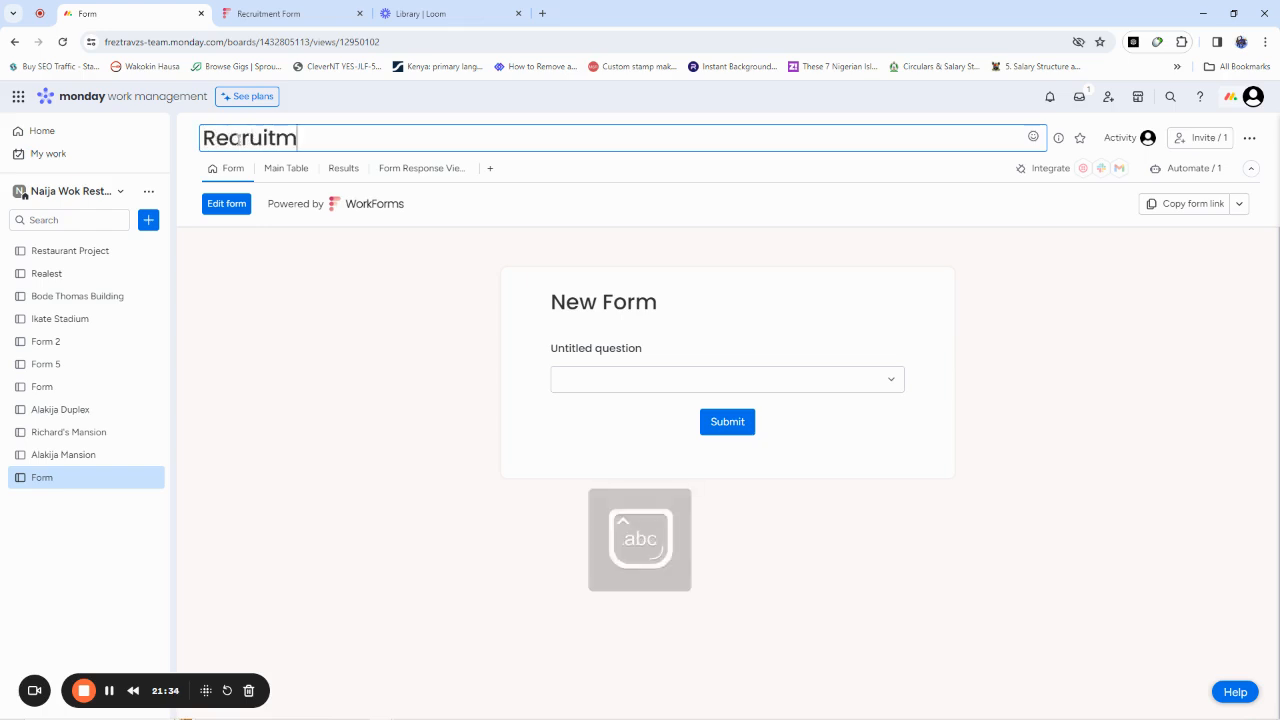
pyautogui.write('ent form')
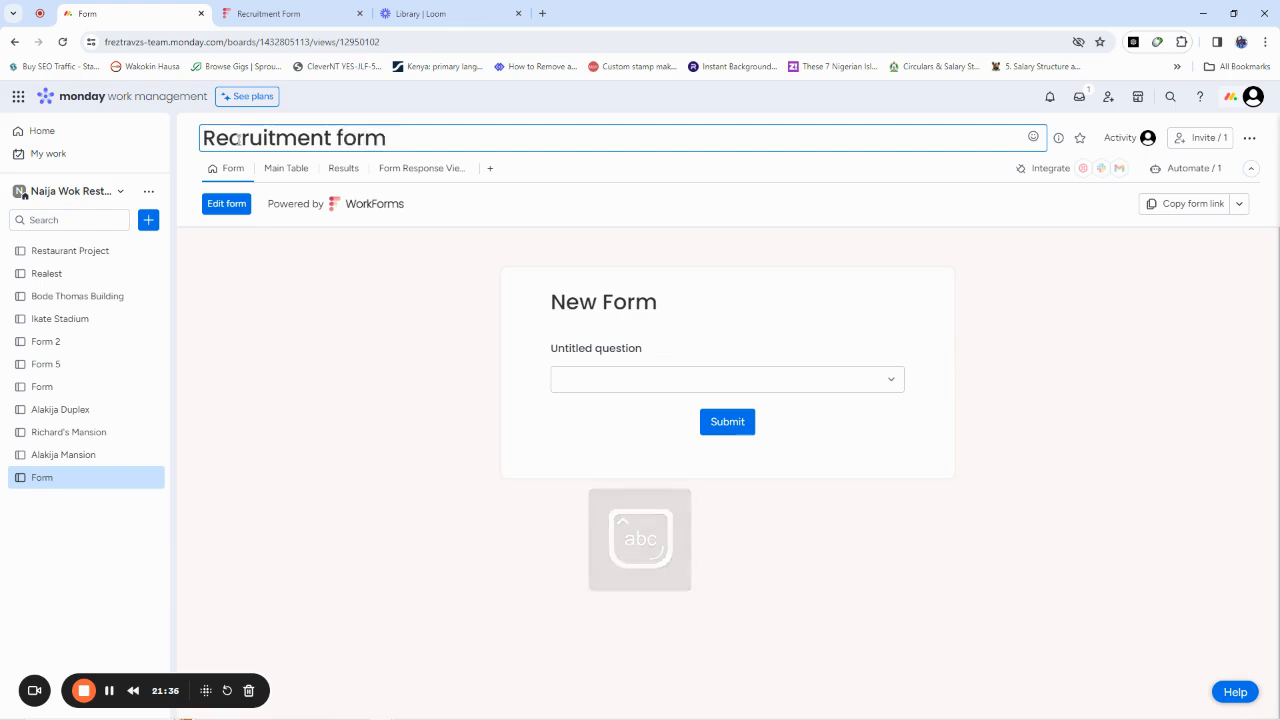
pyautogui.click(230, 287)
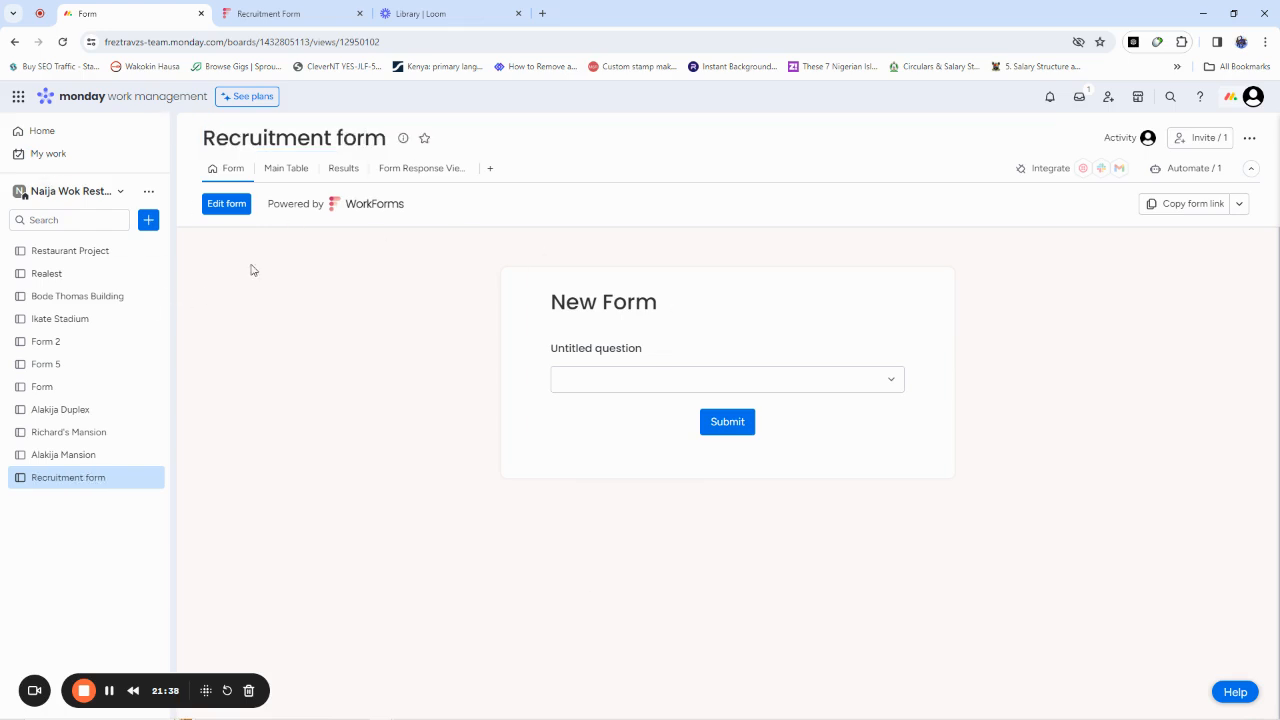